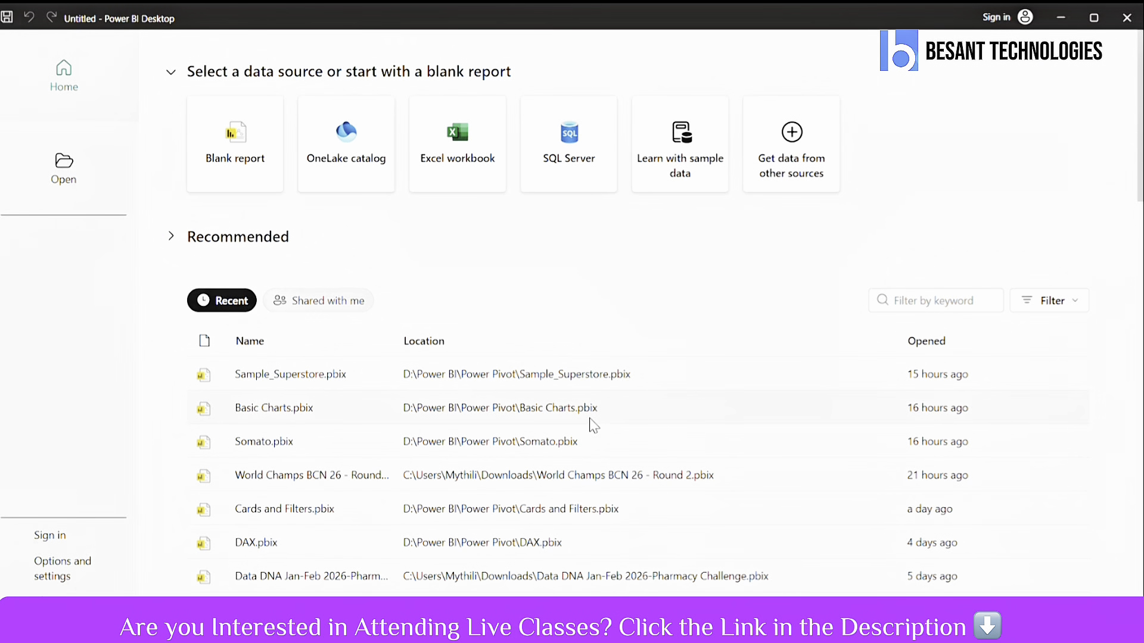
# Step: Review the Data Sources & Import topic list in the Word document Document1 and return to Power BI Desktop
pyautogui.moveTo(723, 626)
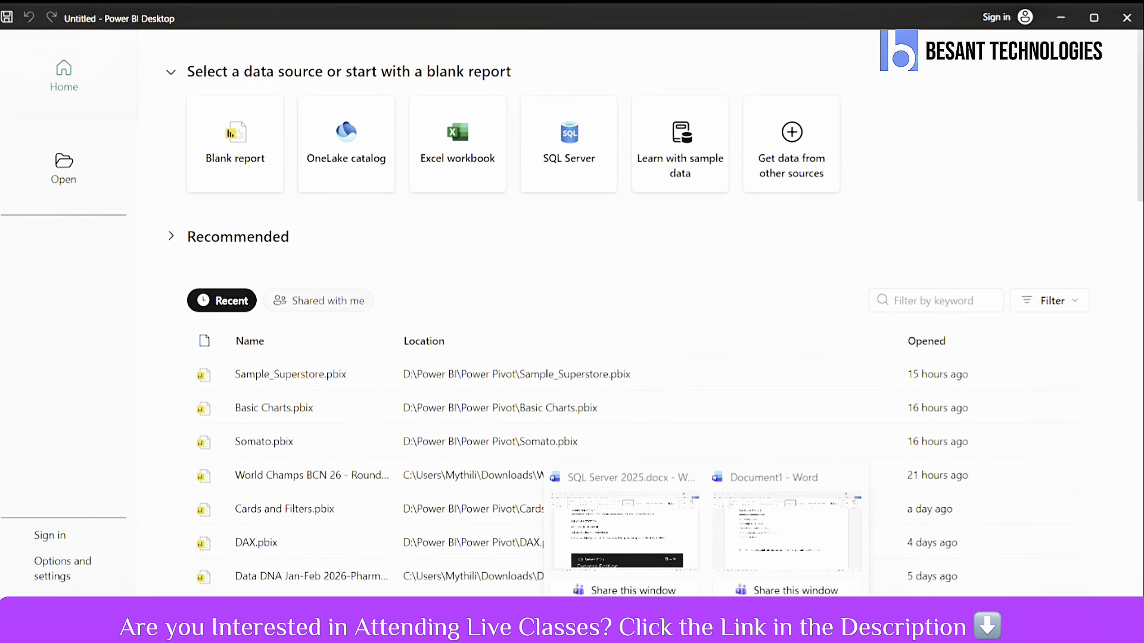
pyautogui.click(773, 545)
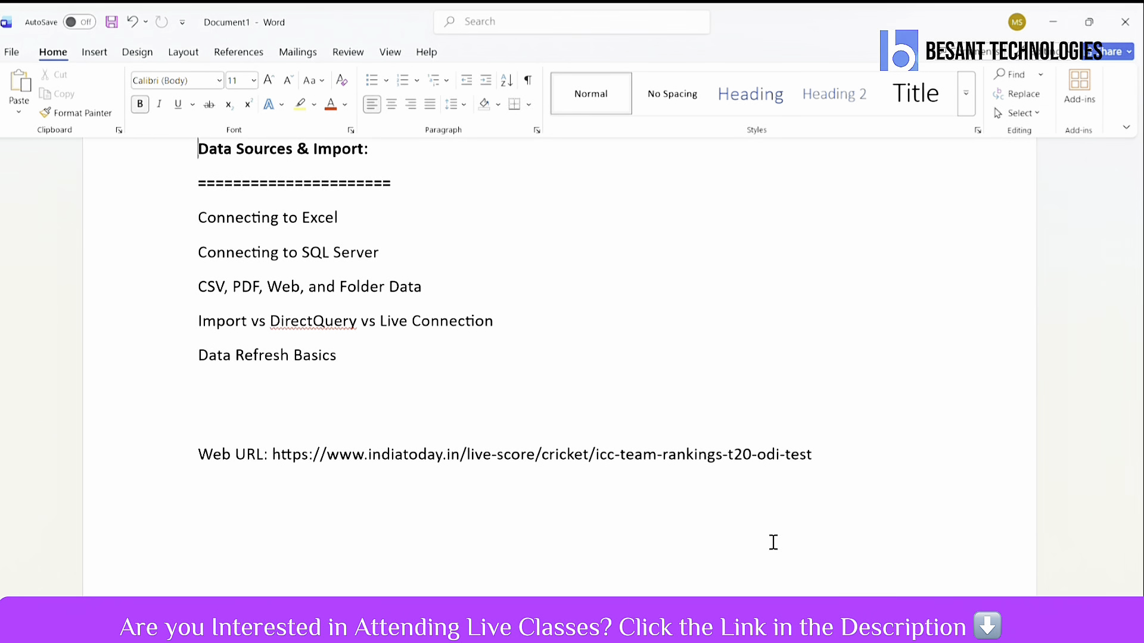
pyautogui.hotkey('alt', 'Tab')
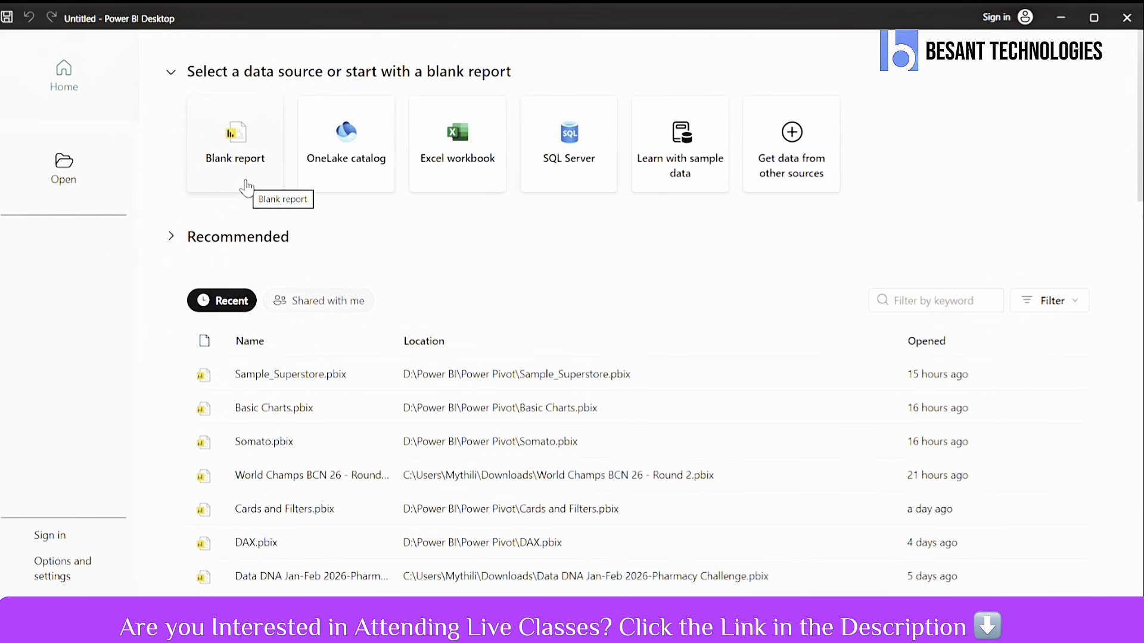
# Step: Check the page for opening existing reports, return to the start page and create a blank report
pyautogui.click(69, 199)
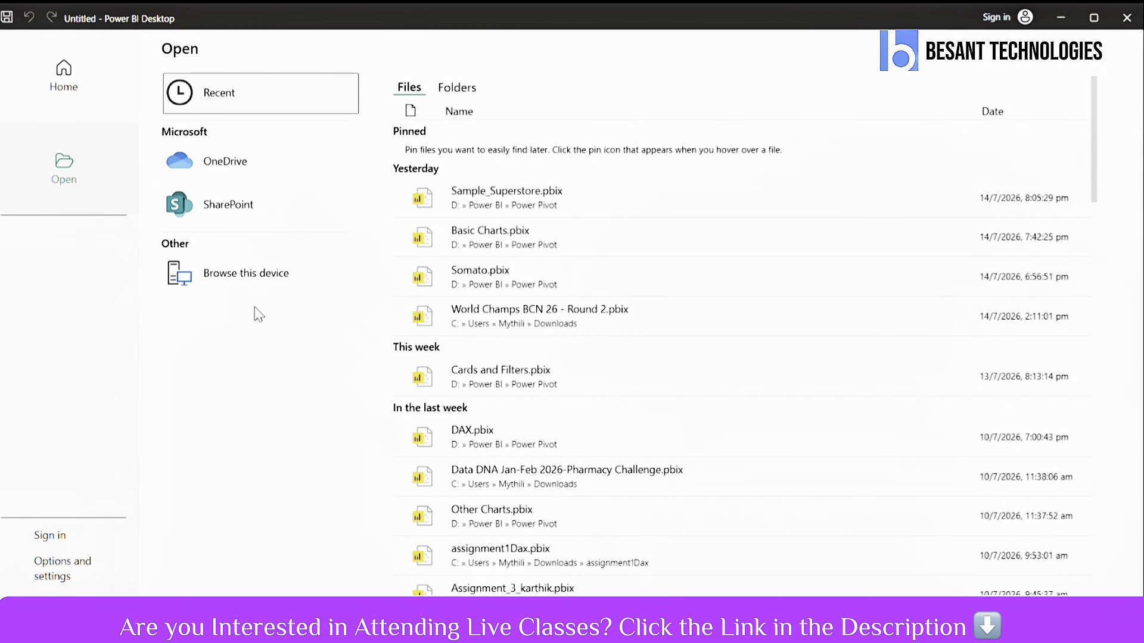
pyautogui.click(101, 102)
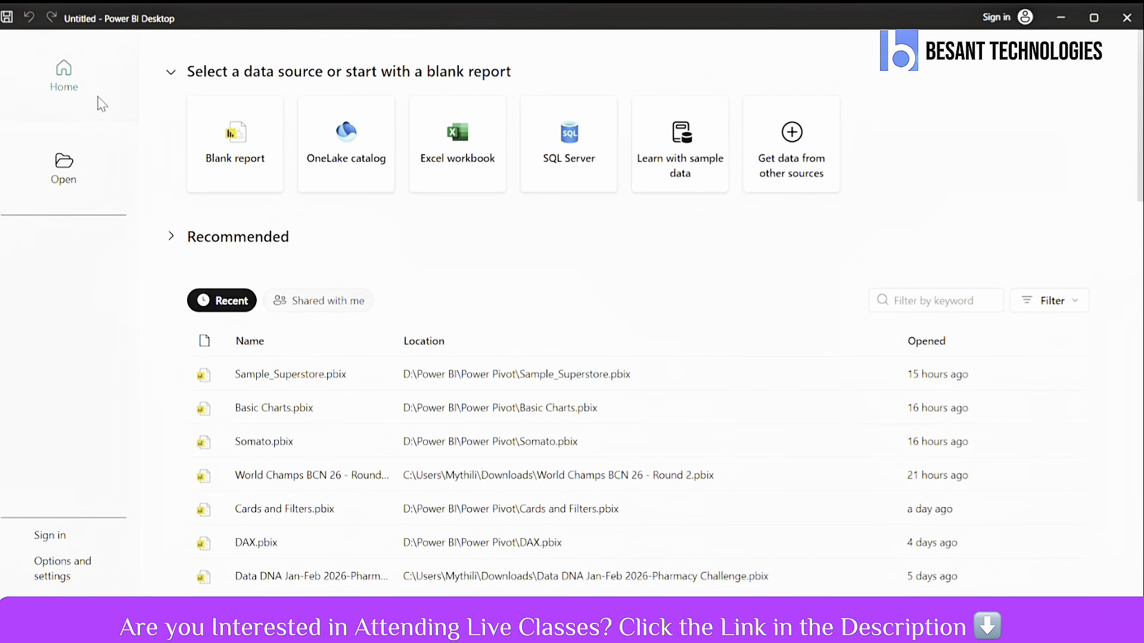
pyautogui.click(235, 153)
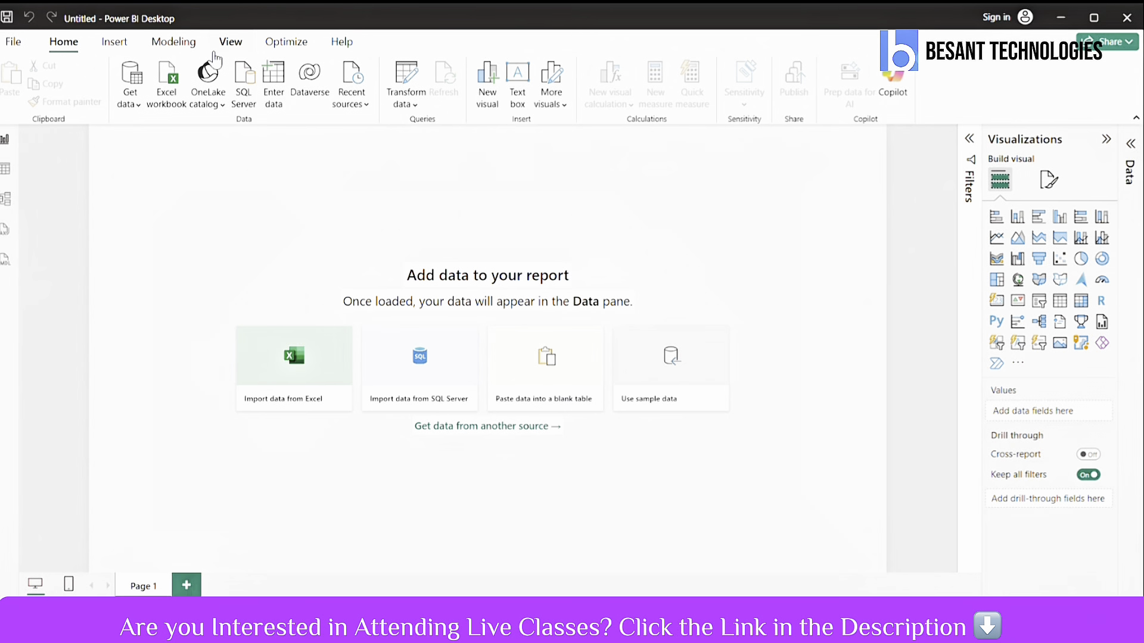
# Step: Examine the file options and the Insert, Modeling, View, Optimize and Help commands, ending on the Home commands
pyautogui.click(13, 41)
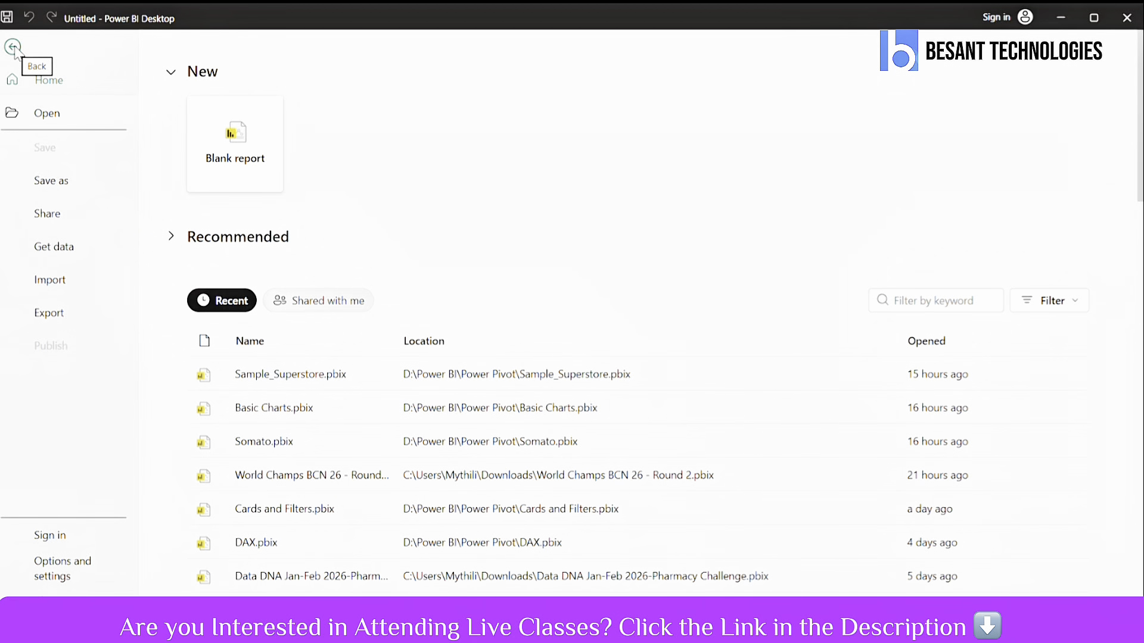
pyautogui.click(13, 47)
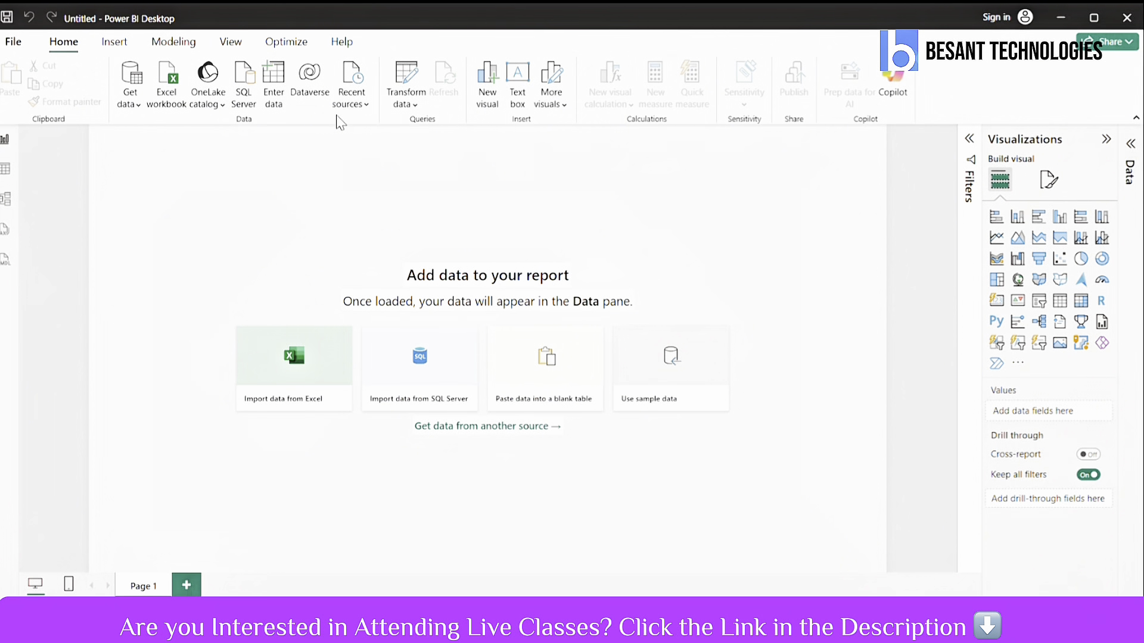
pyautogui.click(122, 48)
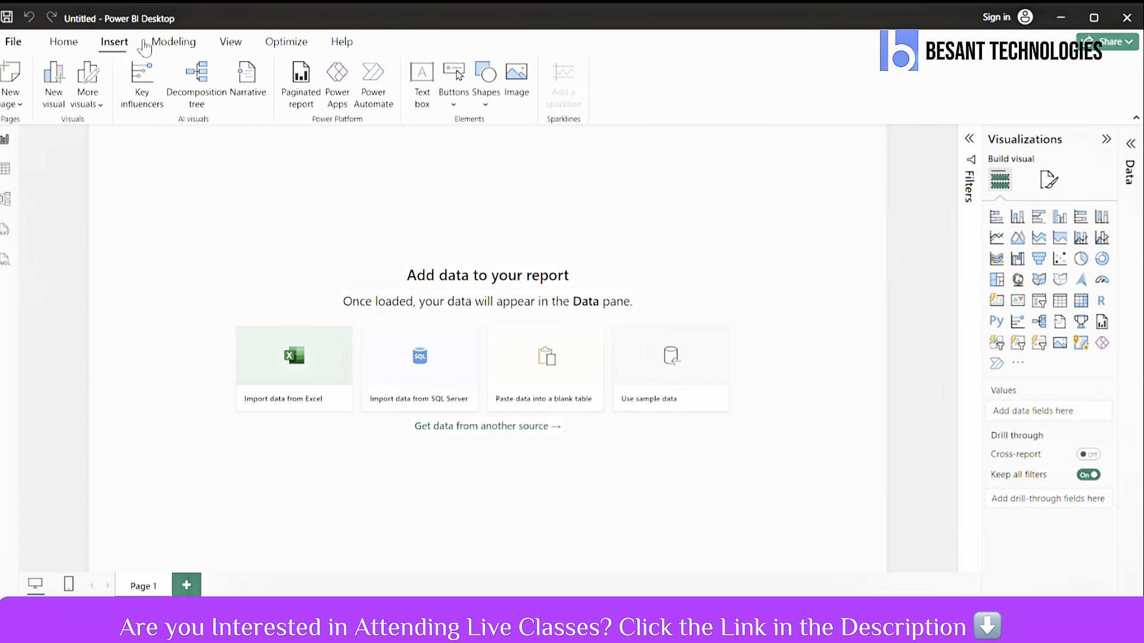
pyautogui.click(169, 47)
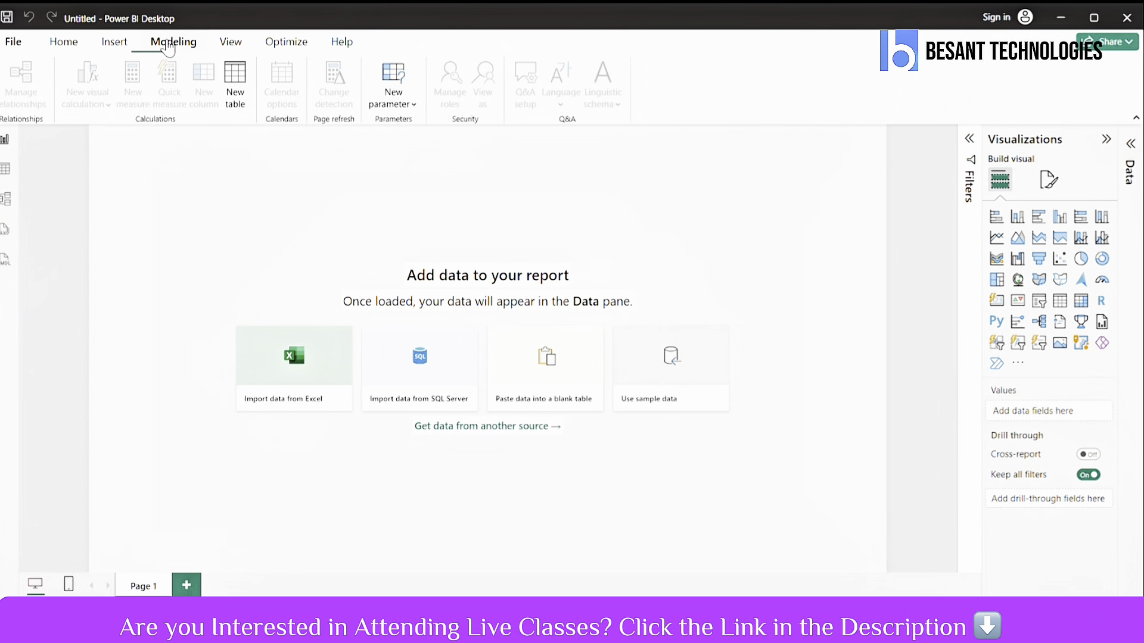
pyautogui.click(230, 43)
pyautogui.click(292, 47)
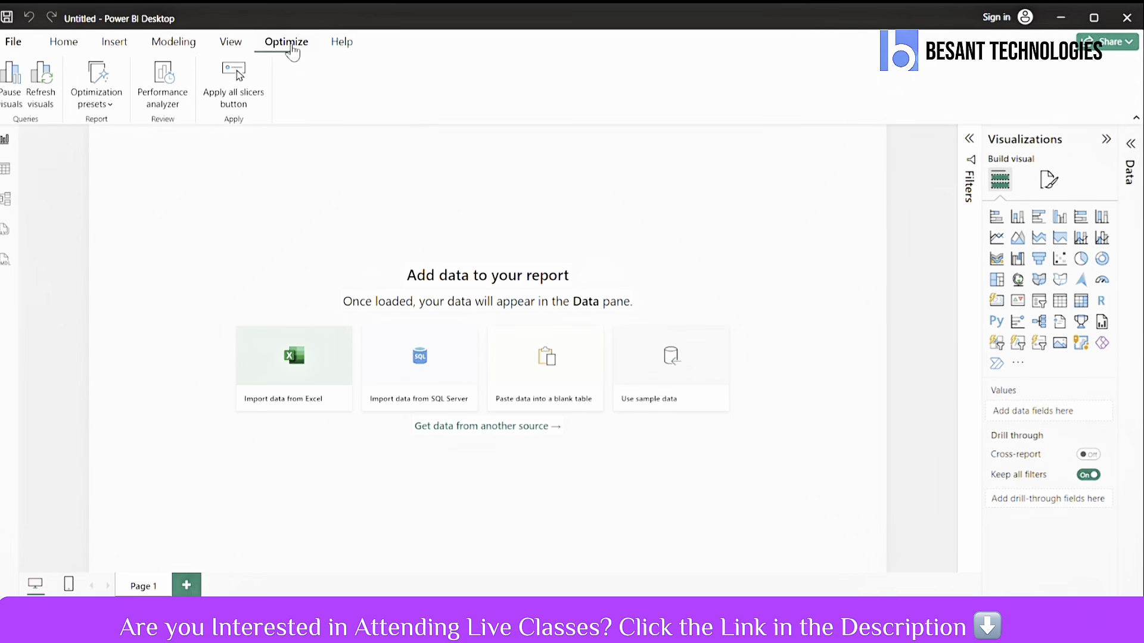
pyautogui.click(349, 49)
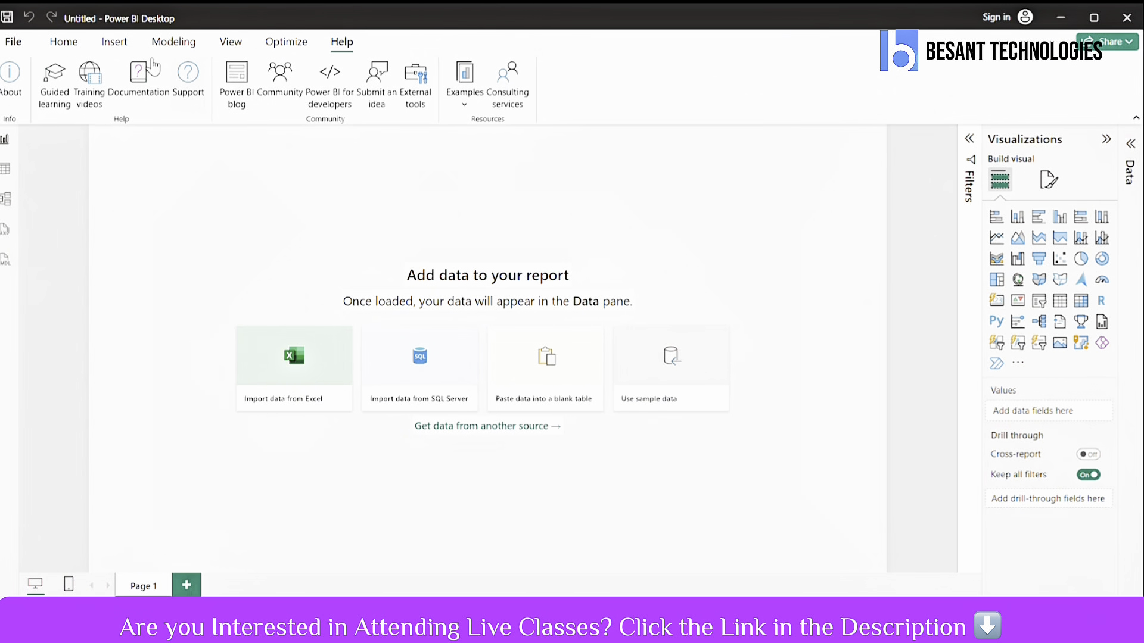
pyautogui.click(72, 52)
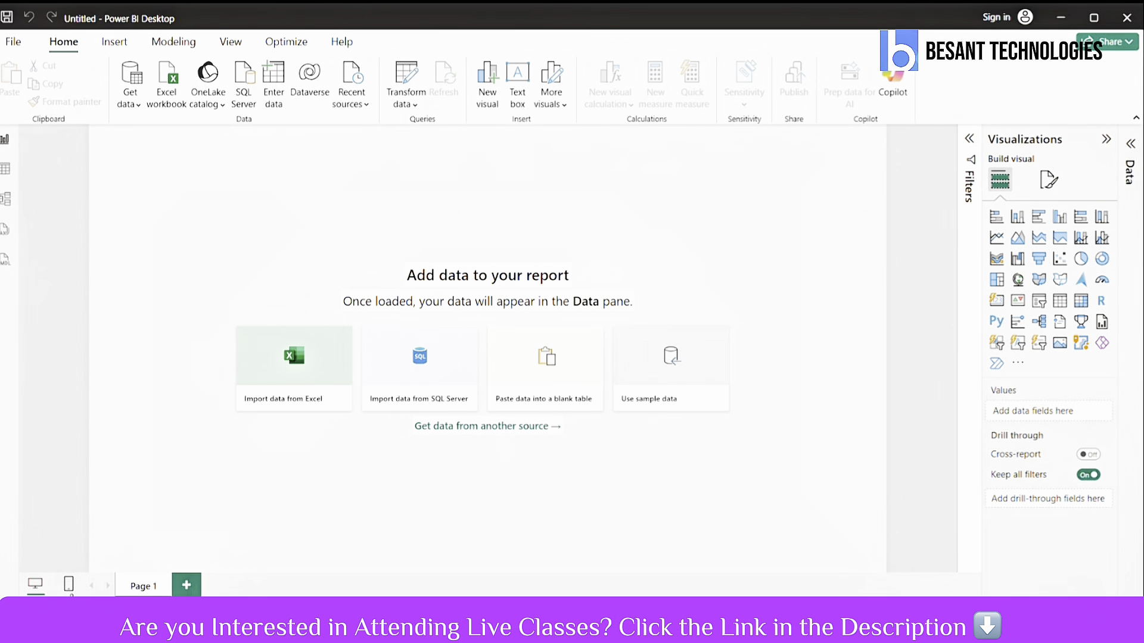
# Step: Examine the mobile layout of Page 1 and the page formatting options, returning to the desktop layout and visual builder
pyautogui.click(68, 584)
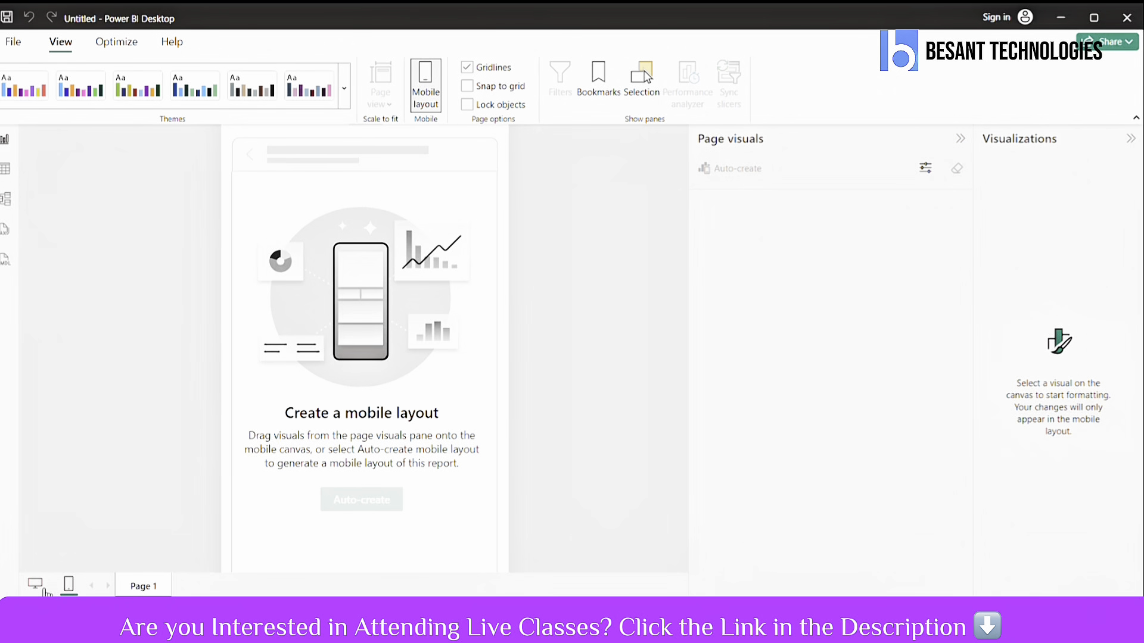
pyautogui.click(43, 589)
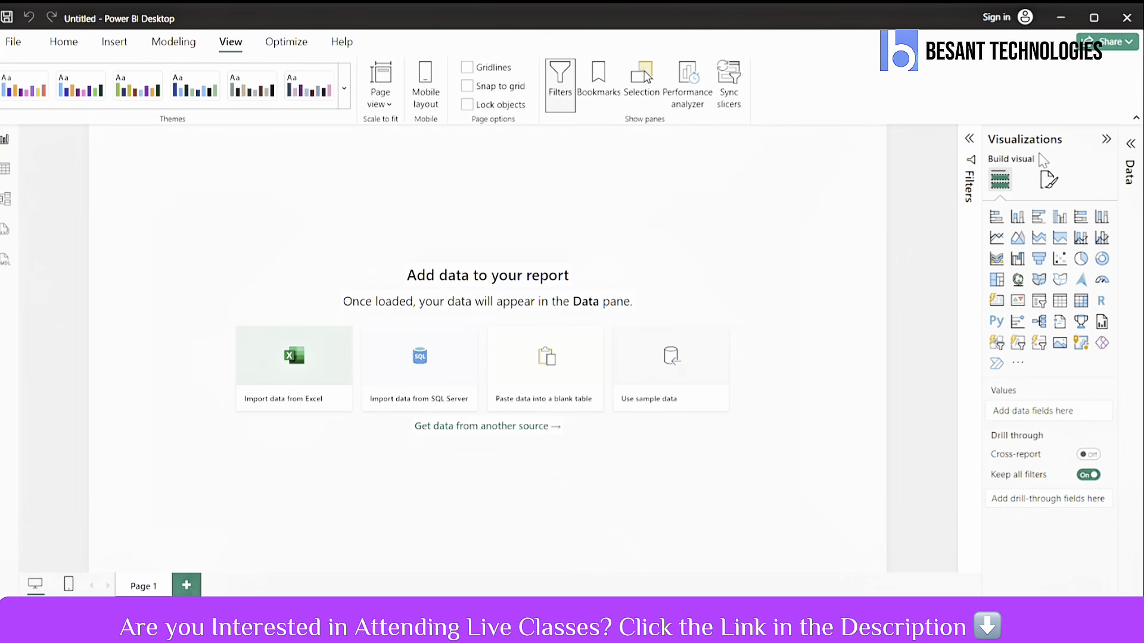
pyautogui.click(1046, 184)
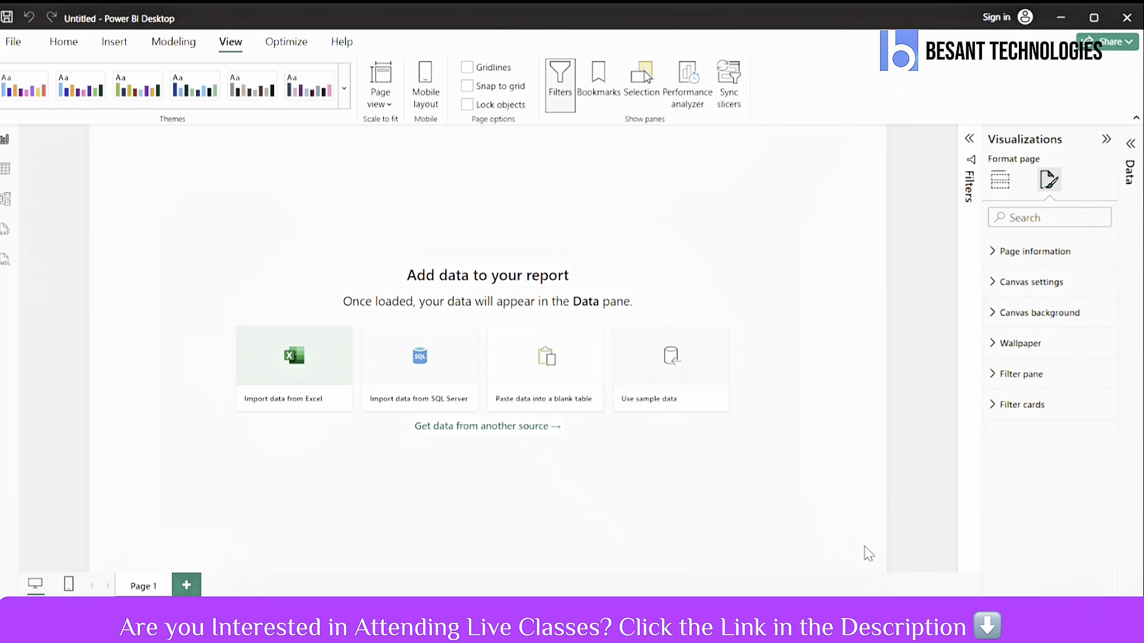
pyautogui.click(1001, 179)
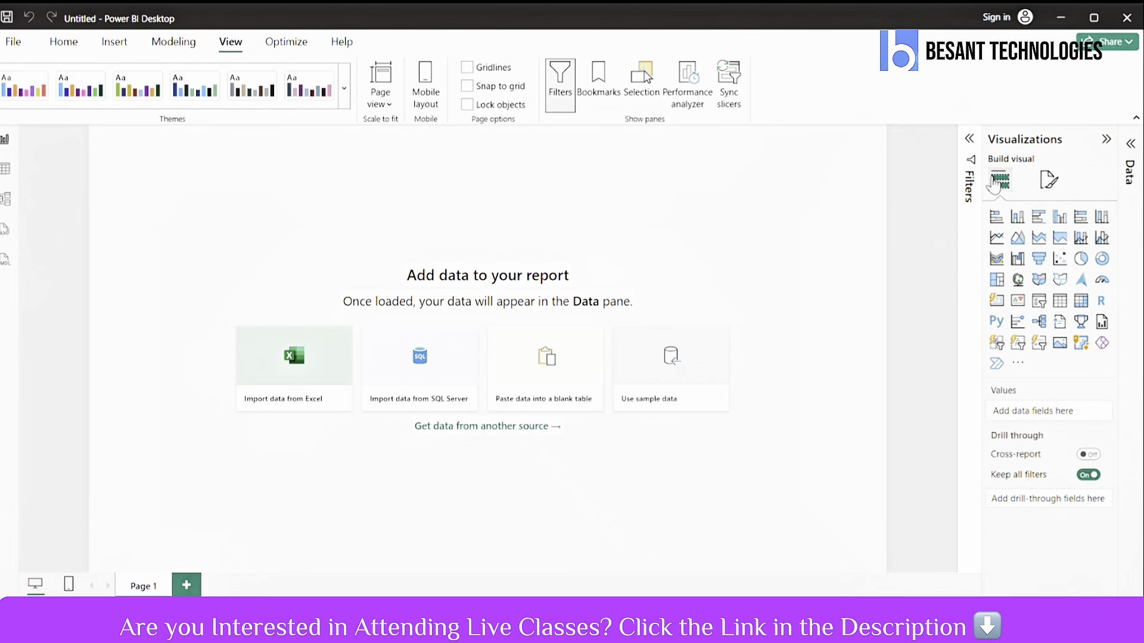
# Step: Expand the Data pane, and check the Filters pane before collapsing it again
pyautogui.click(1132, 145)
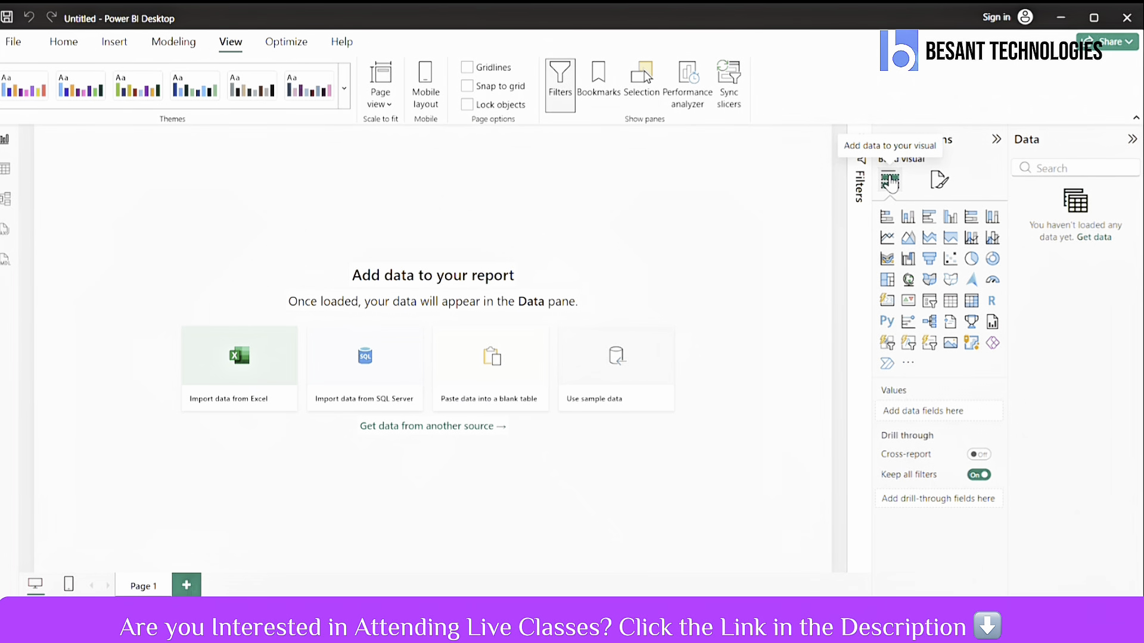
pyautogui.click(859, 183)
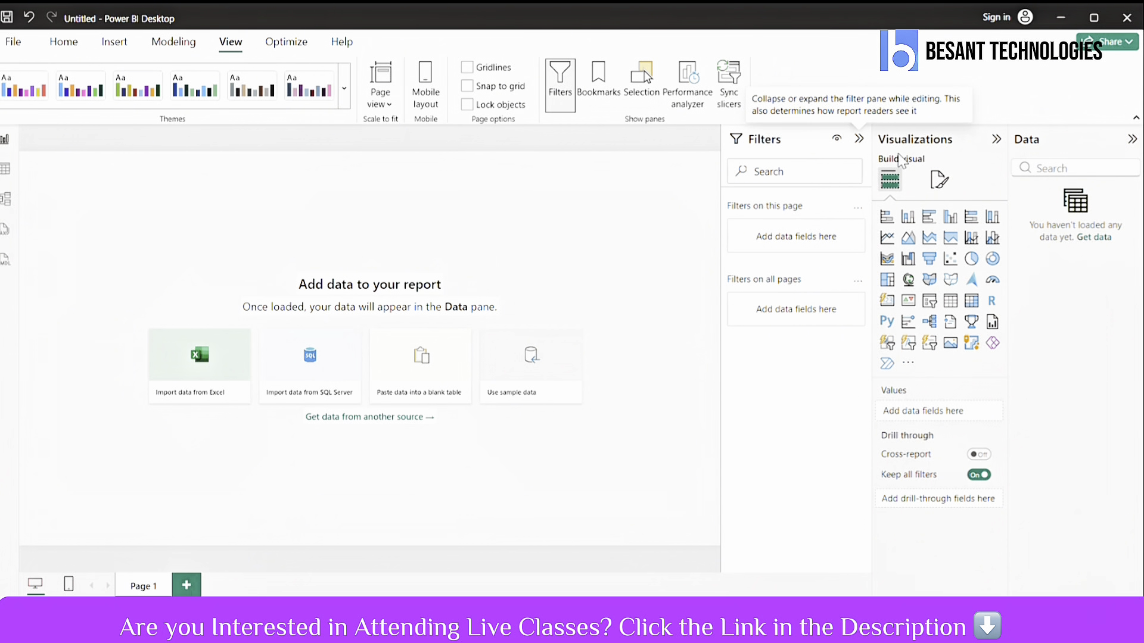
pyautogui.click(858, 139)
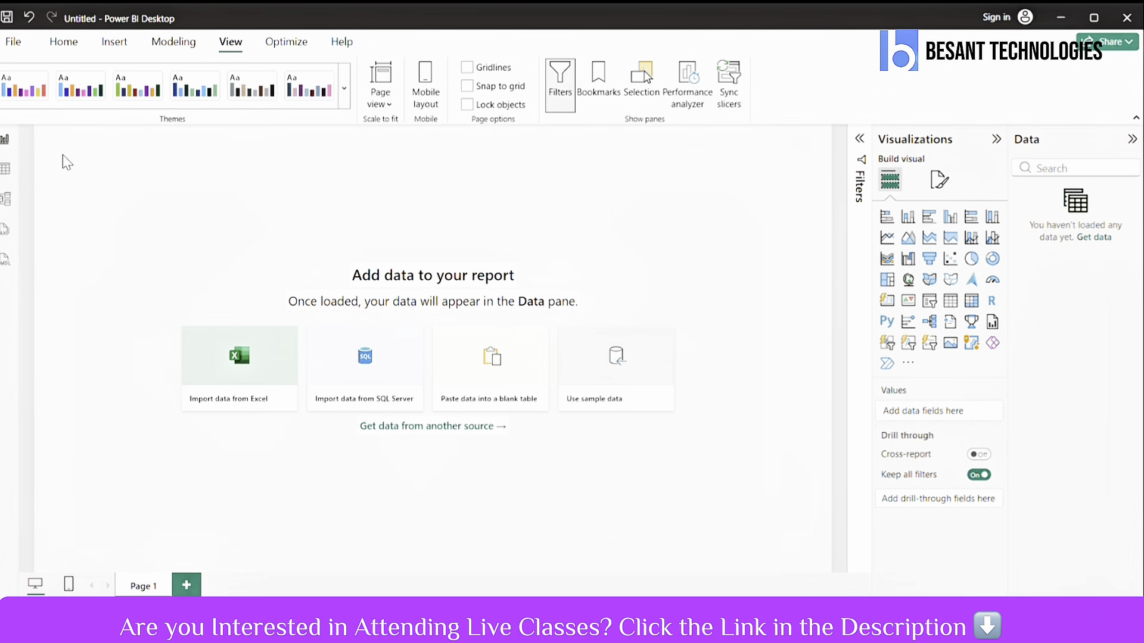
# Step: Examine the Table view and the Model view, and return to the Report view
pyautogui.click(7, 171)
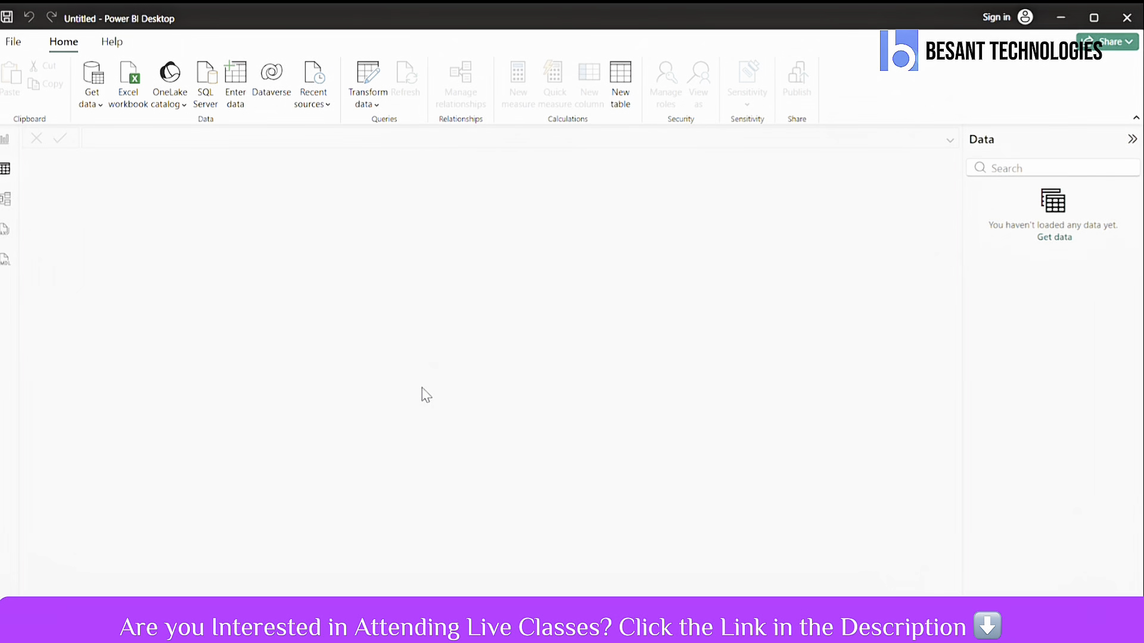
pyautogui.click(5, 206)
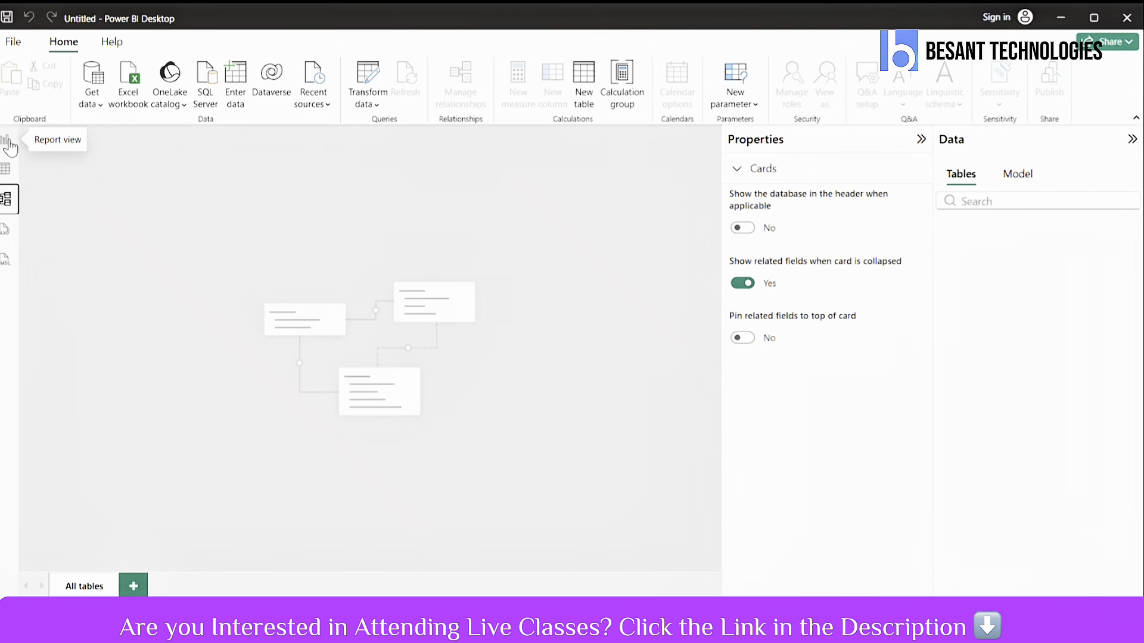
pyautogui.click(9, 143)
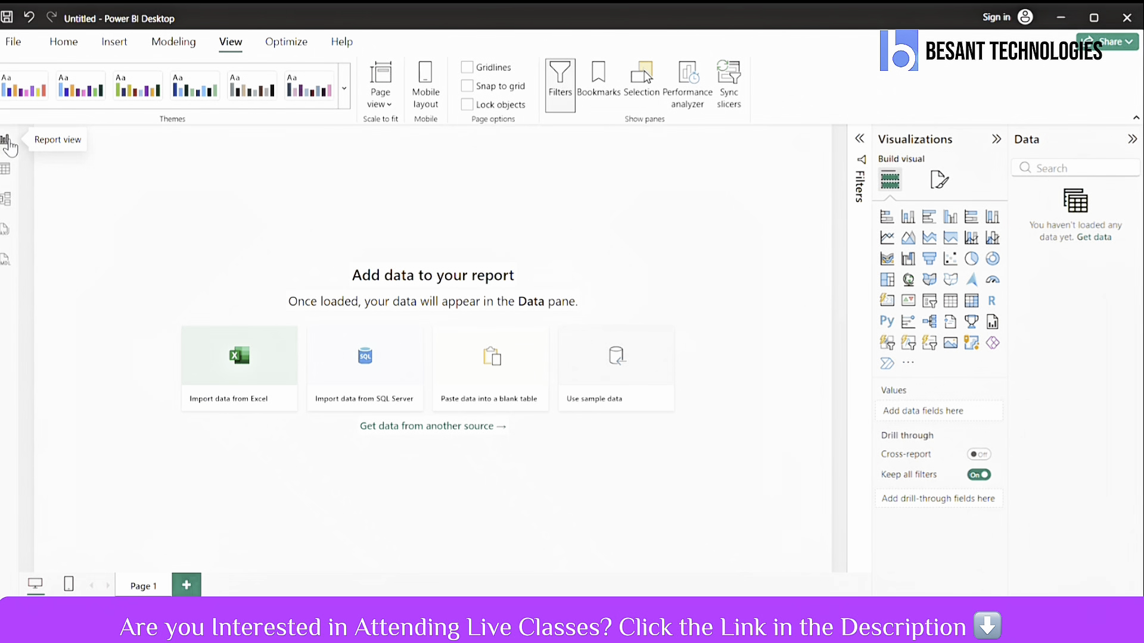
# Step: Choose Excel workbook as the source from the full data source list, dismissing the email sign-in request
pyautogui.click(61, 45)
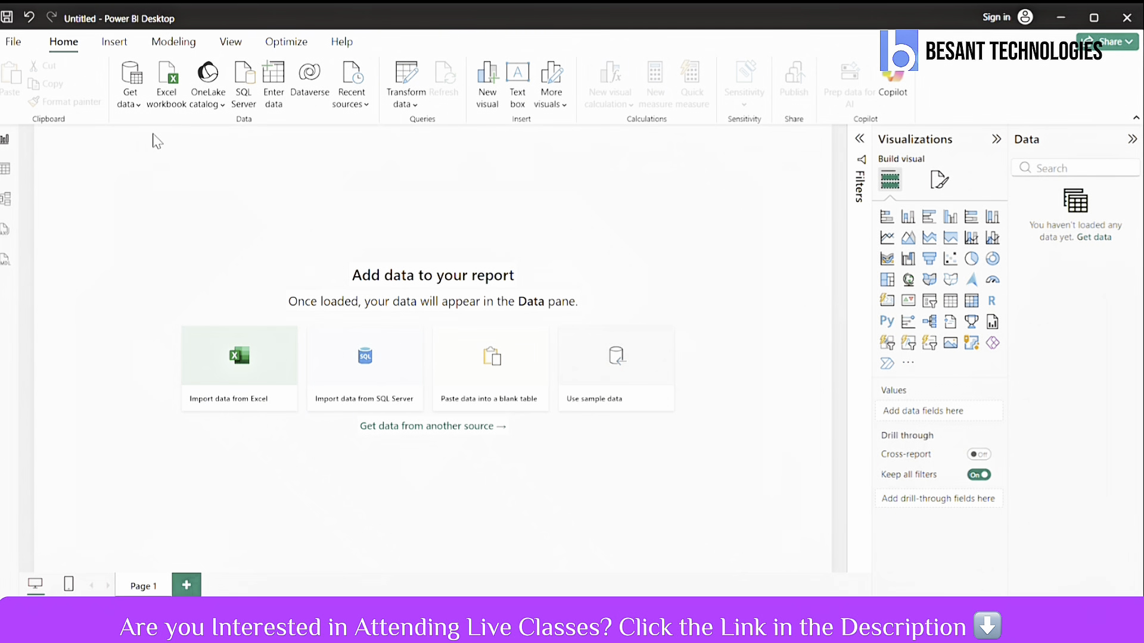
pyautogui.click(139, 107)
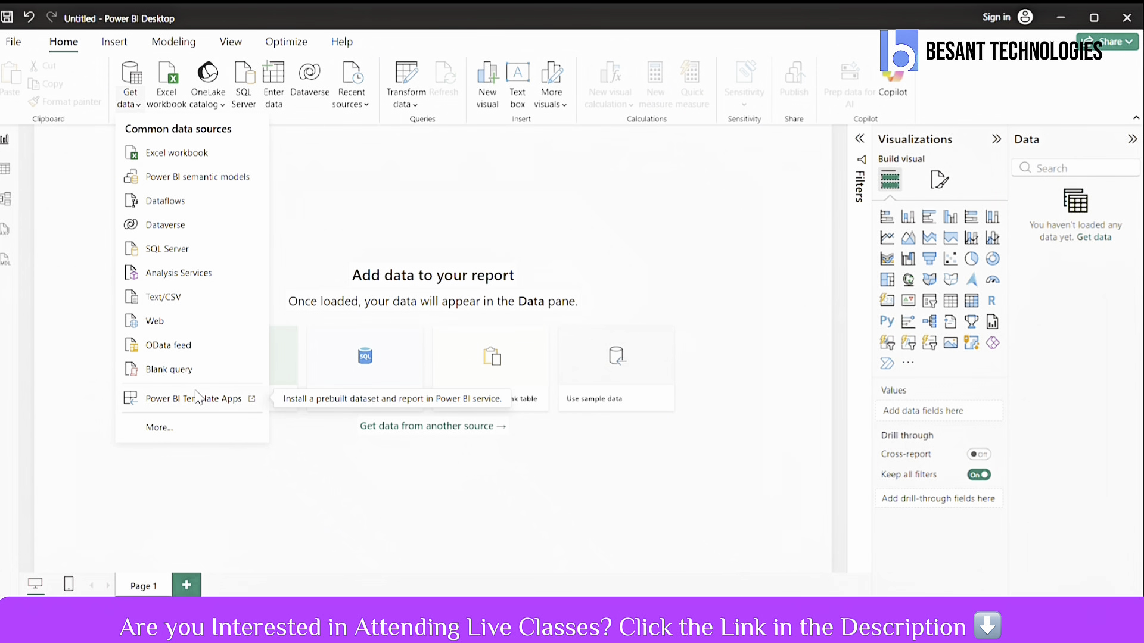
pyautogui.click(157, 429)
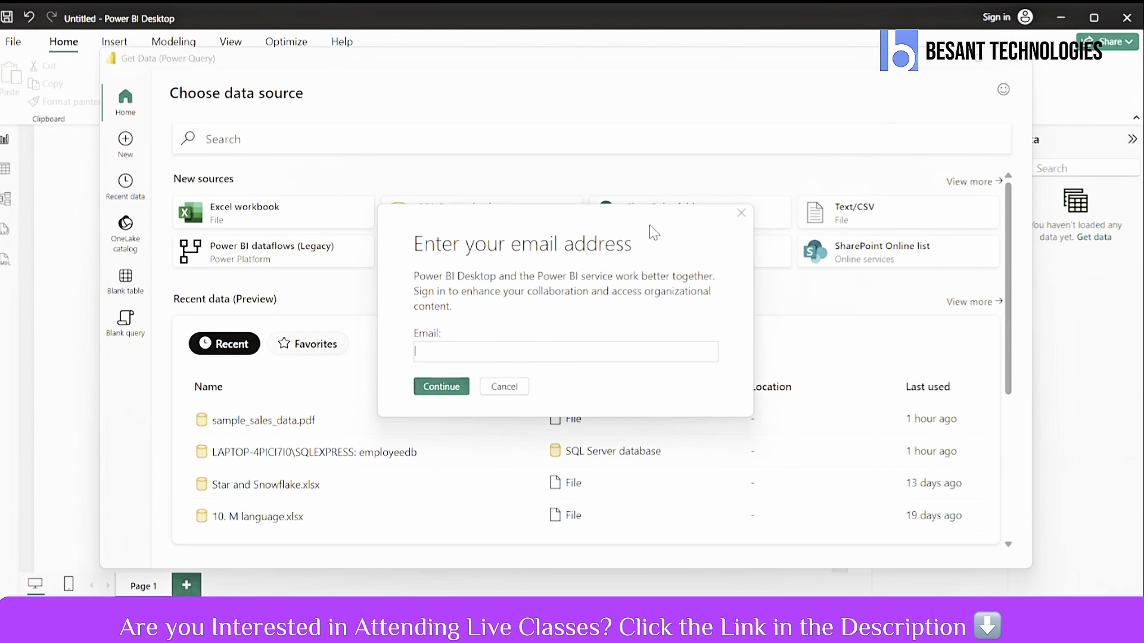
pyautogui.click(742, 215)
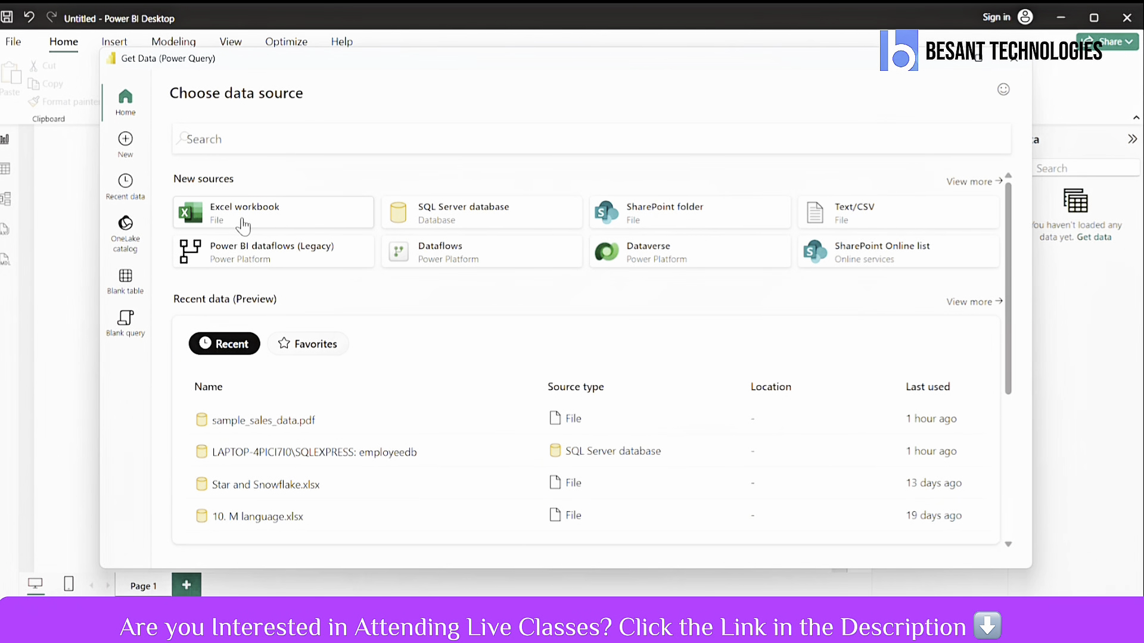
pyautogui.click(243, 224)
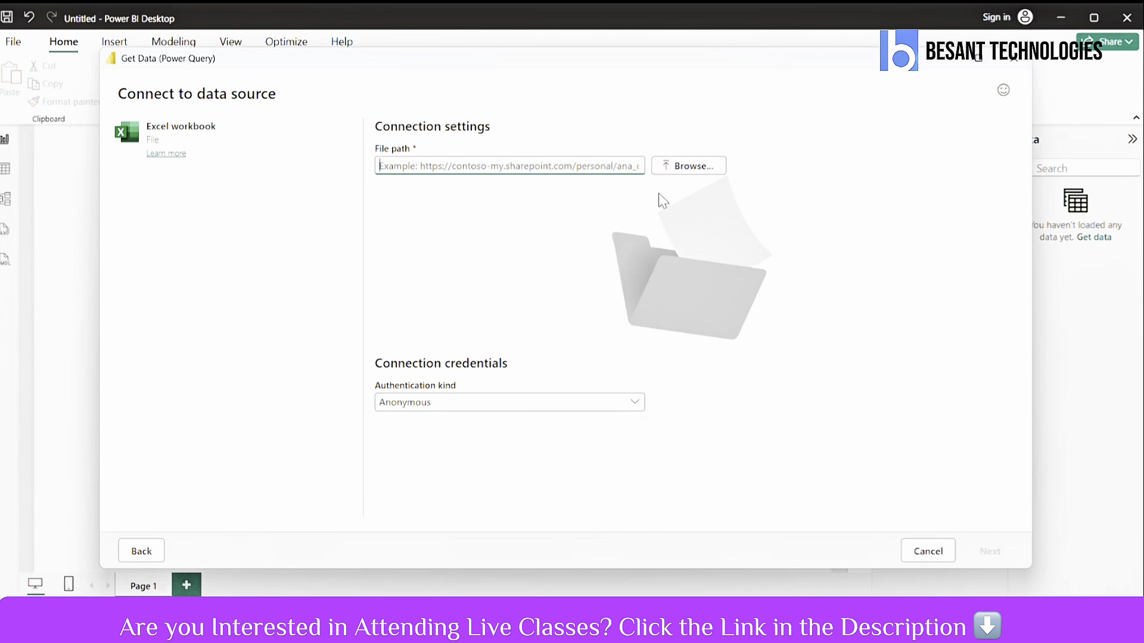
# Step: Connect to the workbook "1. connecting with excel.xlsx" in the folder D:\Power BI\Power Query
pyautogui.click(702, 169)
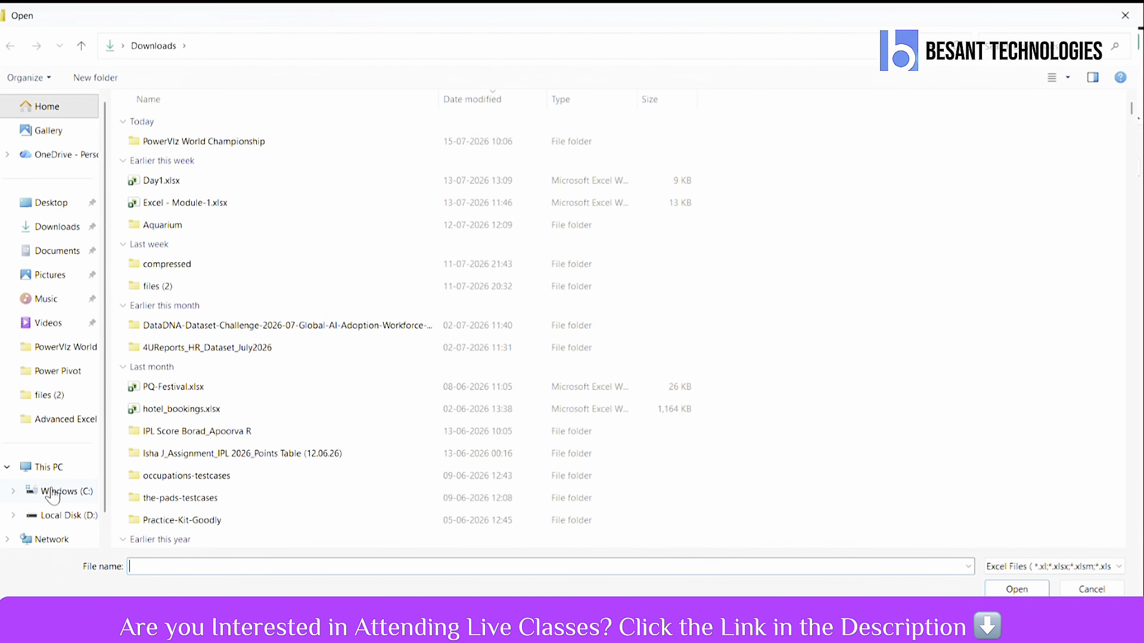
pyautogui.click(57, 371)
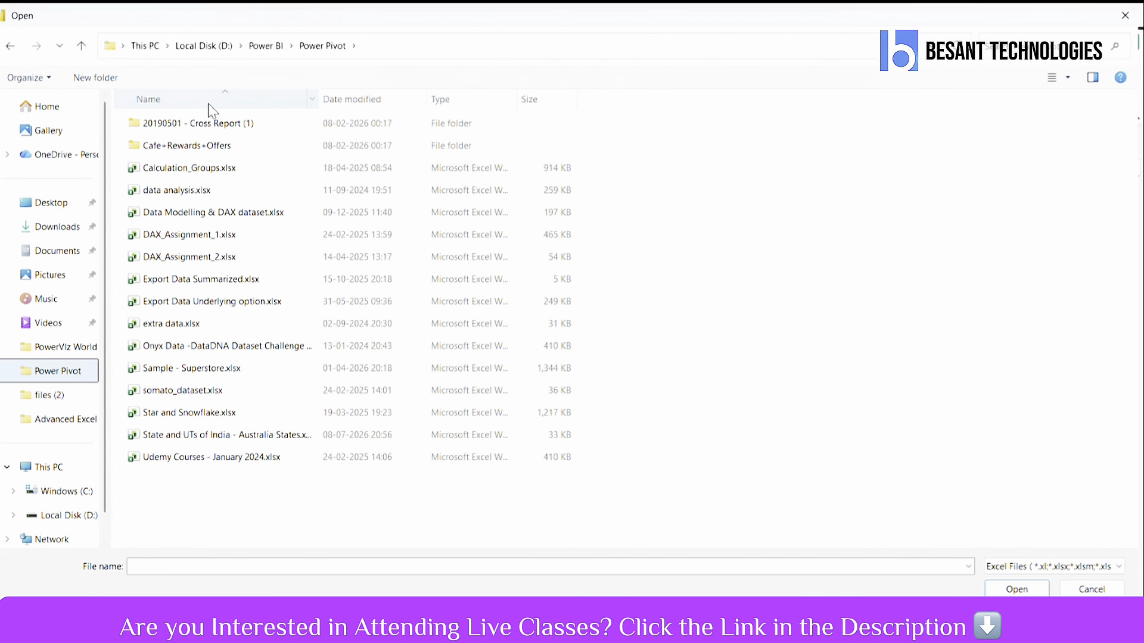
pyautogui.click(266, 47)
pyautogui.click(182, 173)
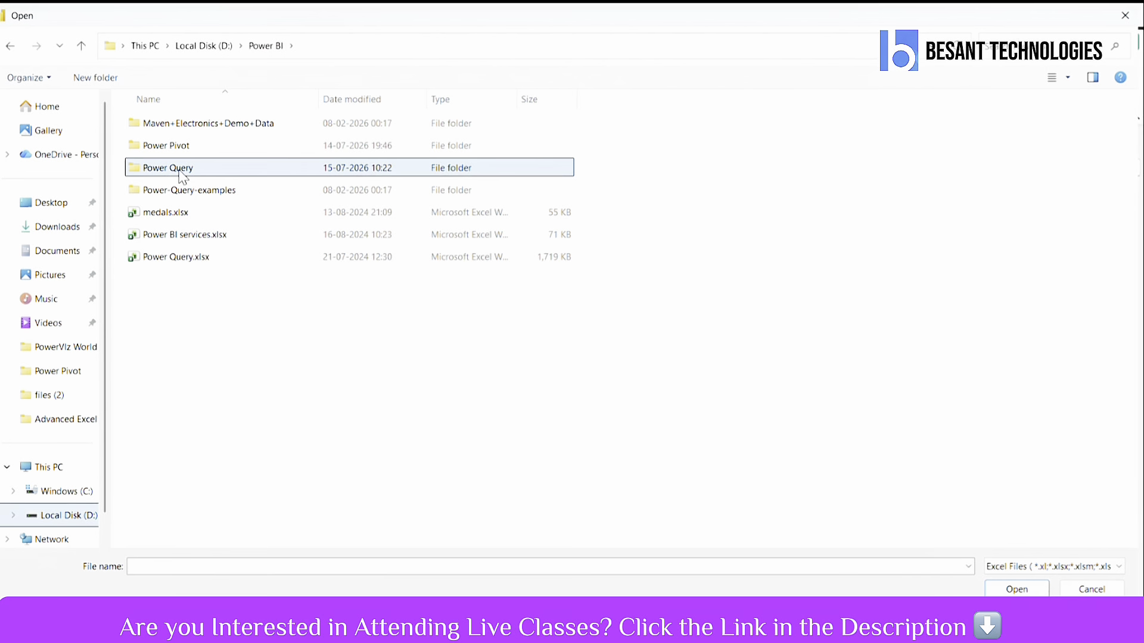
pyautogui.doubleClick(181, 170)
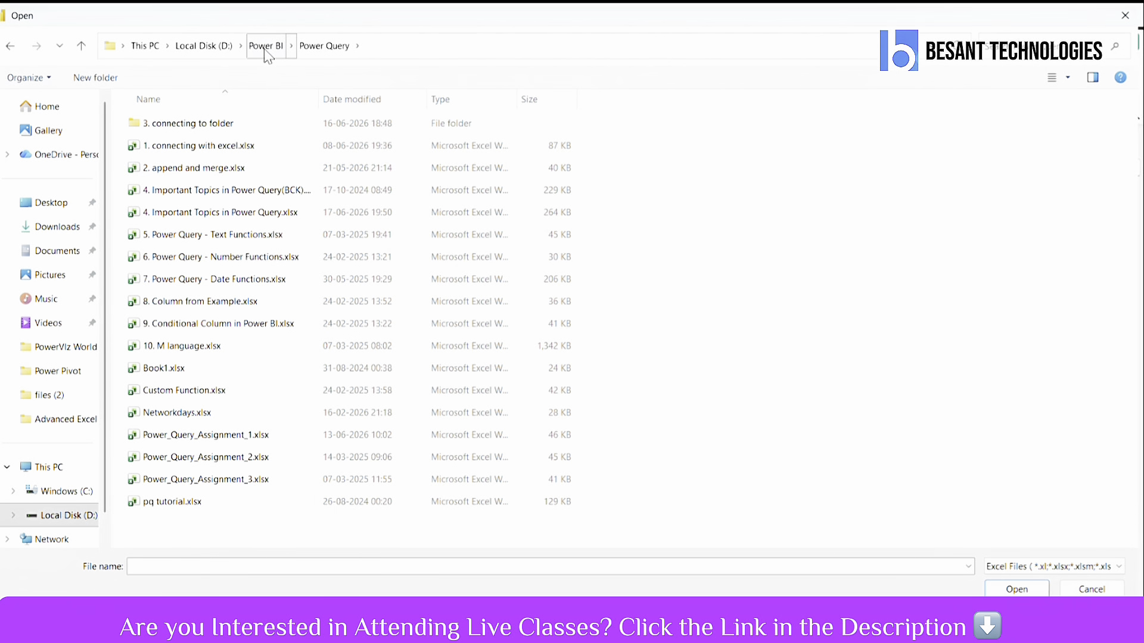
pyautogui.click(223, 150)
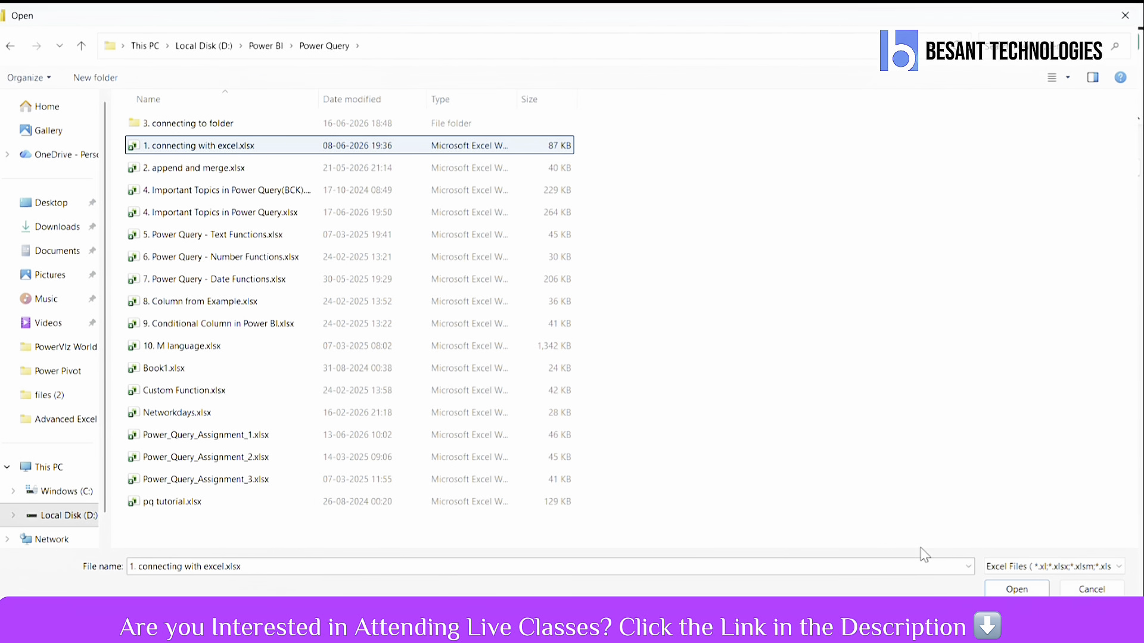
pyautogui.click(1011, 591)
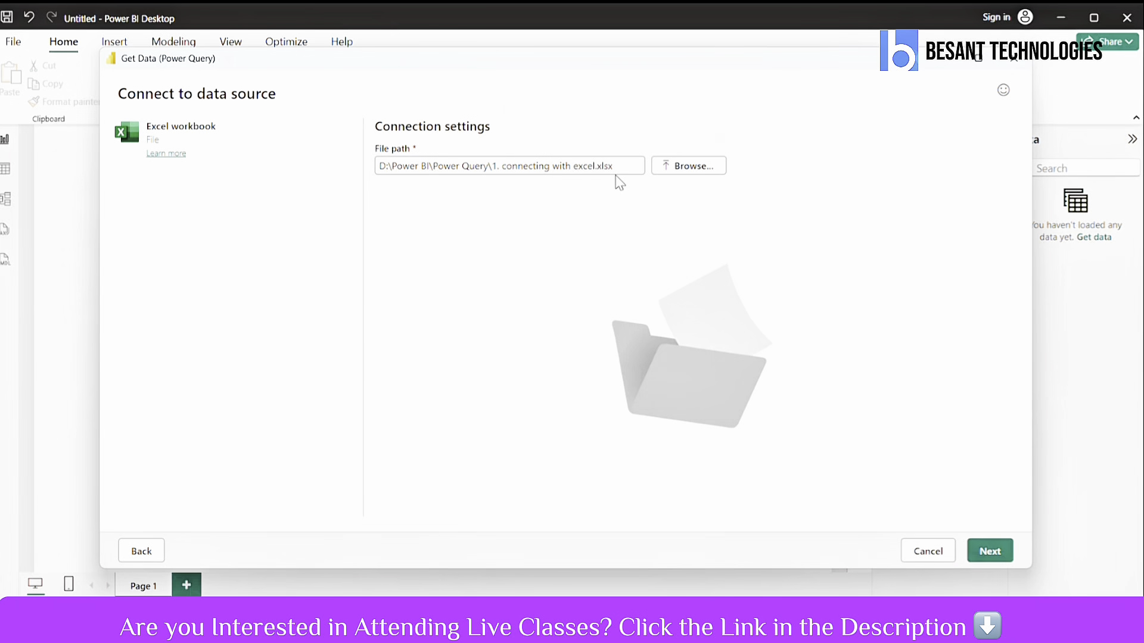
pyautogui.click(990, 553)
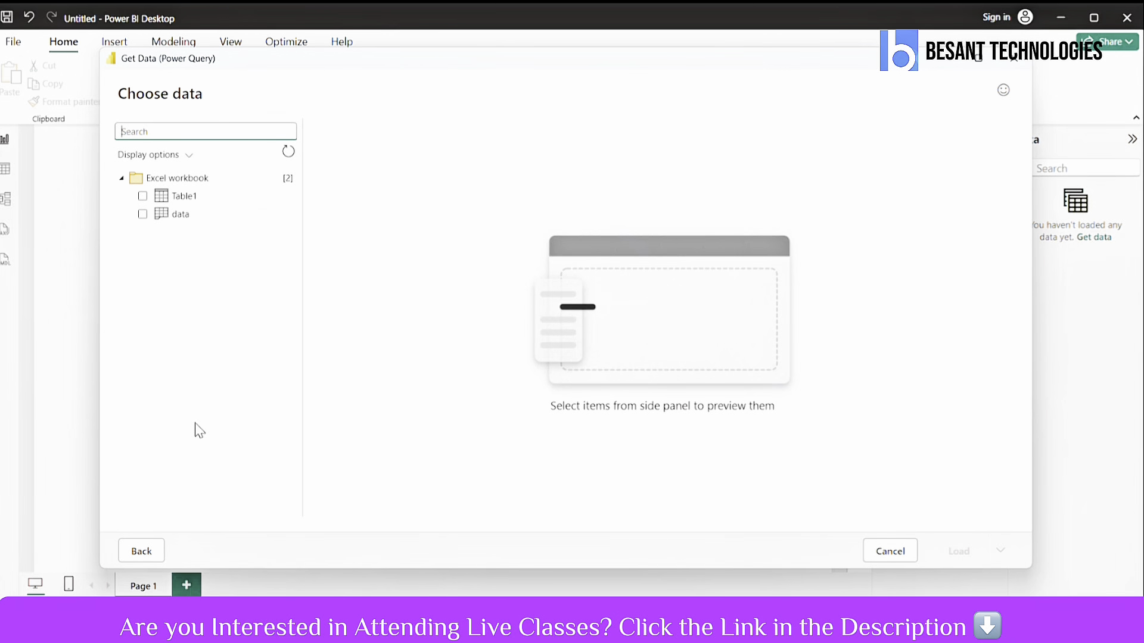
# Step: Preview Table1 and the data sheet of the Excel workbook, and load only Table1 into the report
pyautogui.click(186, 199)
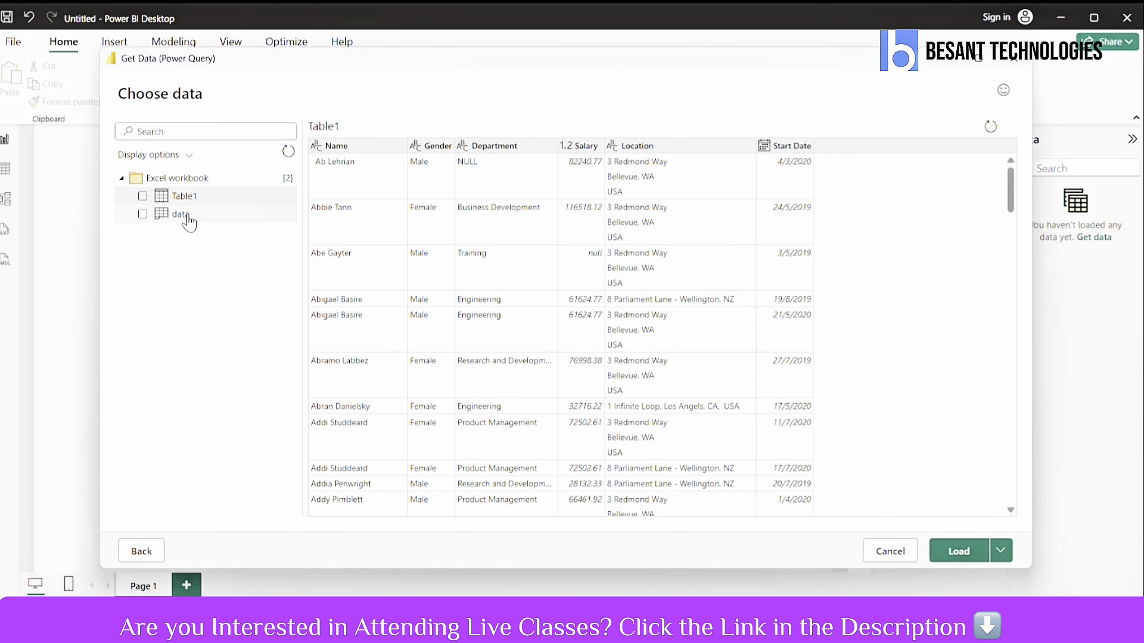
pyautogui.click(188, 218)
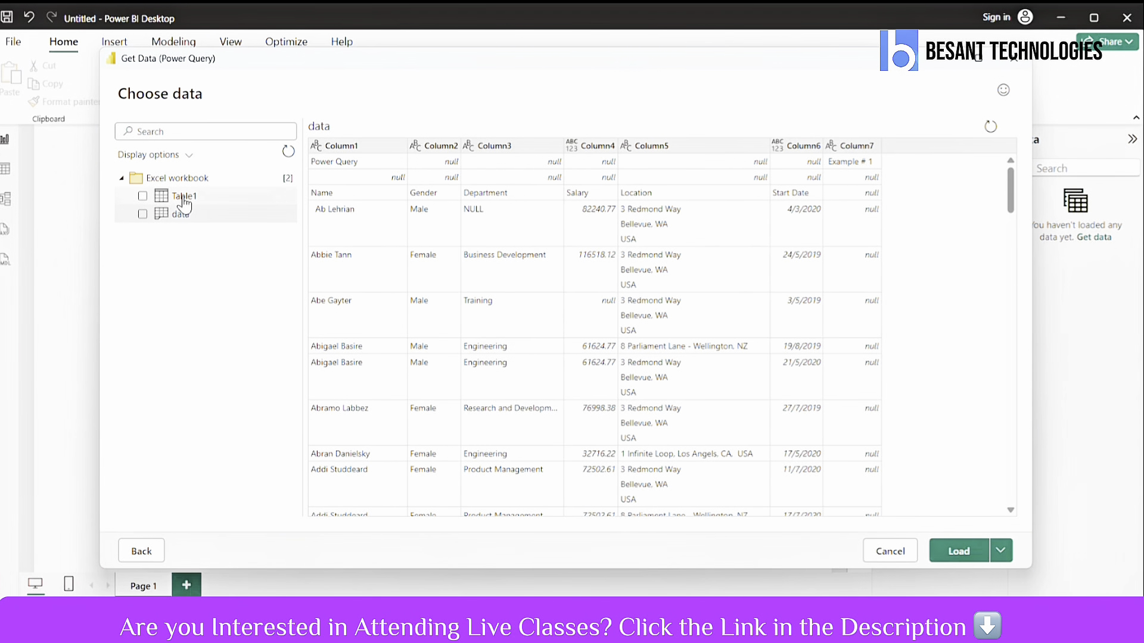
pyautogui.click(183, 203)
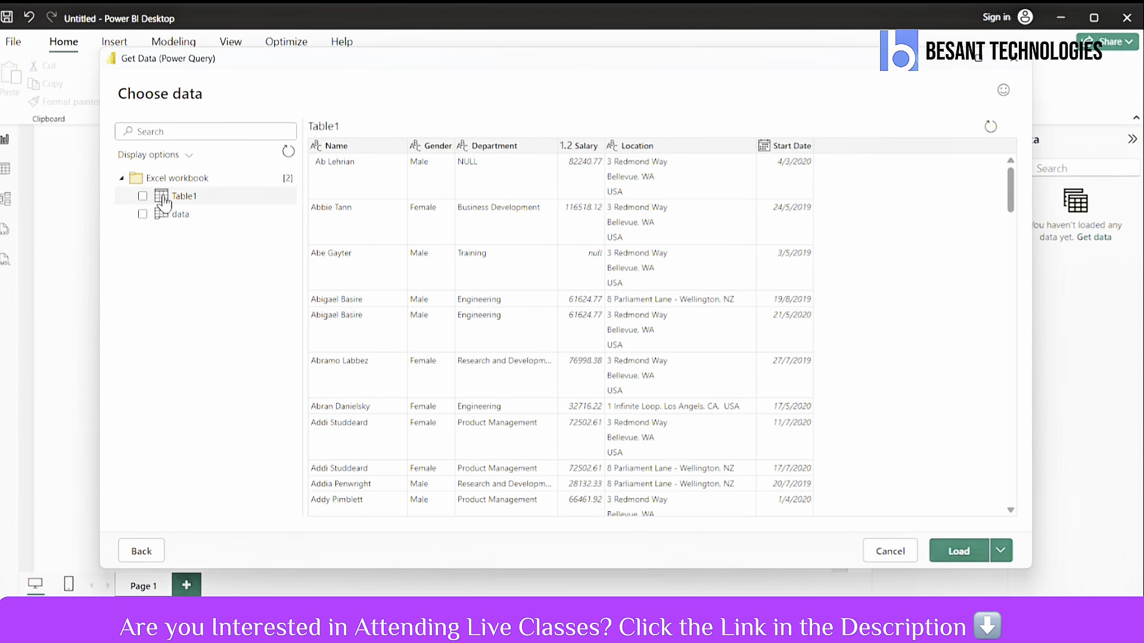
pyautogui.click(142, 197)
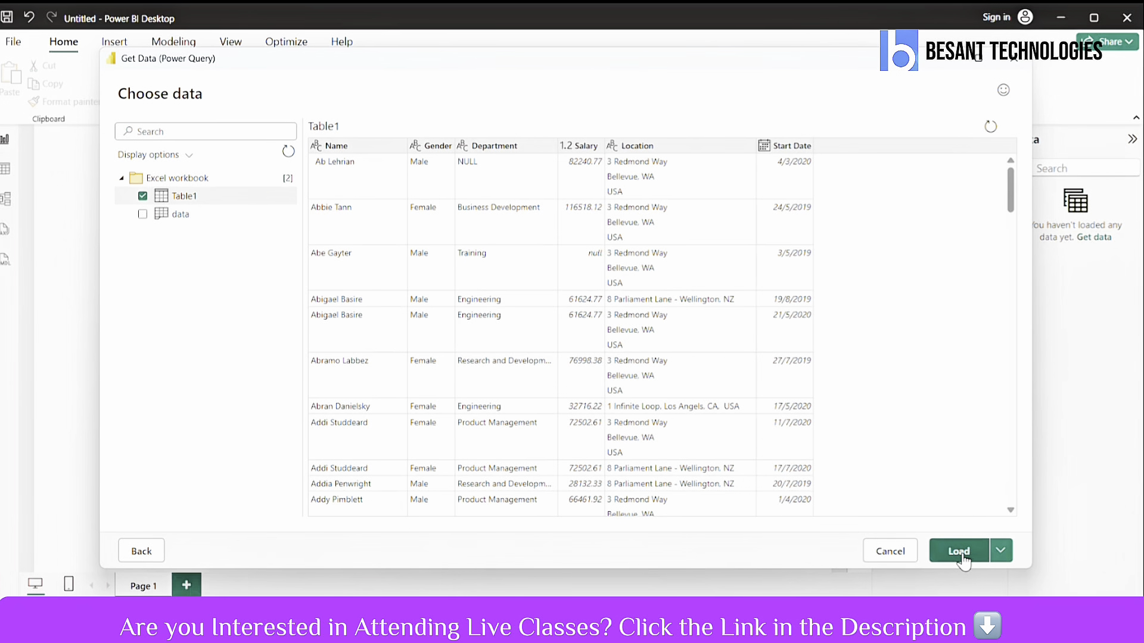
pyautogui.click(1001, 554)
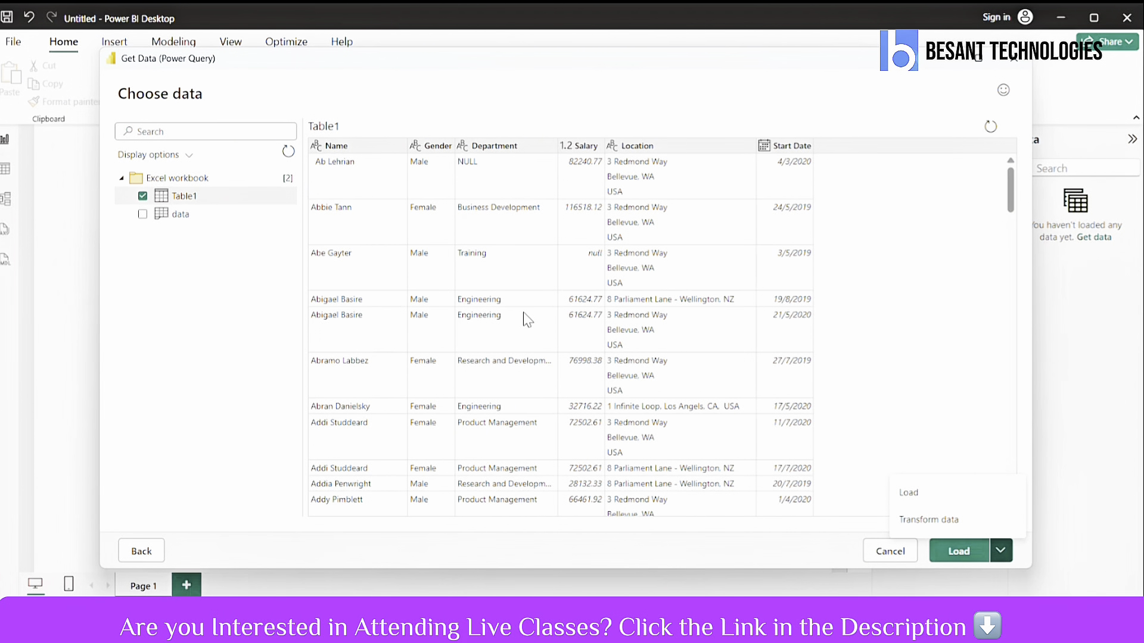
pyautogui.click(976, 59)
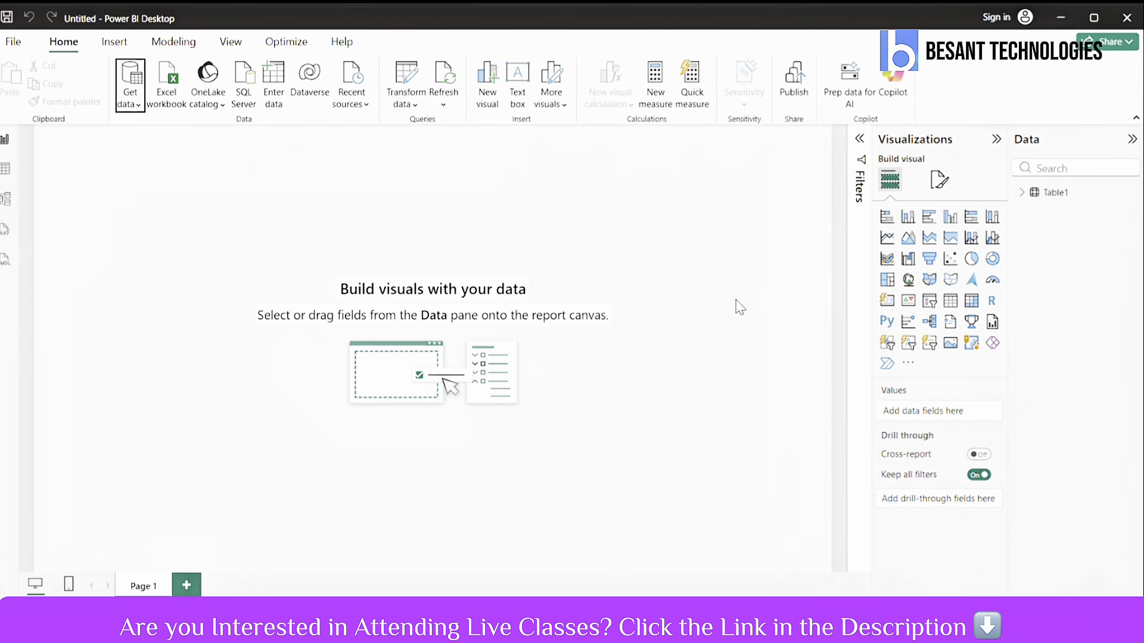
# Step: Examine the loaded rows of Table1 in the Table view, and check the topic list in the Word document
pyautogui.click(1022, 194)
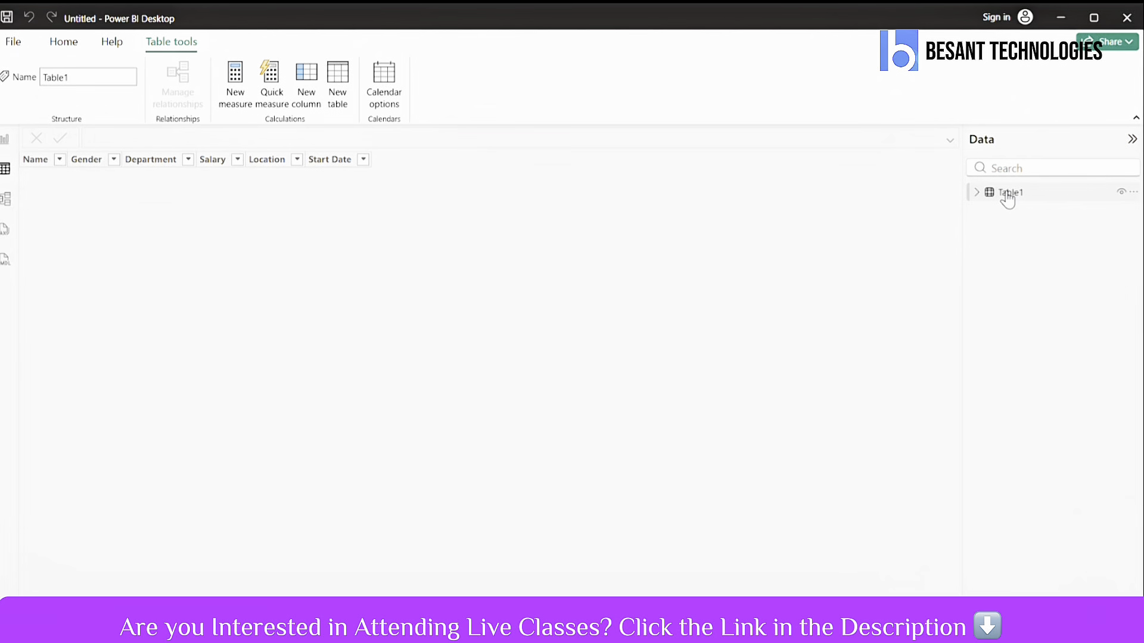
pyautogui.moveTo(1007, 199)
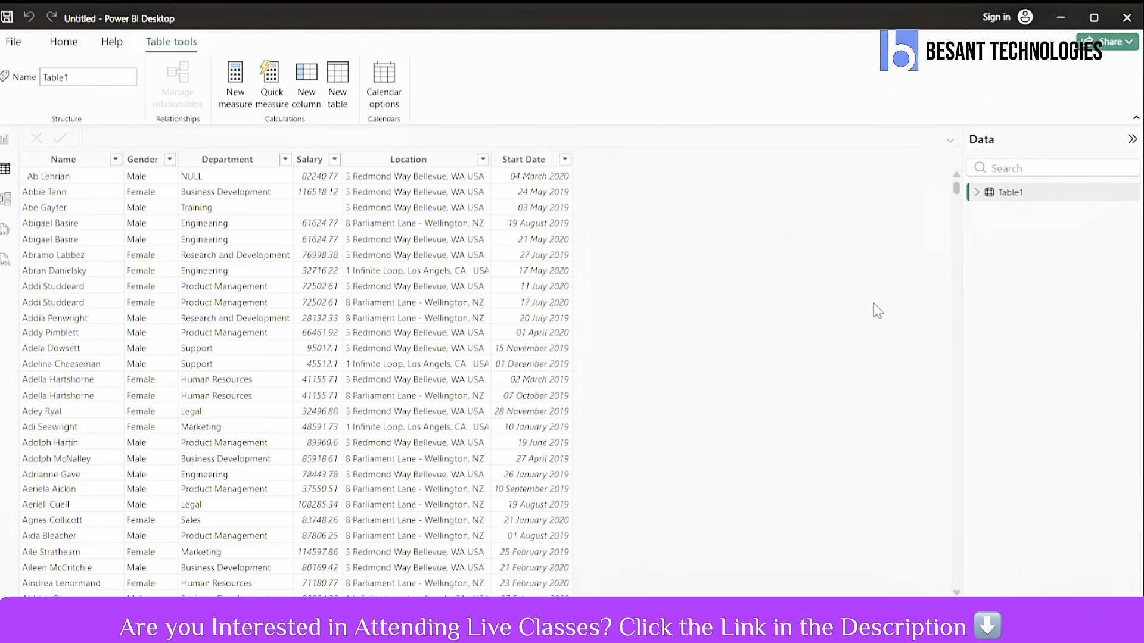
pyautogui.hotkey('alt', 'Tab')
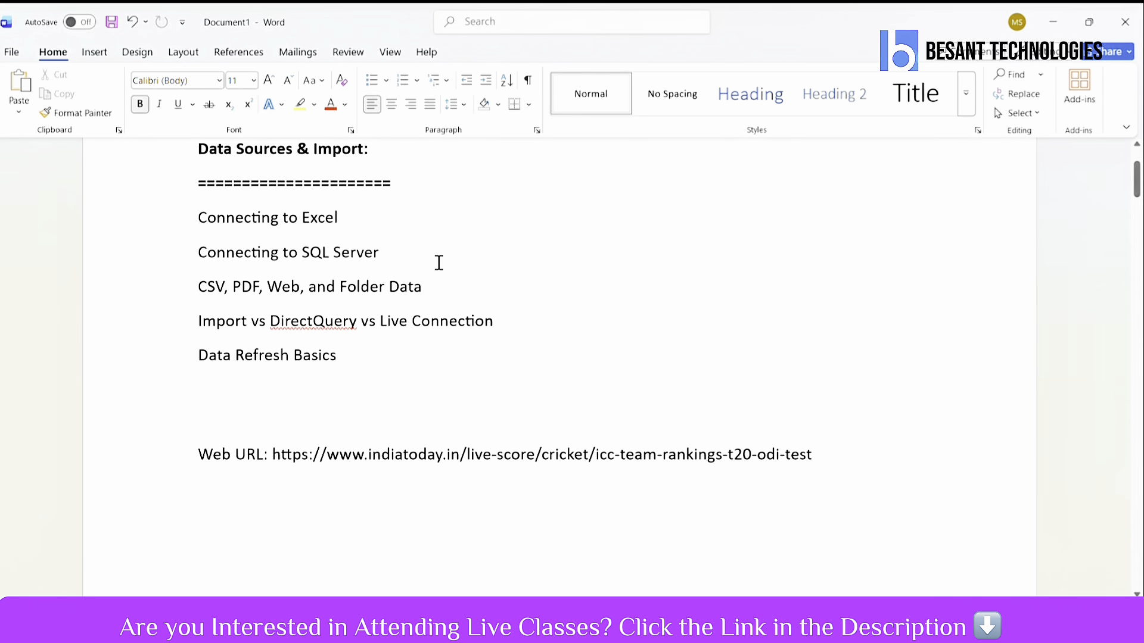
pyautogui.hotkey('alt', 'Tab')
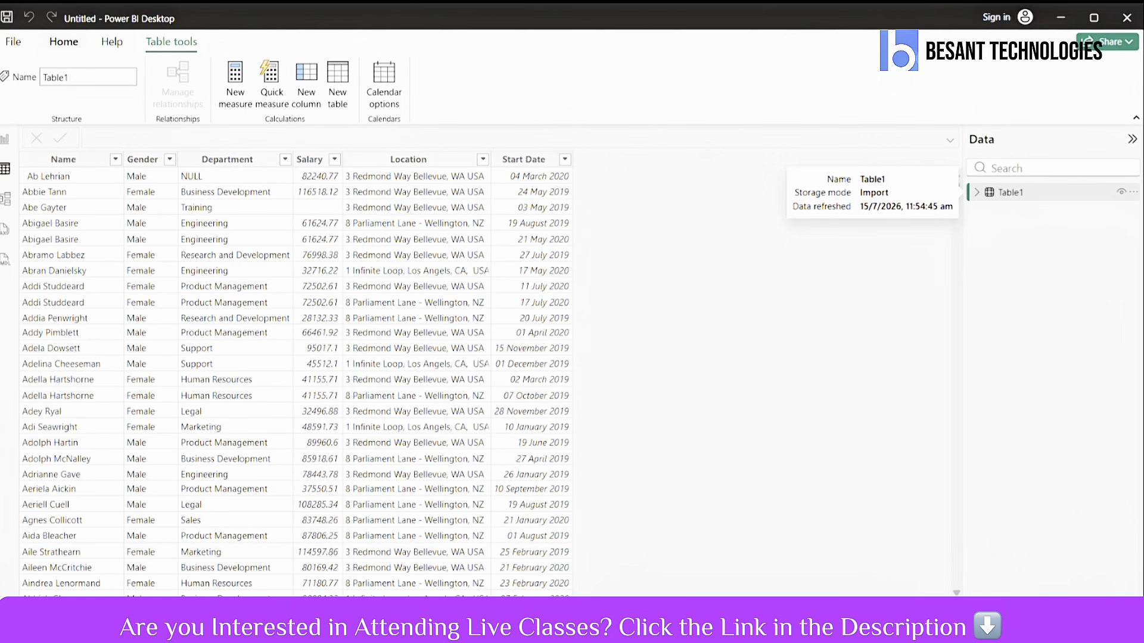
# Step: Start a new data connection with SQL Server as the source
pyautogui.click(64, 41)
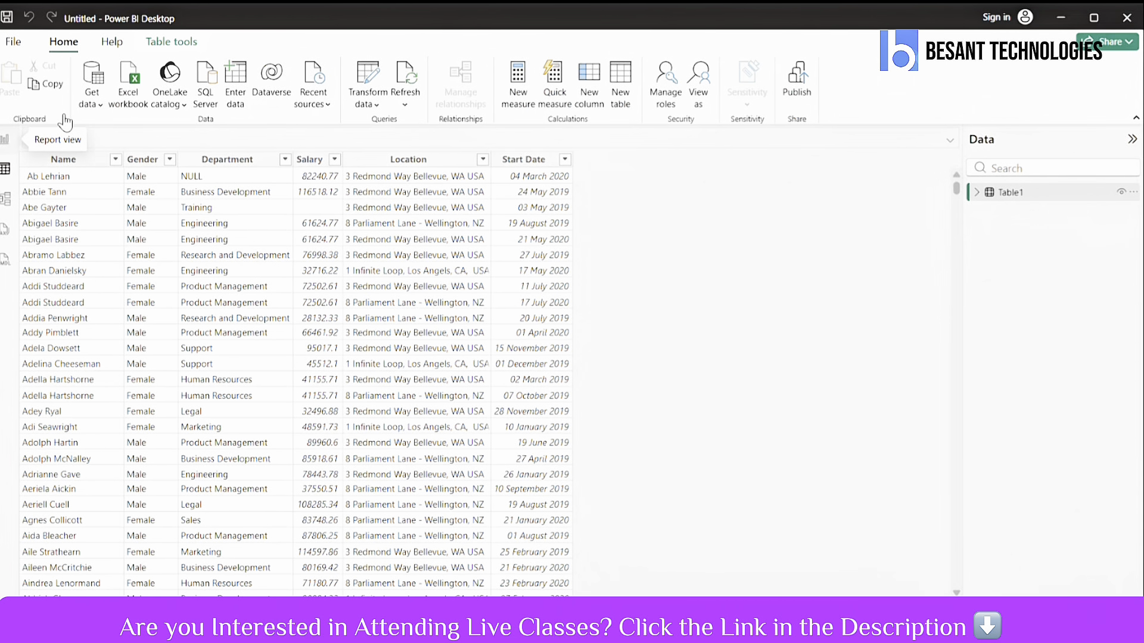
pyautogui.click(92, 104)
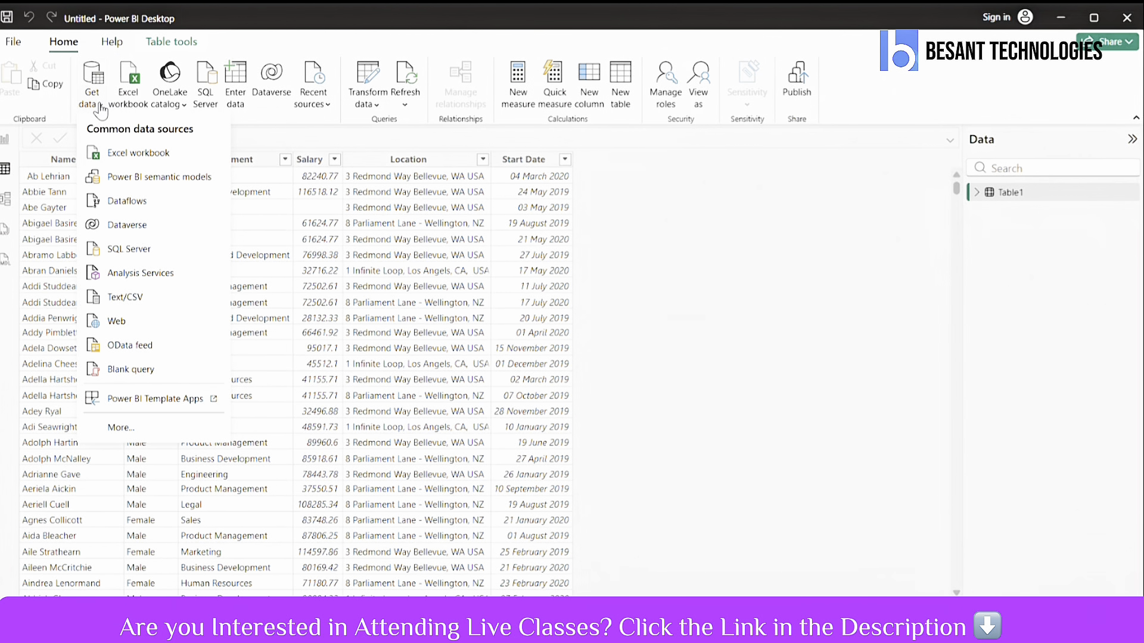
pyautogui.click(125, 249)
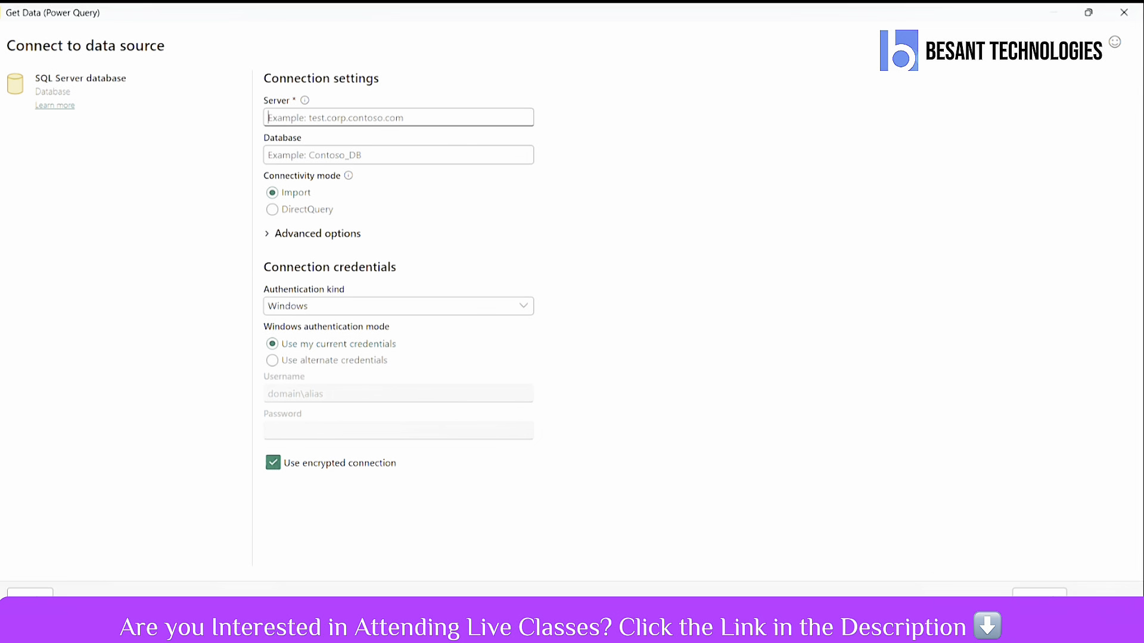
# Step: Switch to SQL Server Management Studio and bring up the Server Properties window at full size
pyautogui.click(739, 628)
pyautogui.click(729, 534)
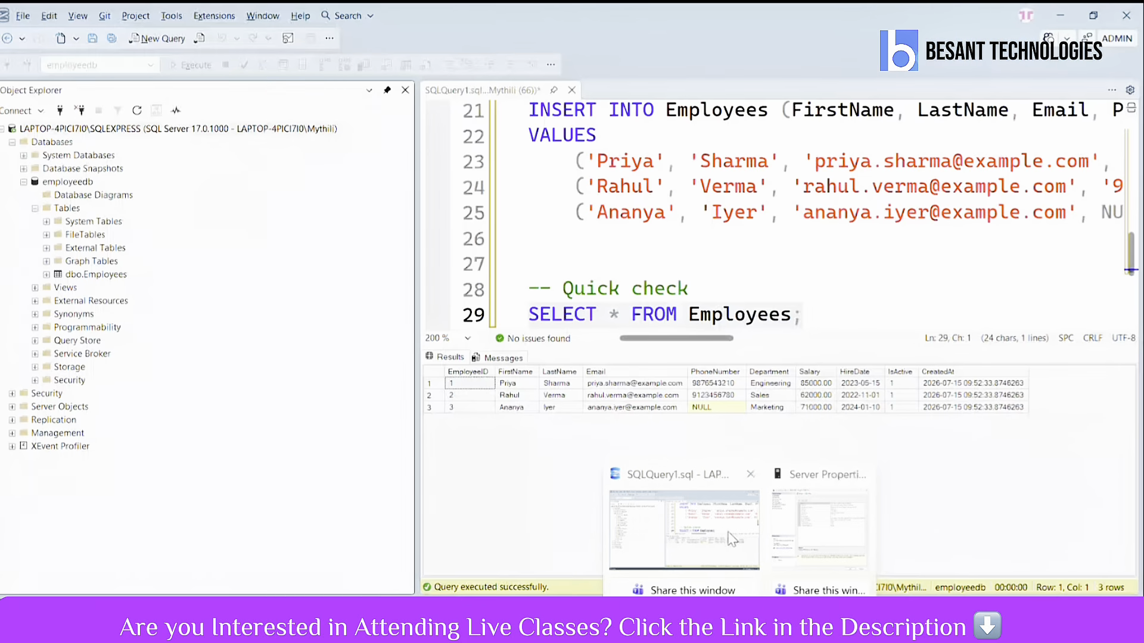
pyautogui.moveTo(740, 629)
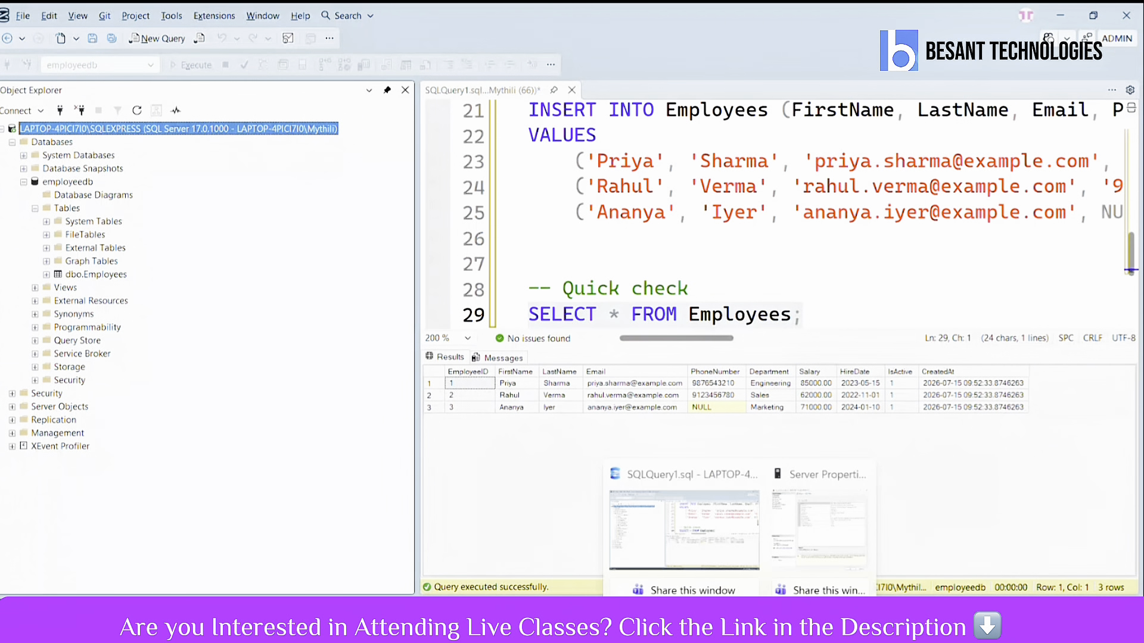
pyautogui.click(807, 543)
pyautogui.click(807, 542)
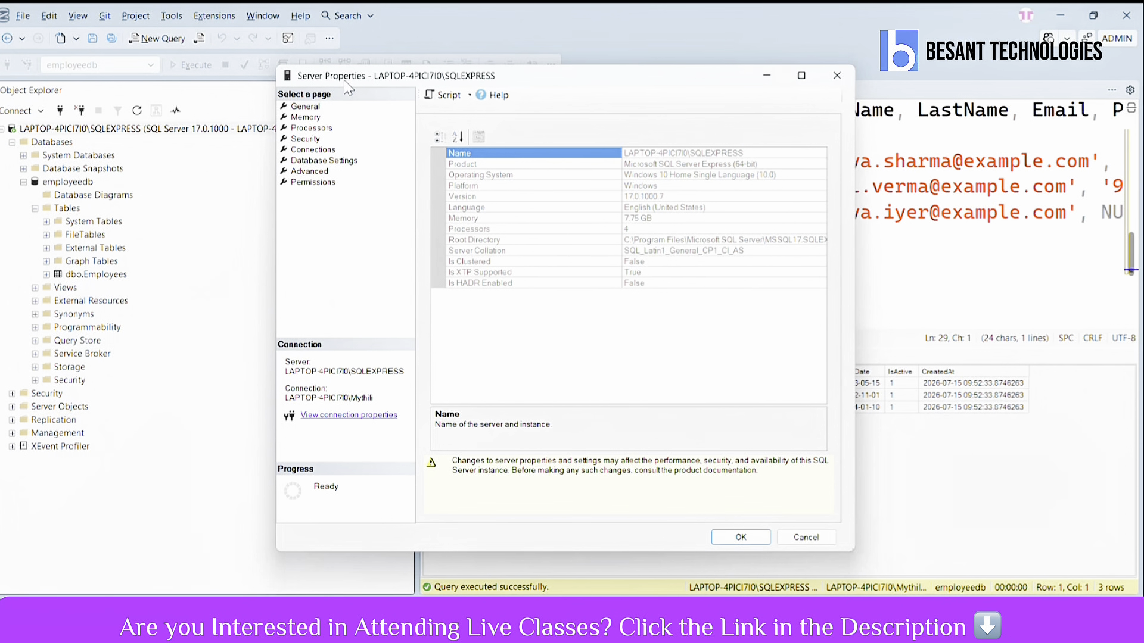
pyautogui.click(801, 76)
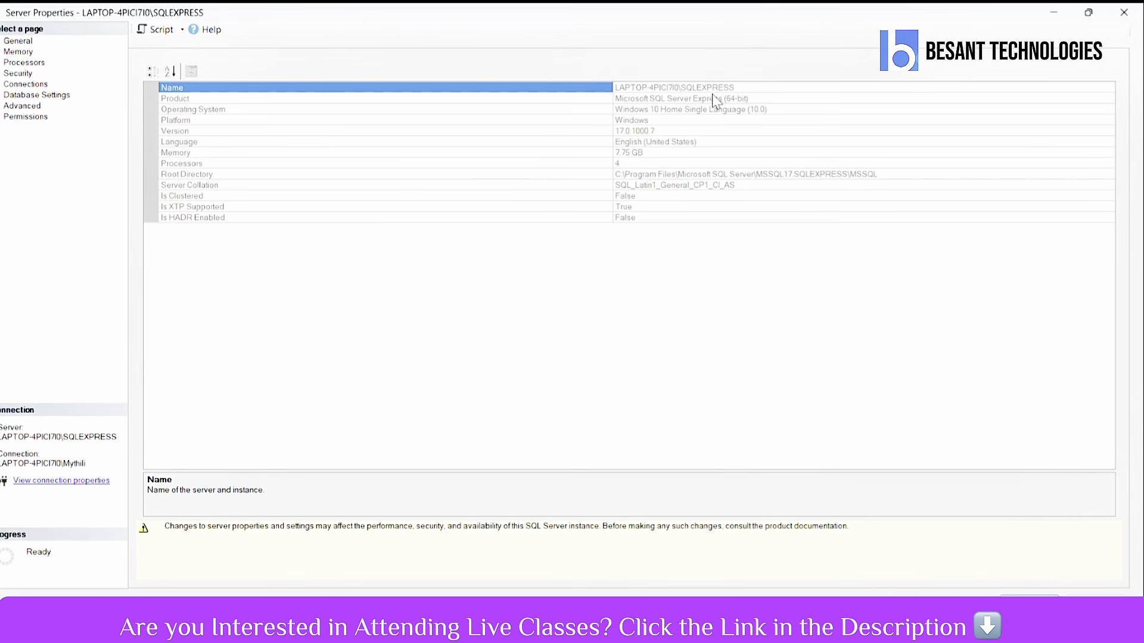
# Step: Copy the server name from Server Properties and enter it as the server in the Power BI SQL Server connection
pyautogui.moveTo(748, 87); pyautogui.dragTo(610, 87)
pyautogui.hotkey('ctrl', 'c')
pyautogui.hotkey('alt', 'Tab')
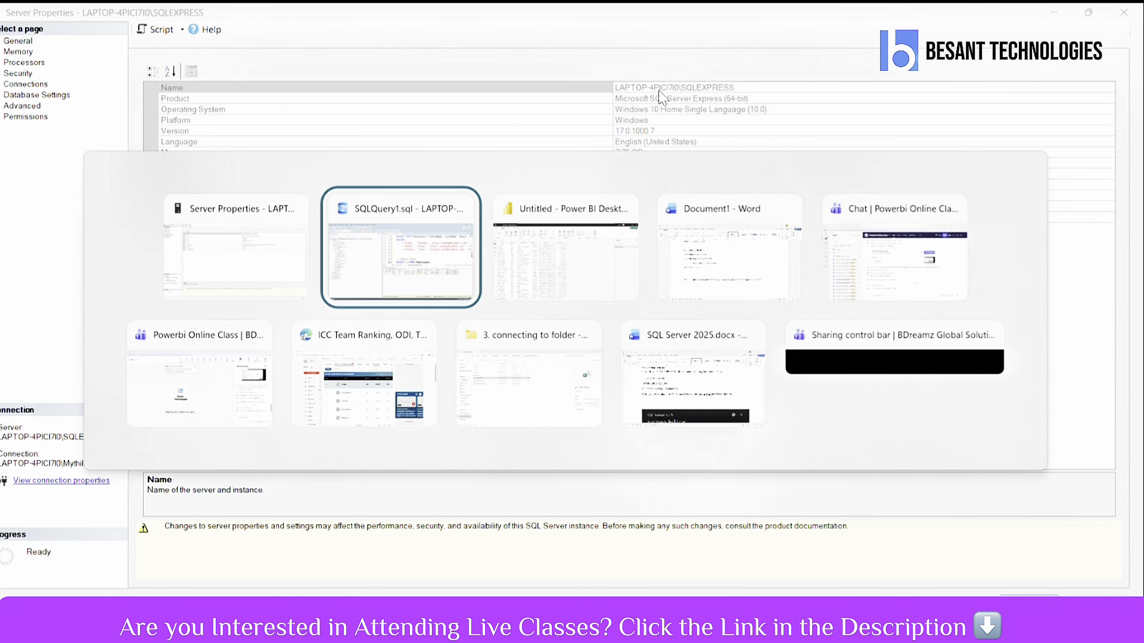
pyautogui.hotkey('alt', 'Tab')
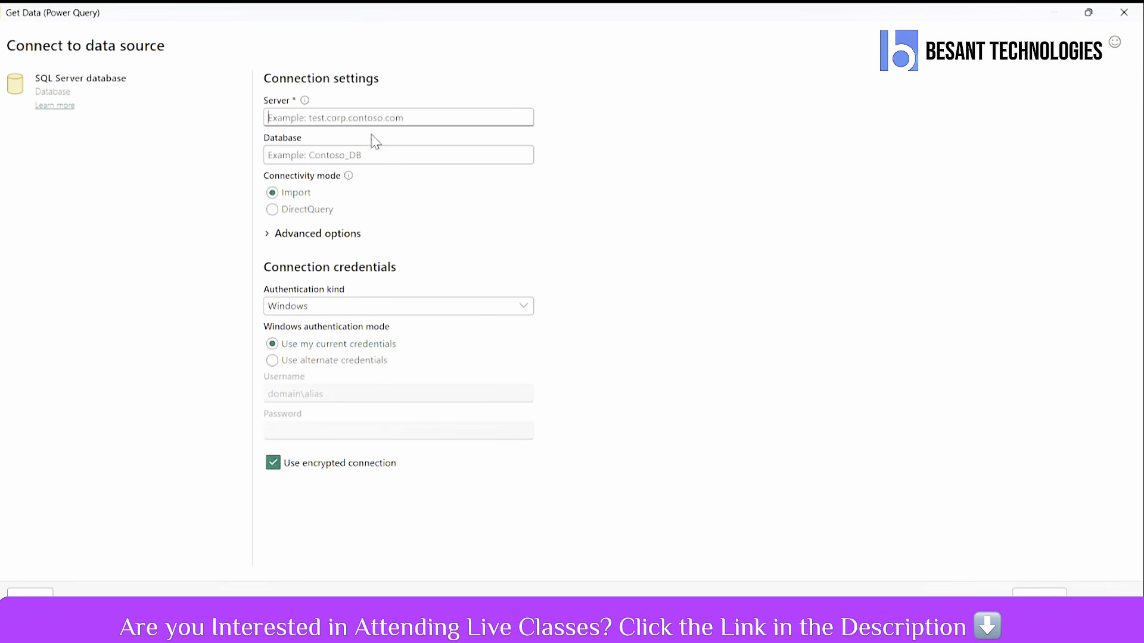
pyautogui.hotkey('ctrl', 'v')
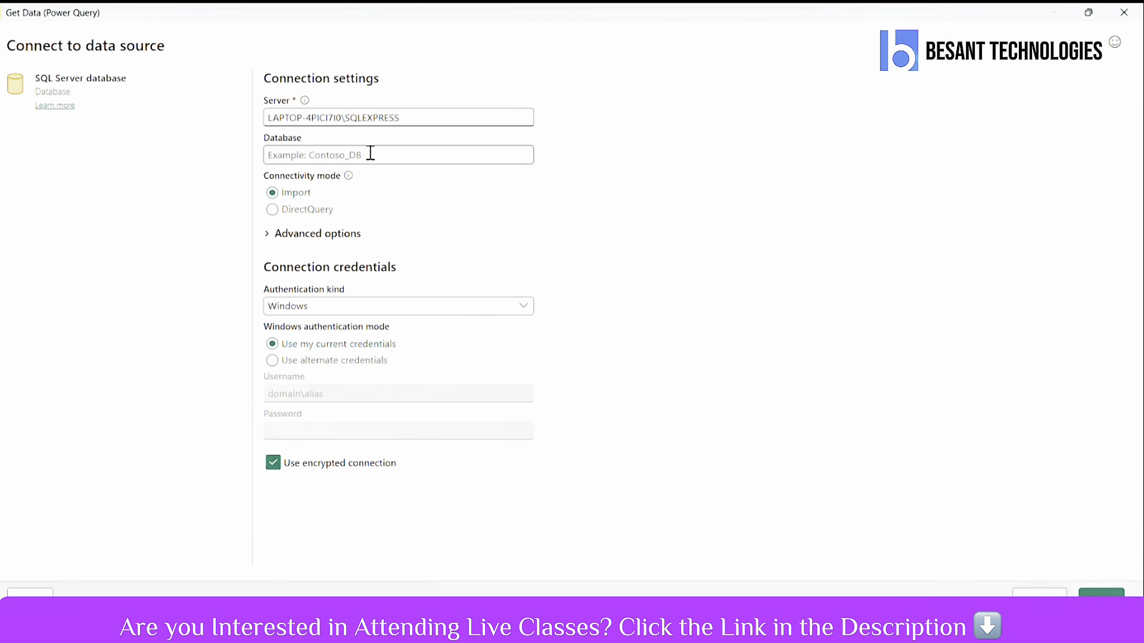
# Step: Look up the database name among the databases in SQL Server Management Studio, and return to the Power BI connection settings
pyautogui.click(371, 153)
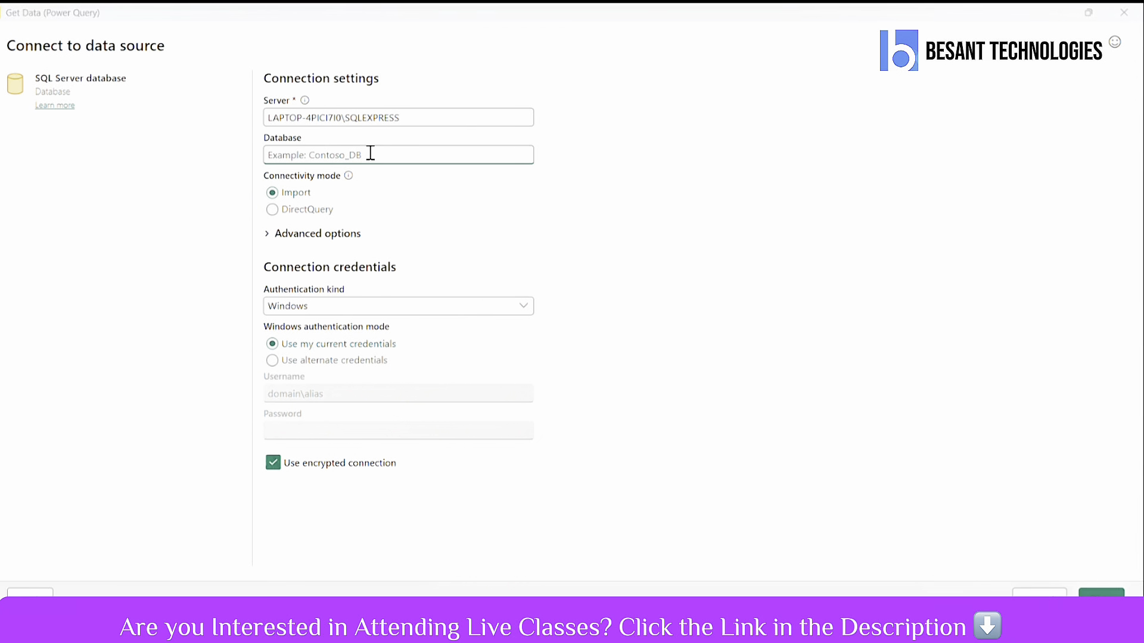
pyautogui.hotkey('alt', 'Tab')
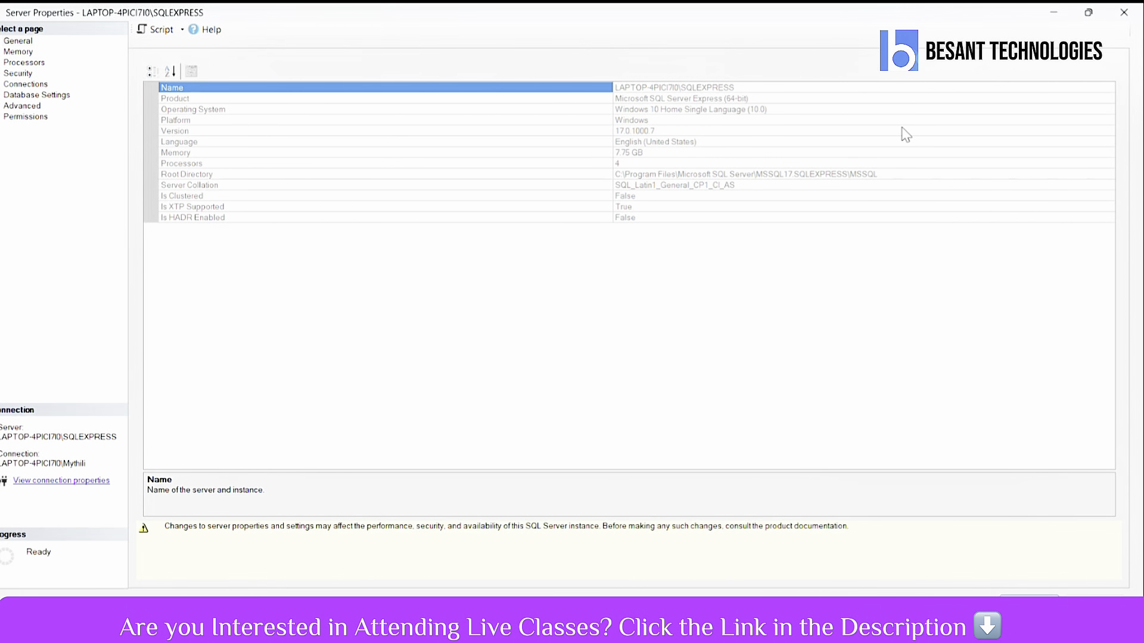
pyautogui.click(1089, 12)
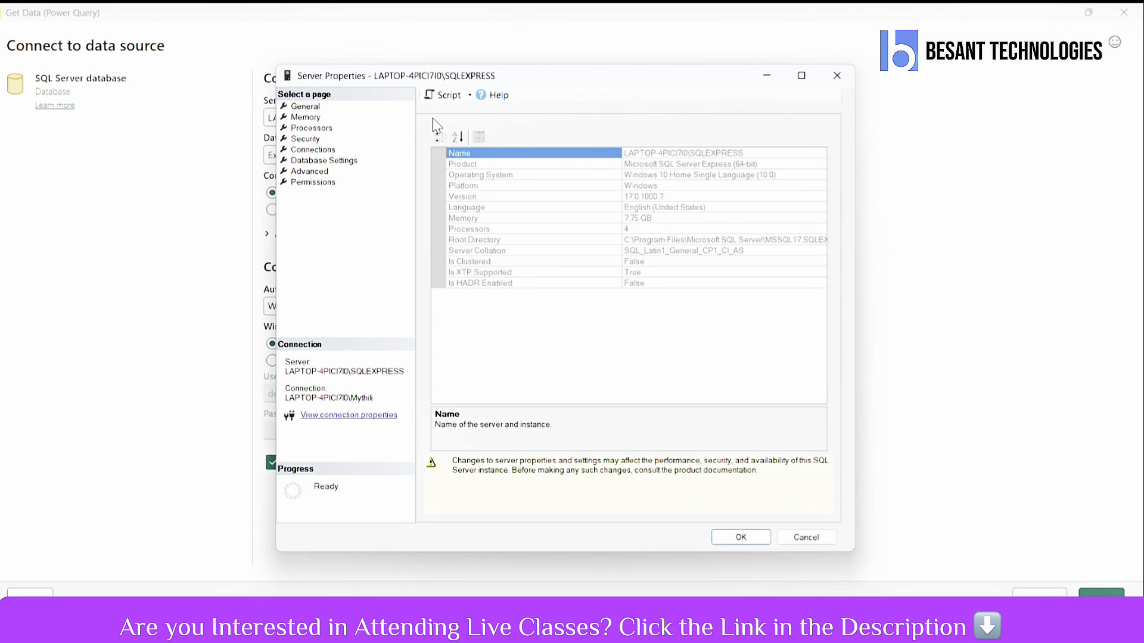
pyautogui.click(261, 83)
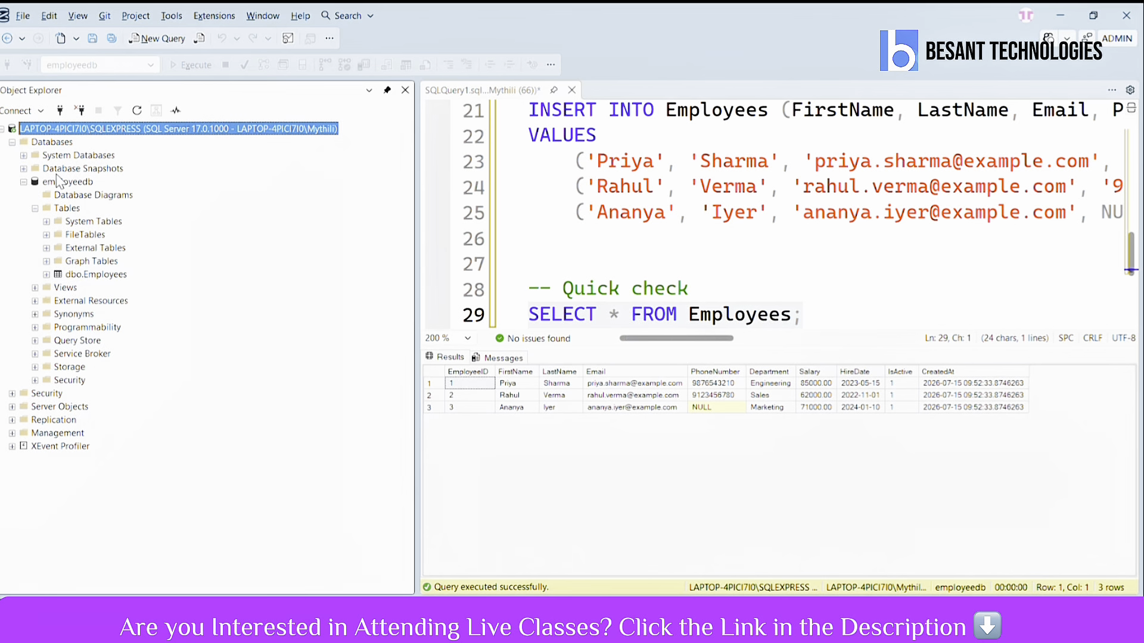
pyautogui.hotkey('alt', 'Tab')
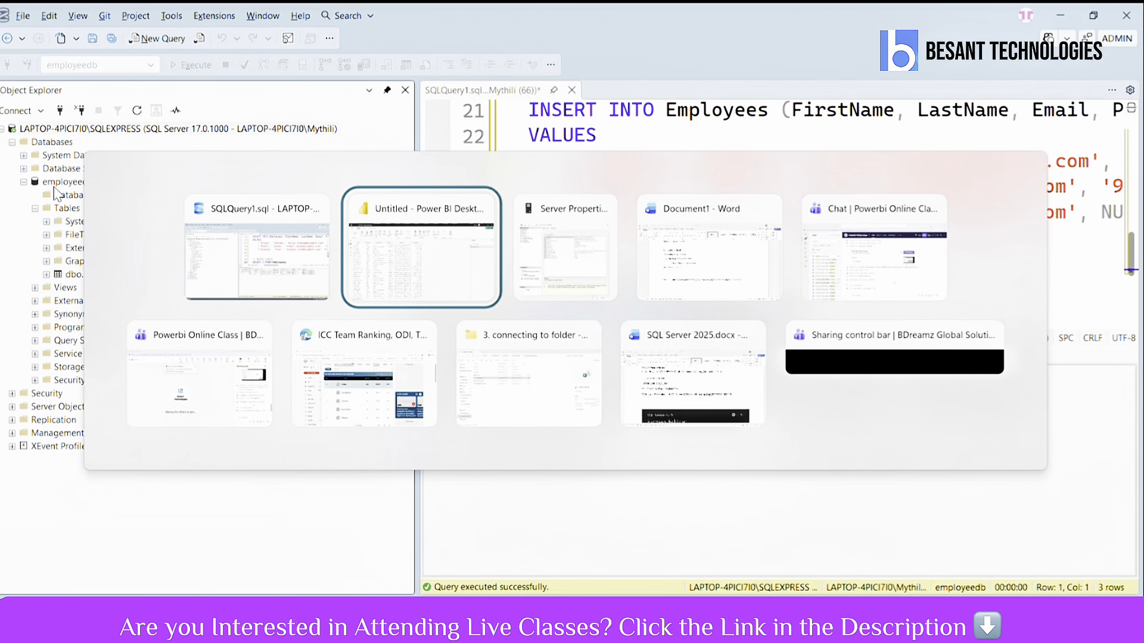
pyautogui.hotkey('alt', 'Tab')
pyautogui.hotkey('alt', 'Tab')
pyautogui.hotkey('alt', 'Tab')
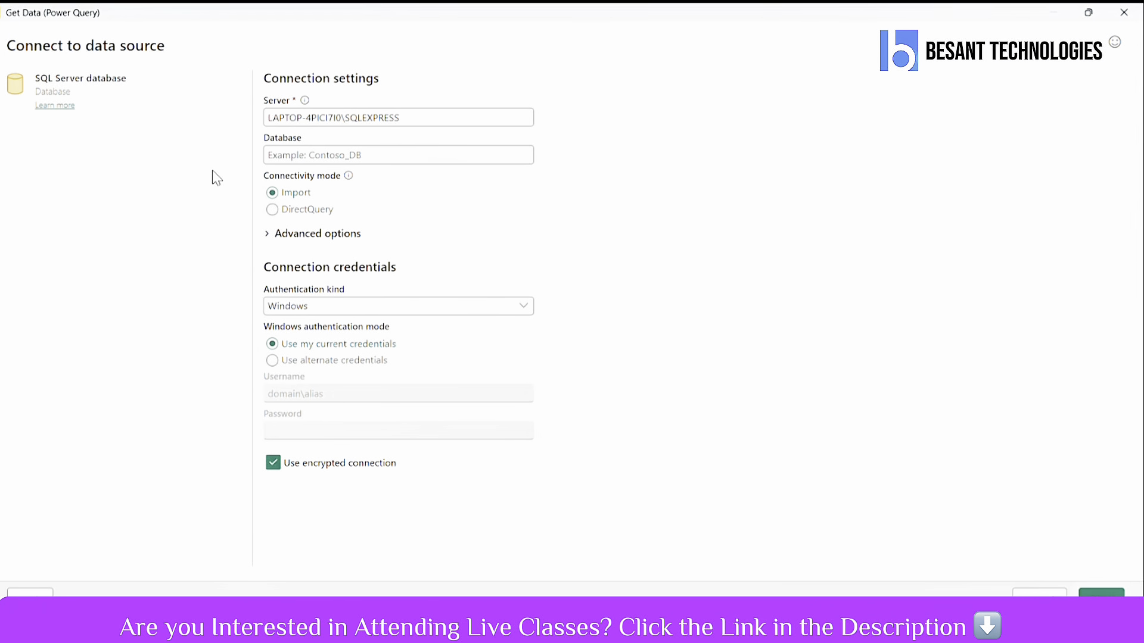
# Step: Set the database to employeedb, keep Import mode with the encrypted connection turned off, and connect
pyautogui.click(301, 158)
pyautogui.write('employ')
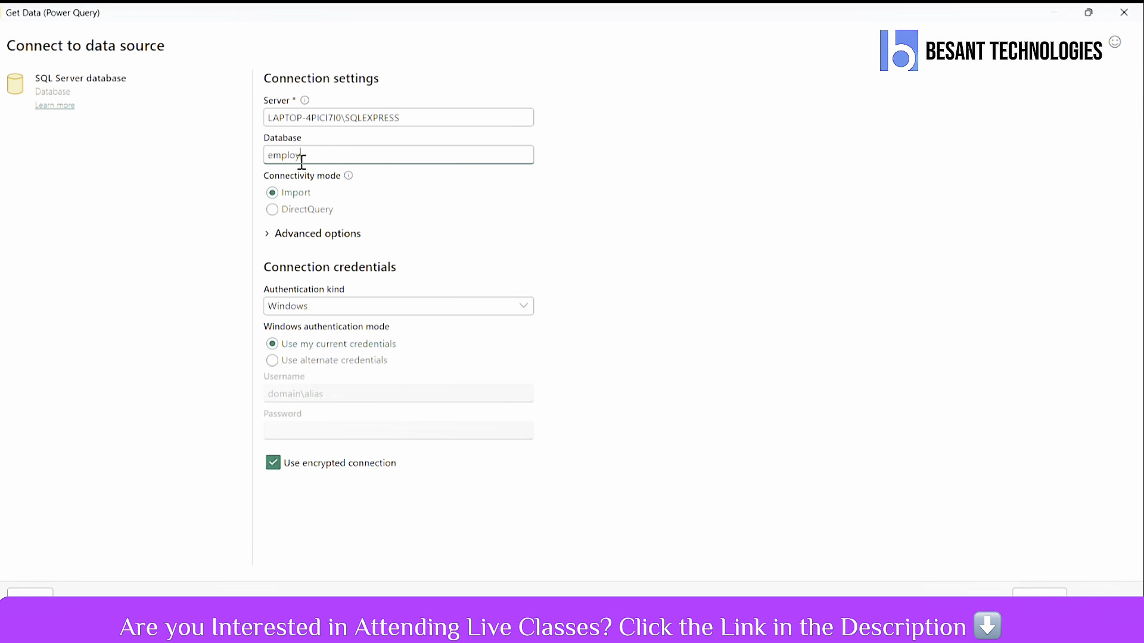
pyautogui.write('eedb')
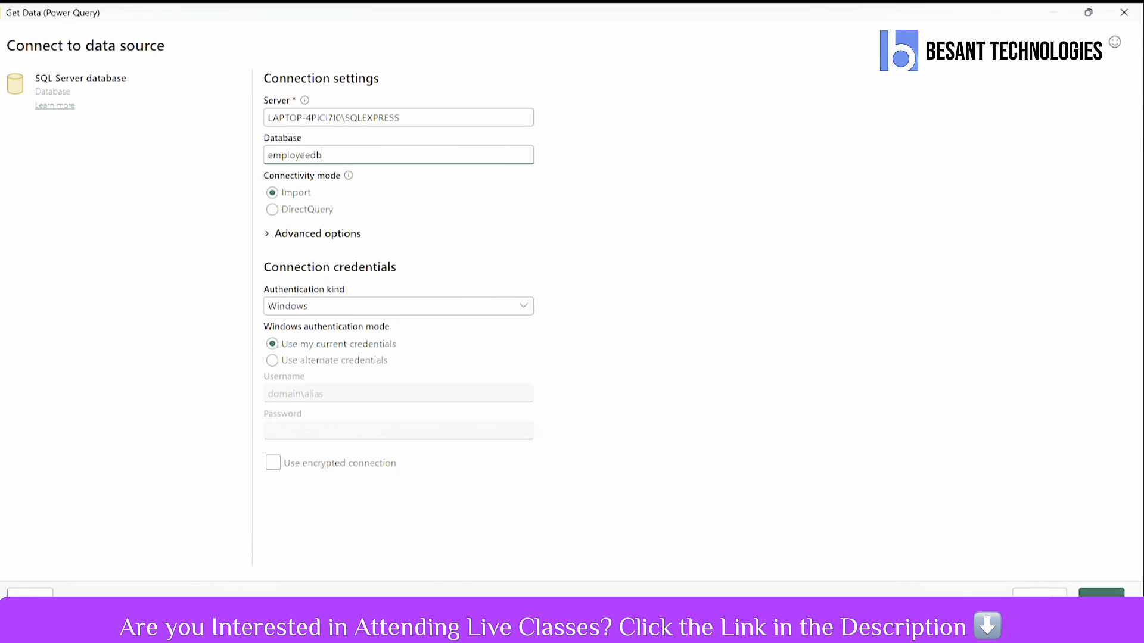
pyautogui.click(1101, 600)
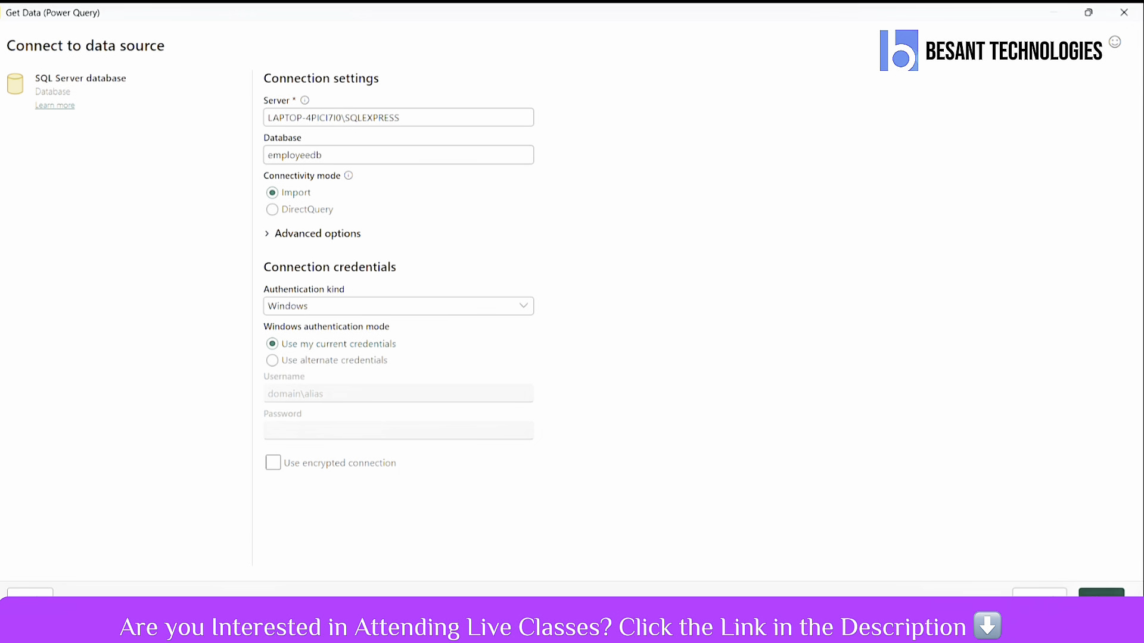
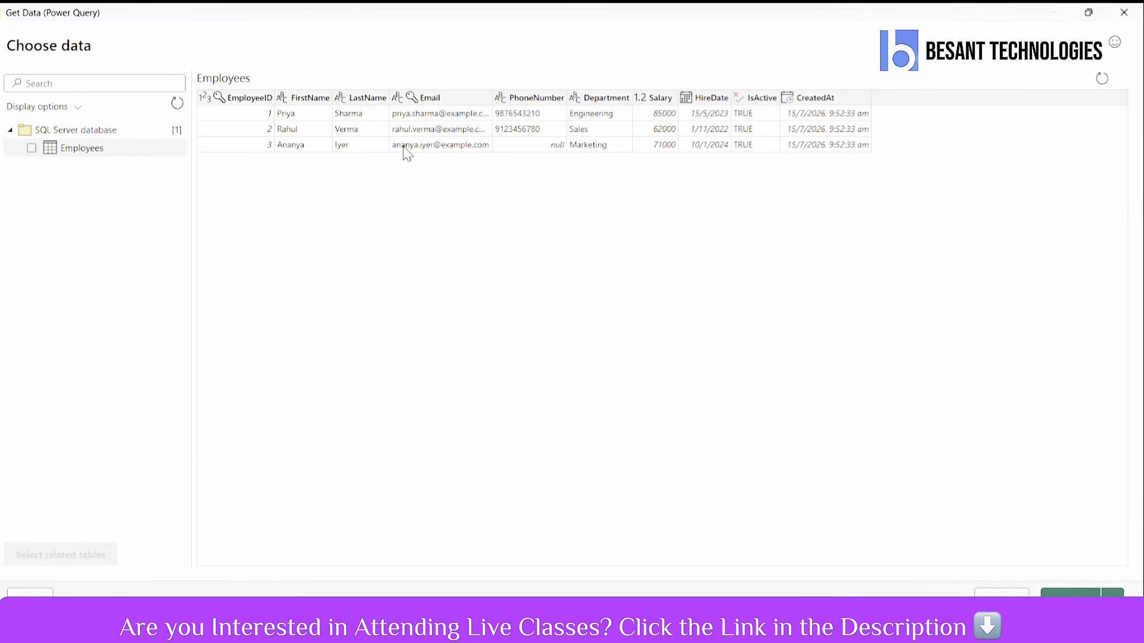
# Step: Select the Employees table from the SQL Server database and load it into the report
pyautogui.click(33, 149)
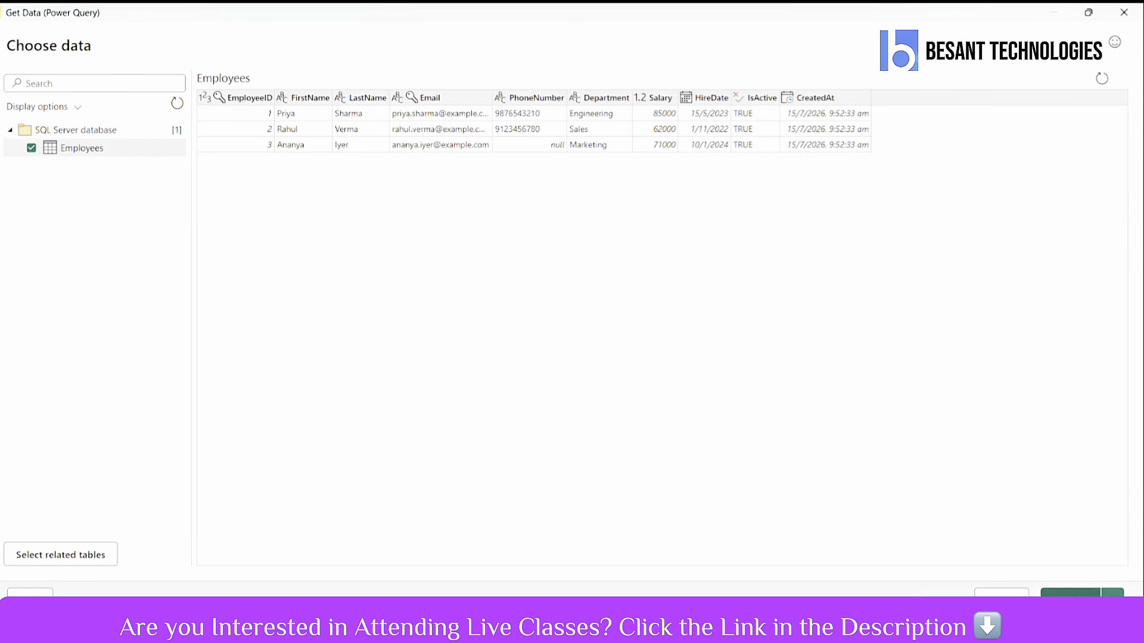
pyautogui.click(1112, 592)
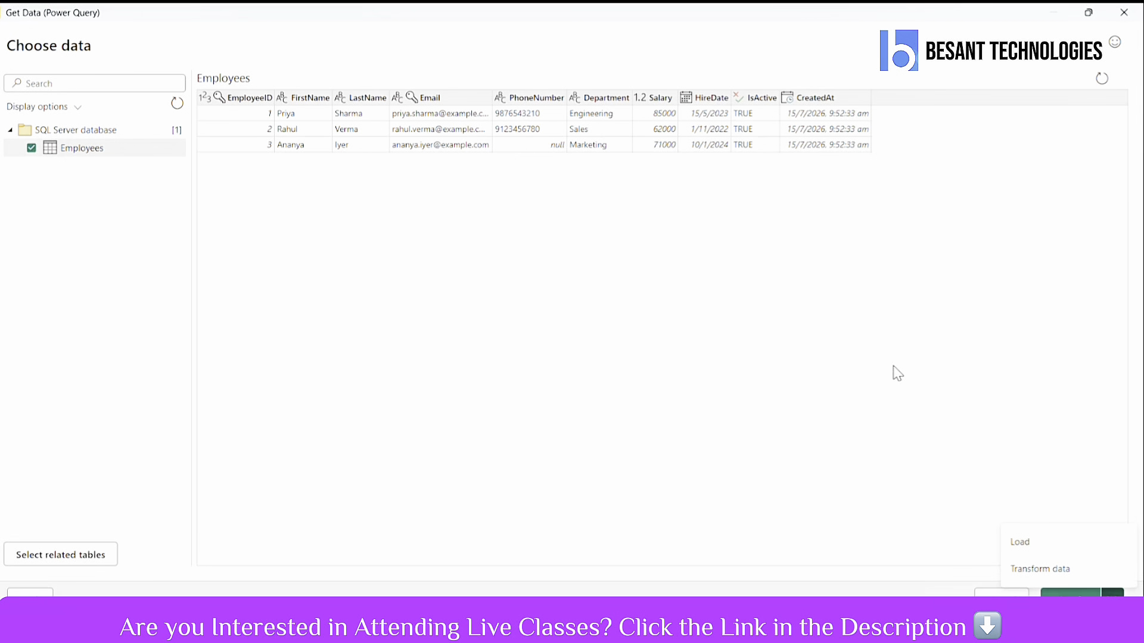
pyautogui.click(1027, 547)
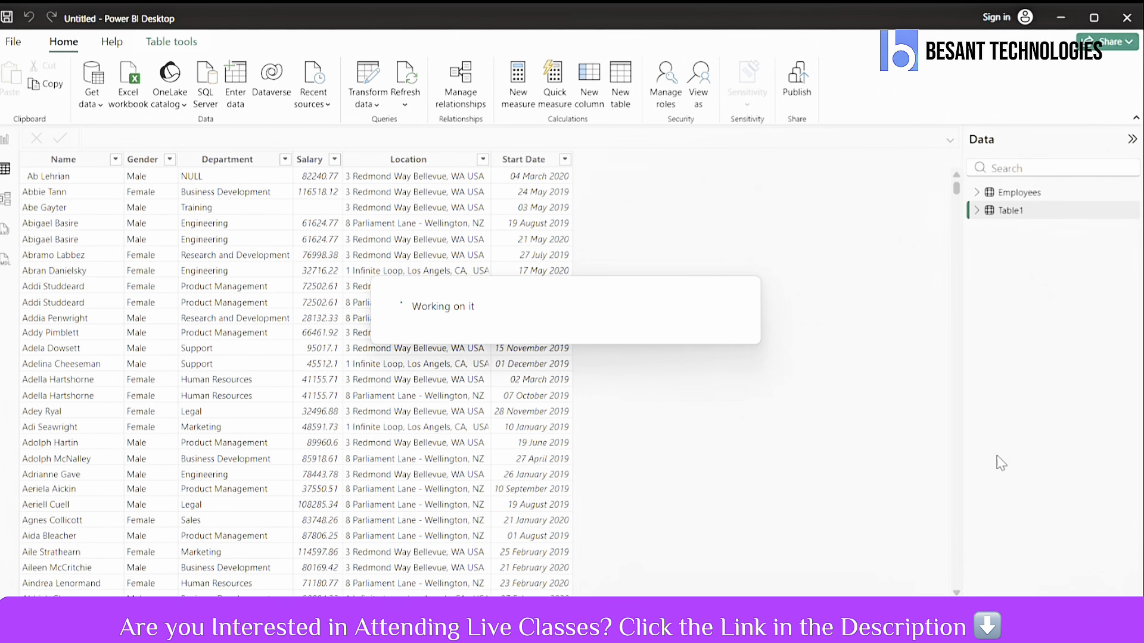
# Step: Rename the Employees table as SQL Server database
pyautogui.click(1004, 194)
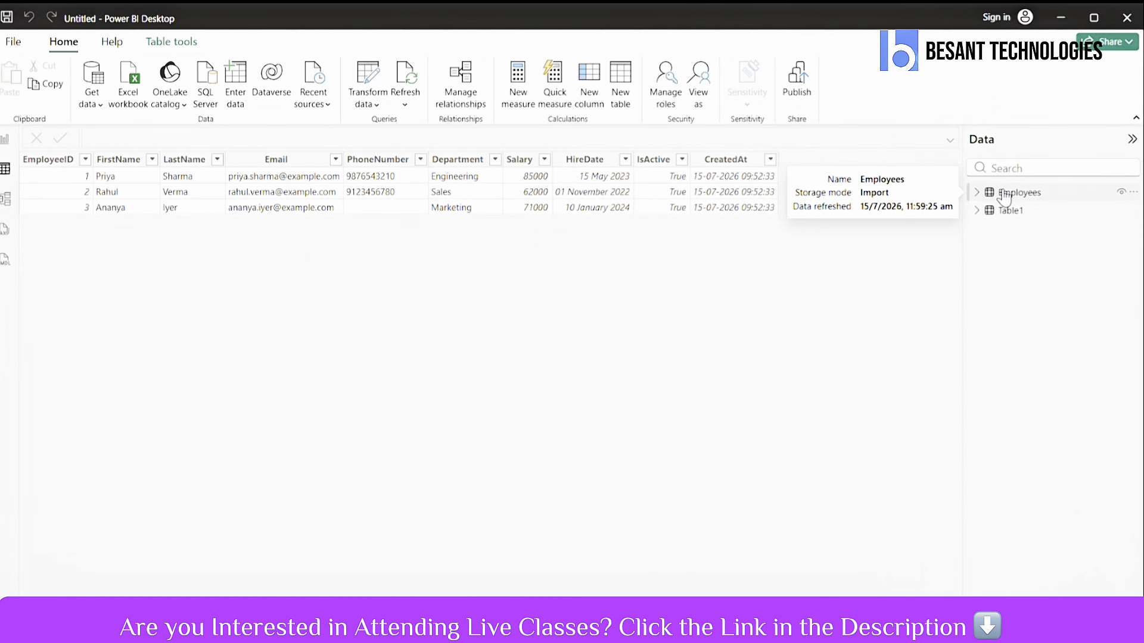
pyautogui.doubleClick(1005, 194)
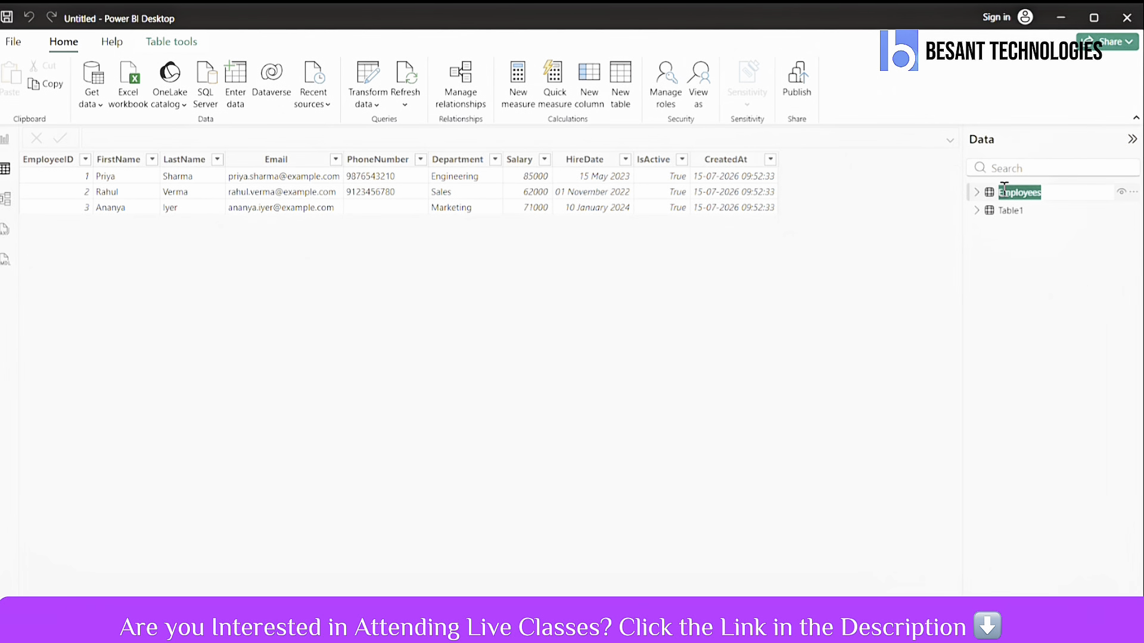
pyautogui.write('SQL Server  database')
pyautogui.press('Return')
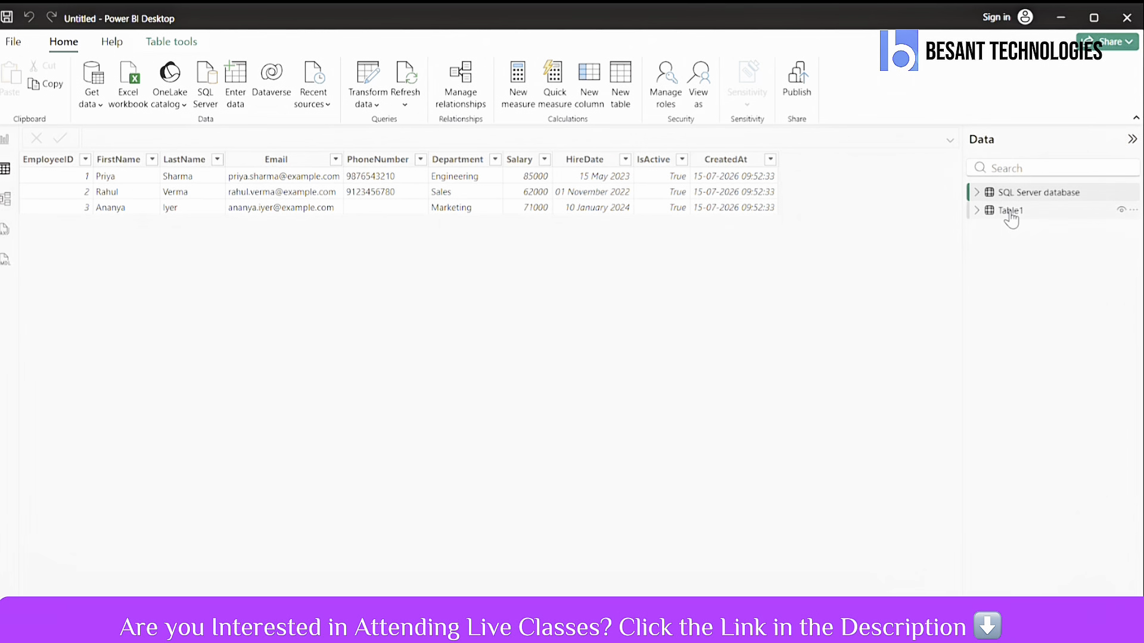
# Step: Rename Table1 as Excel Workbook
pyautogui.moveTo(1011, 219)
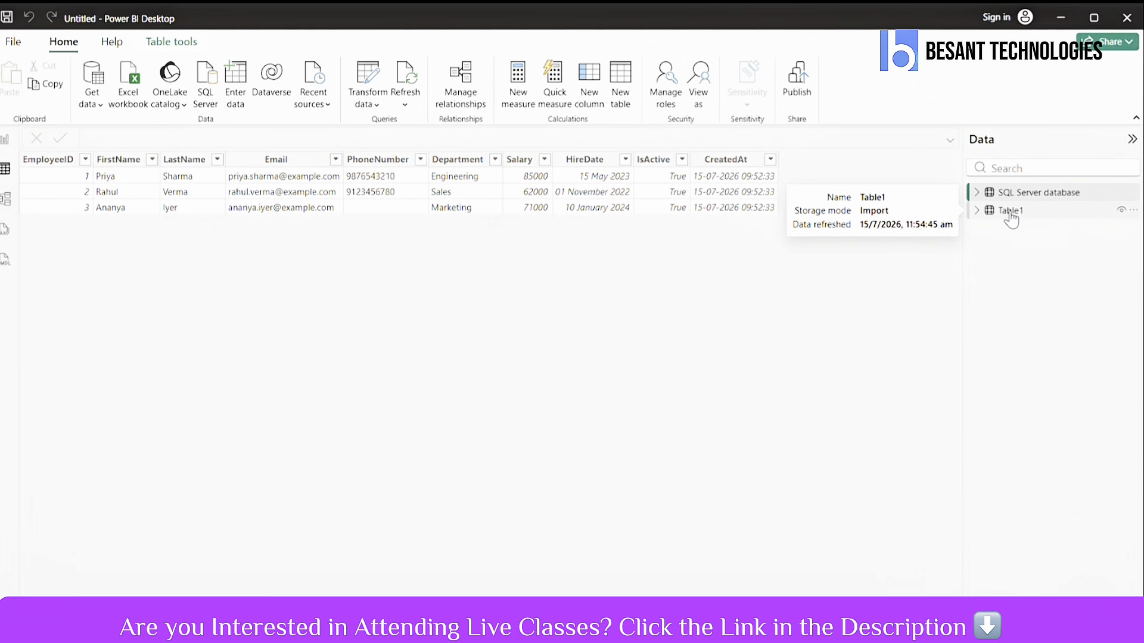
pyautogui.doubleClick(1011, 212)
pyautogui.write('E')
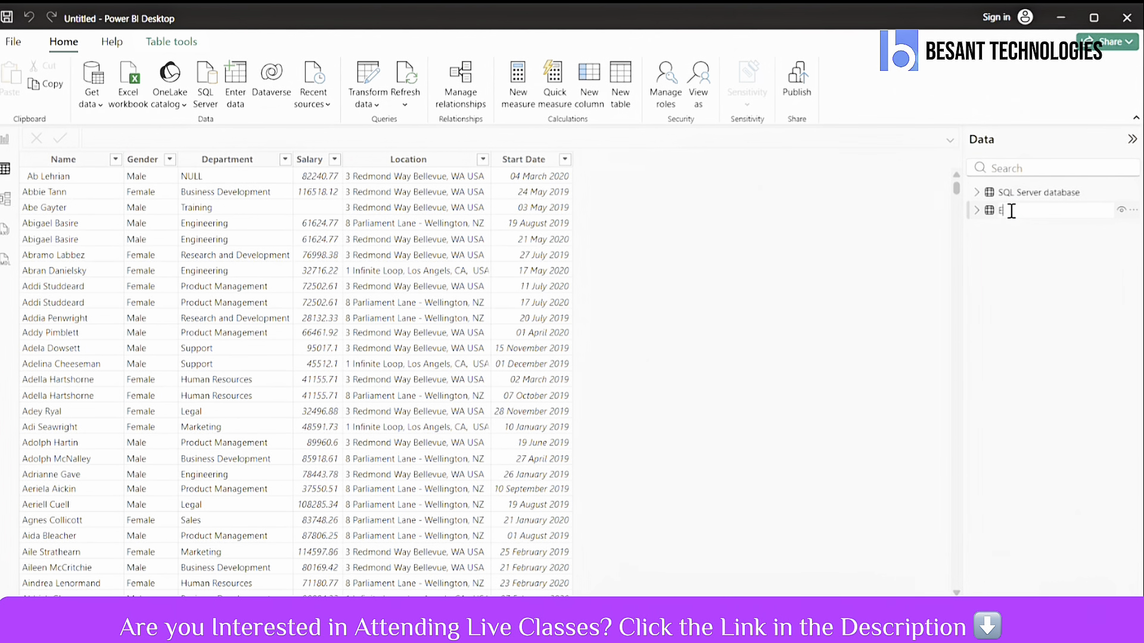
pyautogui.write('xcel Workbook')
pyautogui.press('Return')
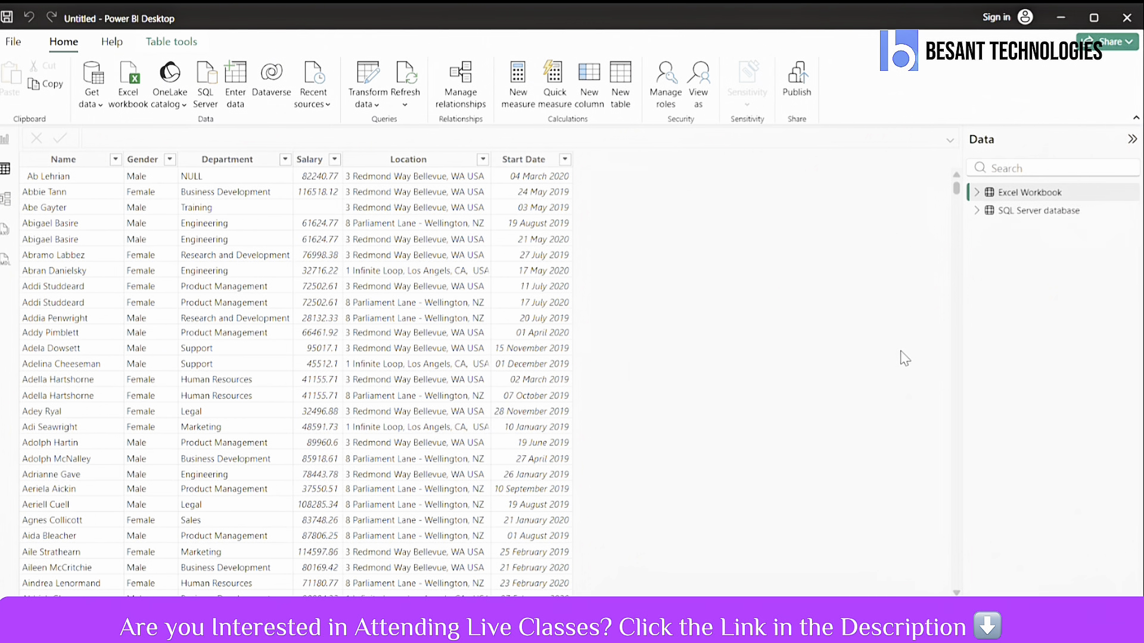
# Step: Check the data source topics listed in the Word document, and return to Power BI Desktop
pyautogui.hotkey('alt', 'Tab')
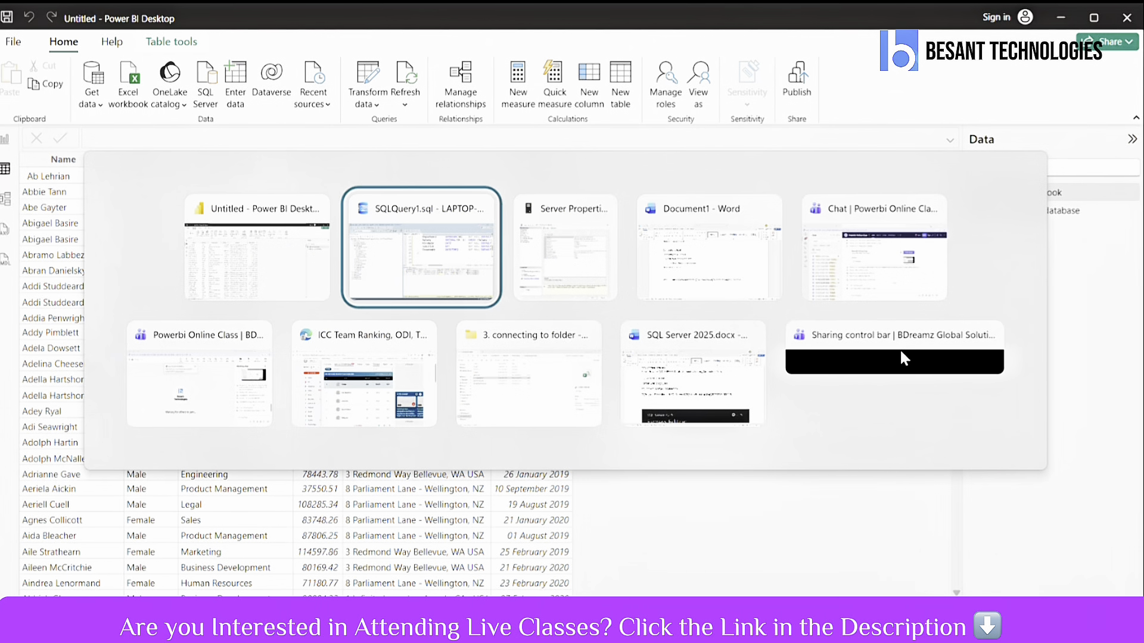
pyautogui.hotkey('alt', 'Tab')
pyautogui.hotkey('alt', 'Tab')
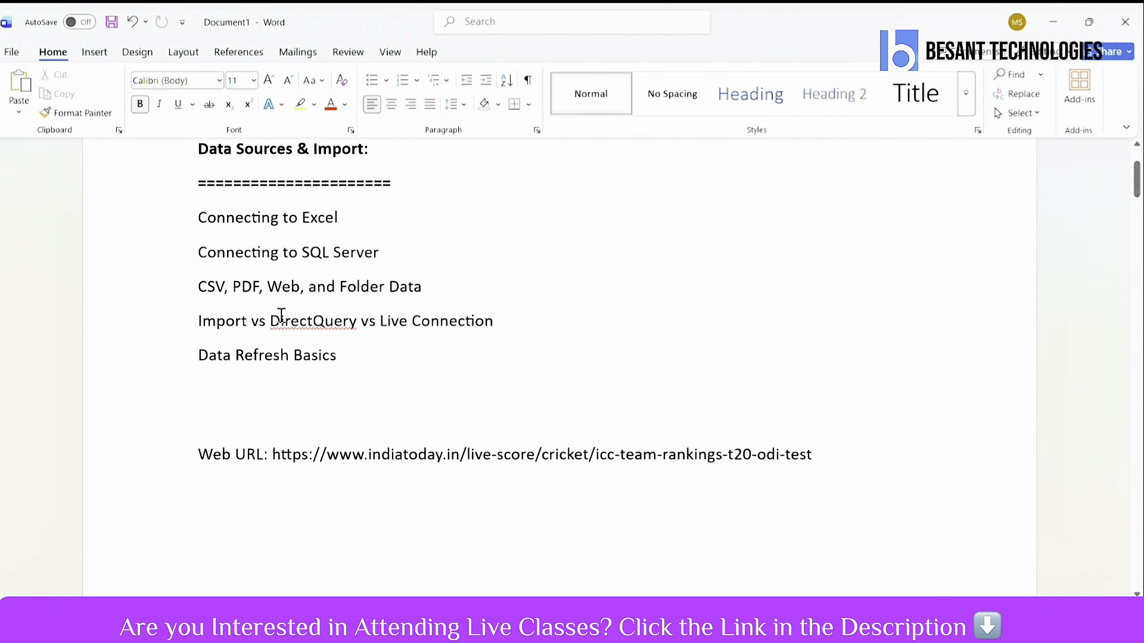
pyautogui.hotkey('alt', 'Tab')
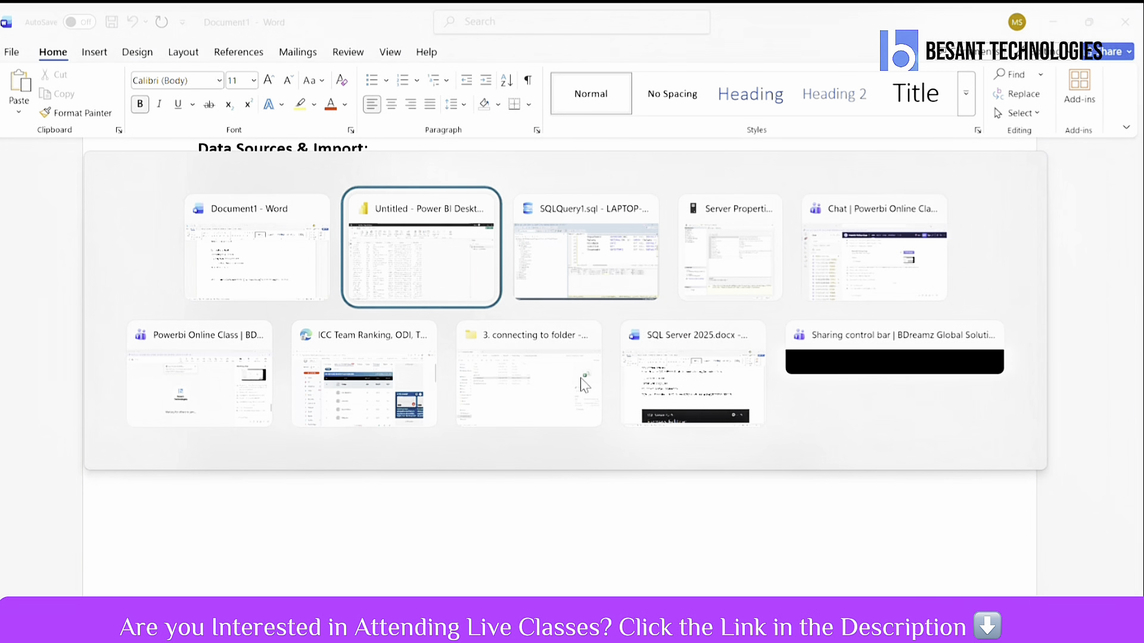
# Step: Start a Text/CSV import and choose project-new.csv from the "3. connecting to folder" folder as the source file
pyautogui.click(94, 106)
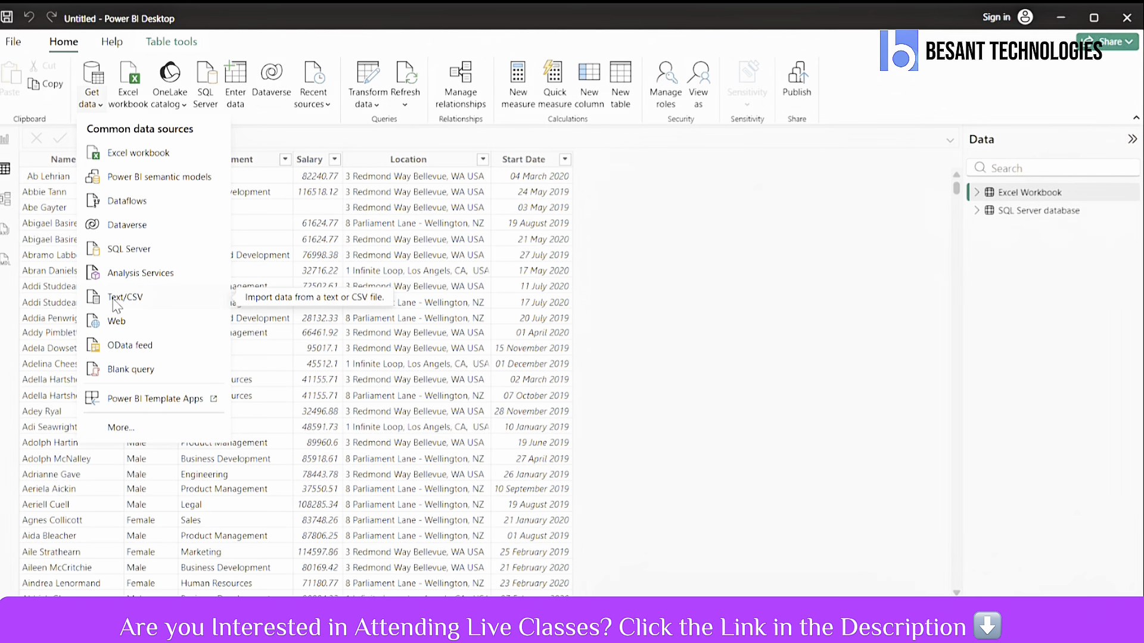
pyautogui.click(116, 301)
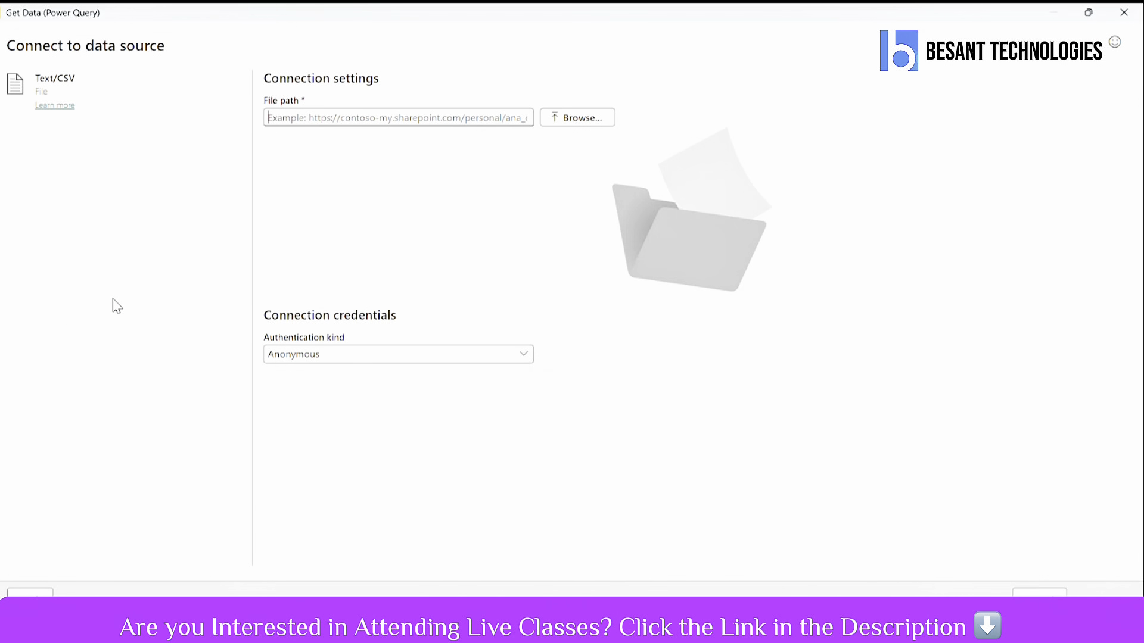
pyautogui.click(589, 118)
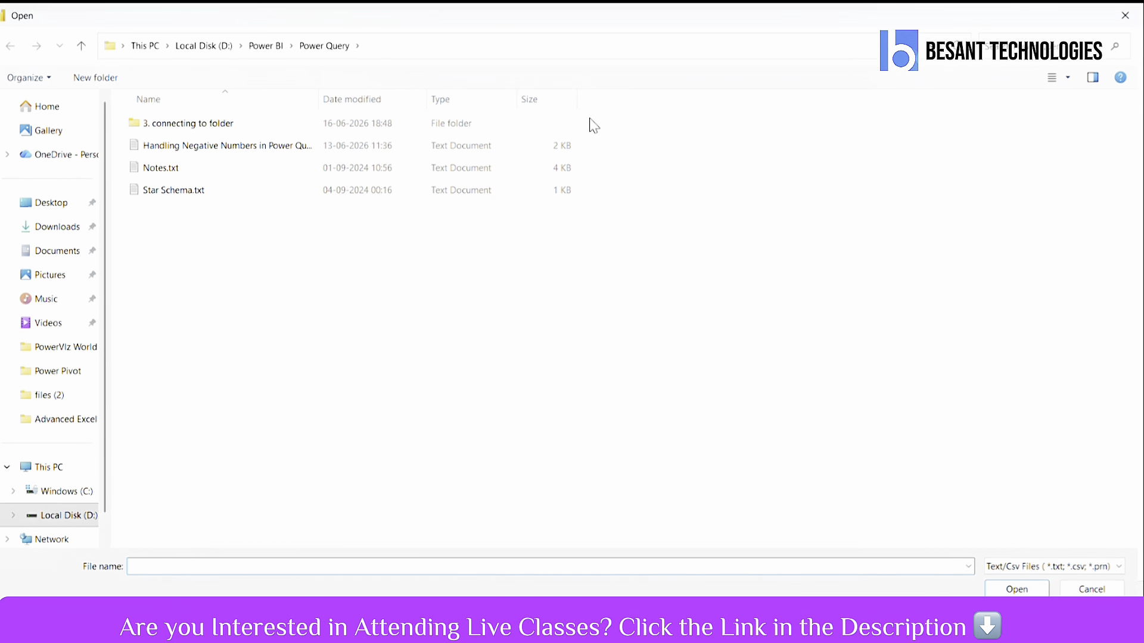
pyautogui.doubleClick(174, 124)
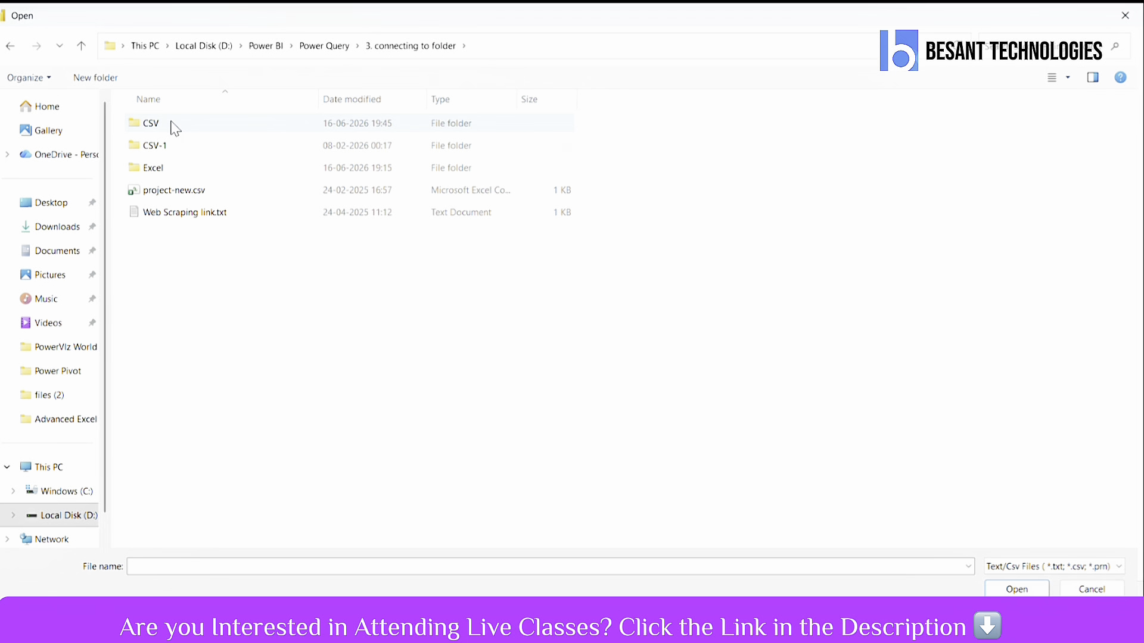
pyautogui.click(192, 192)
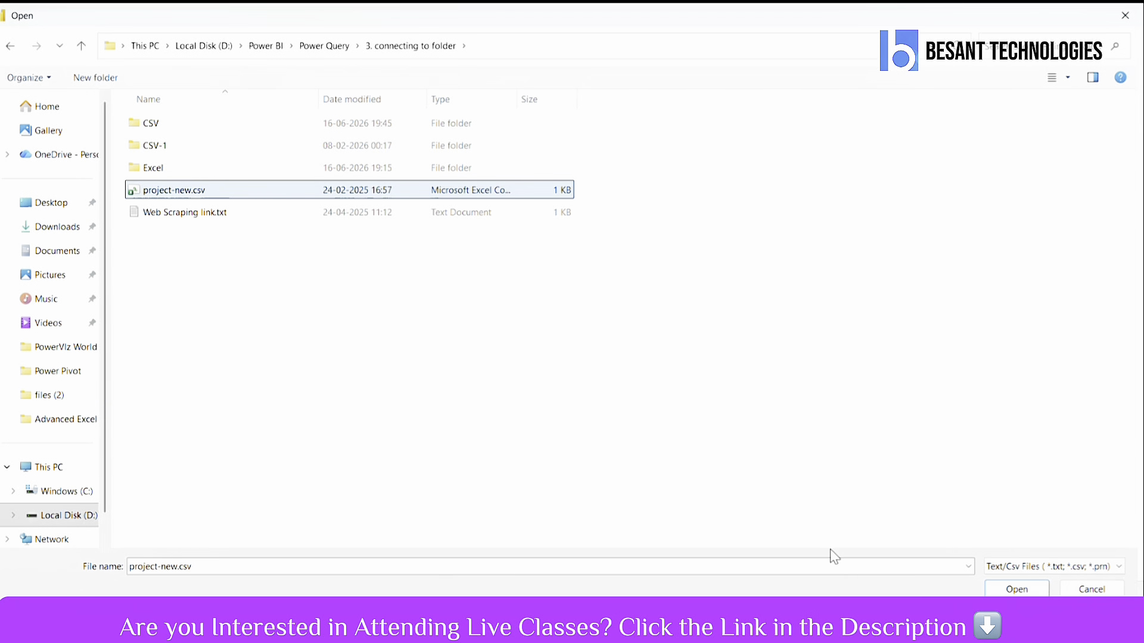
pyautogui.click(997, 586)
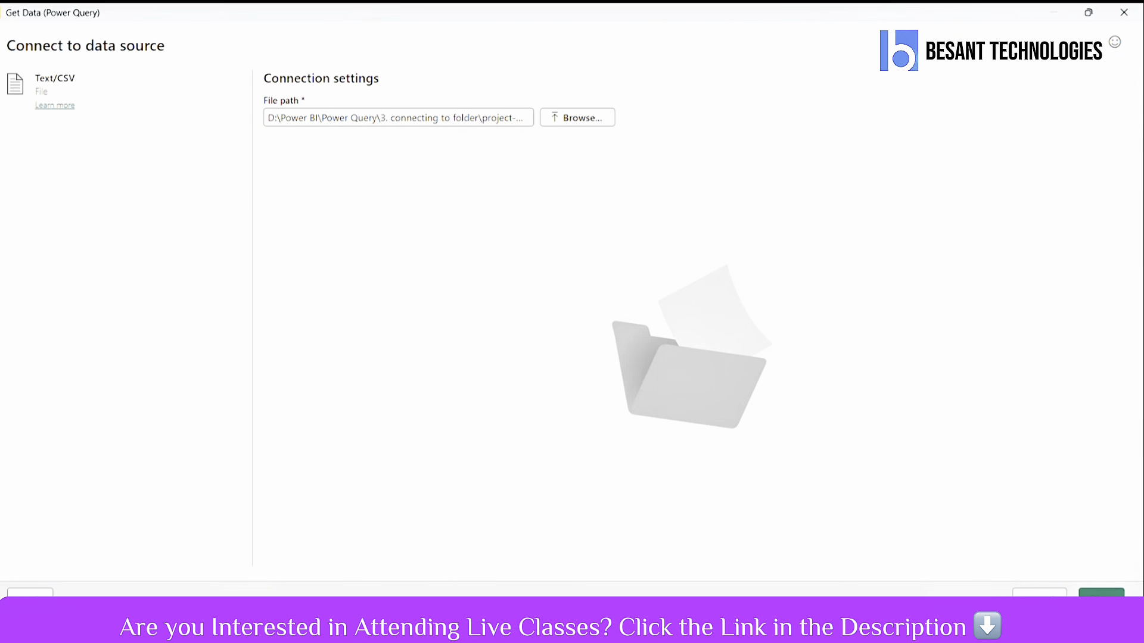
# Step: Connect to the CSV file and load its previewed data directly into the report without transforming it
pyautogui.click(1102, 599)
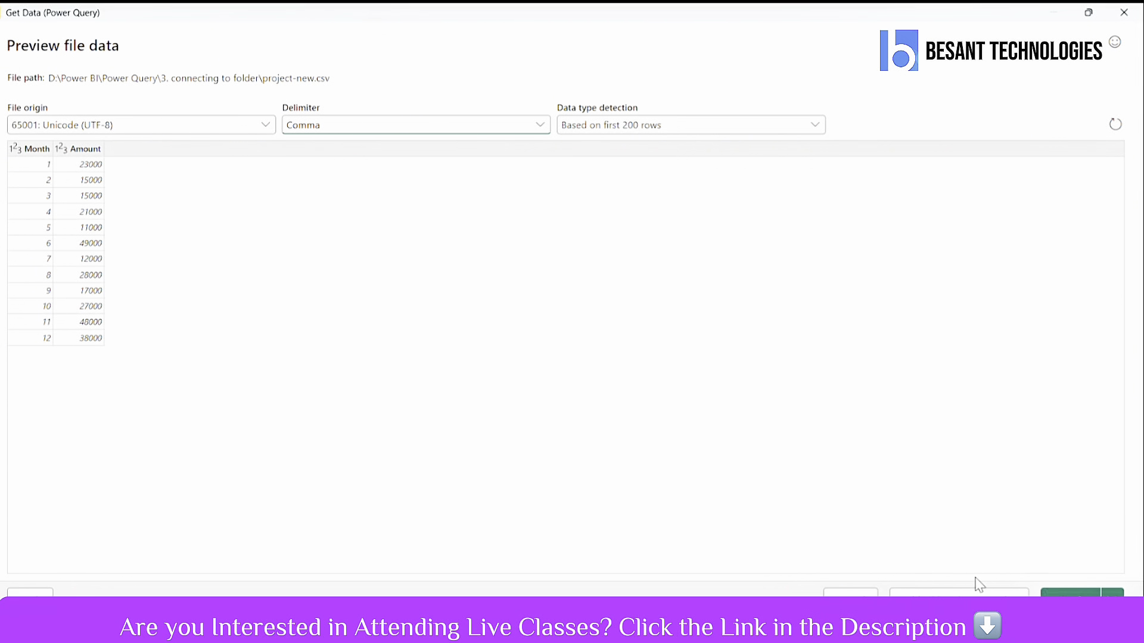
pyautogui.click(1113, 593)
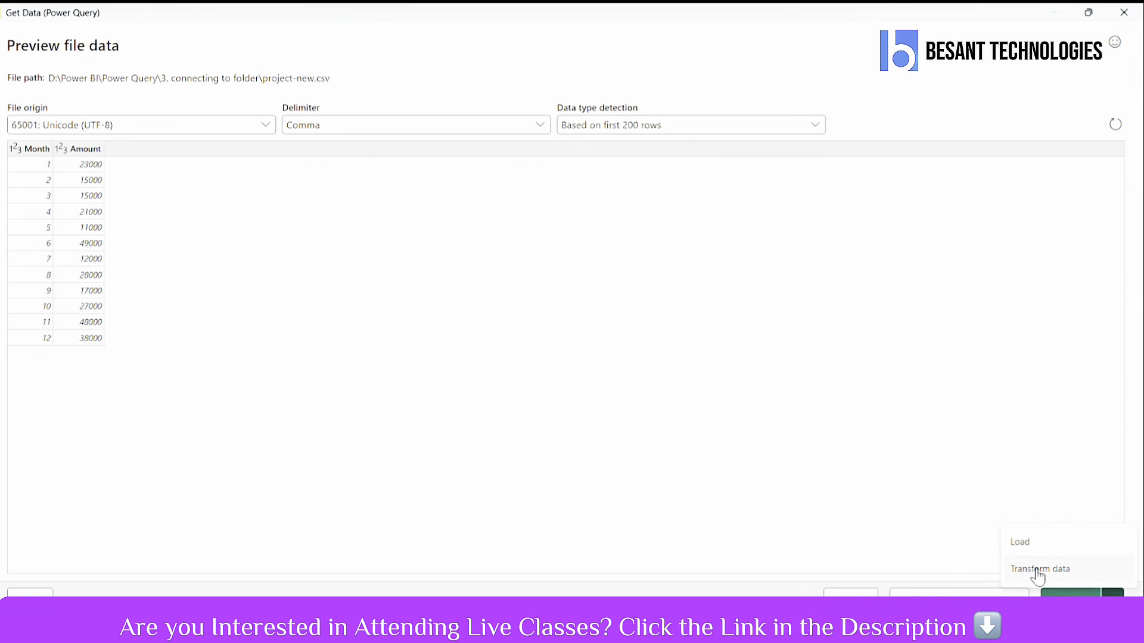
pyautogui.click(1019, 545)
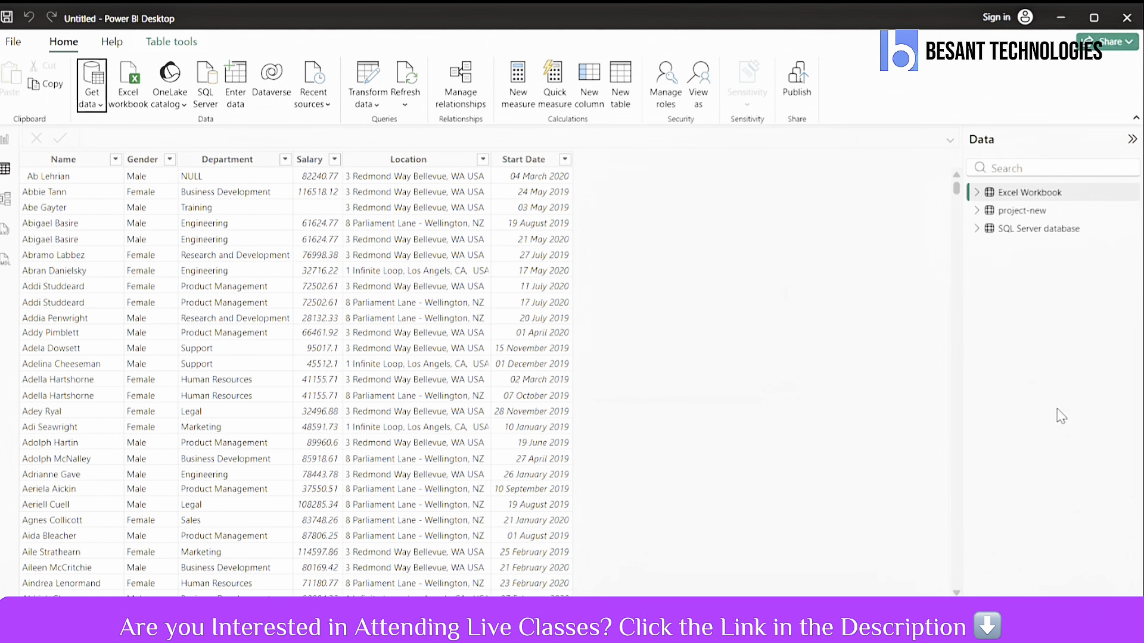
# Step: Rename the project-new table as CSV Document
pyautogui.click(1020, 212)
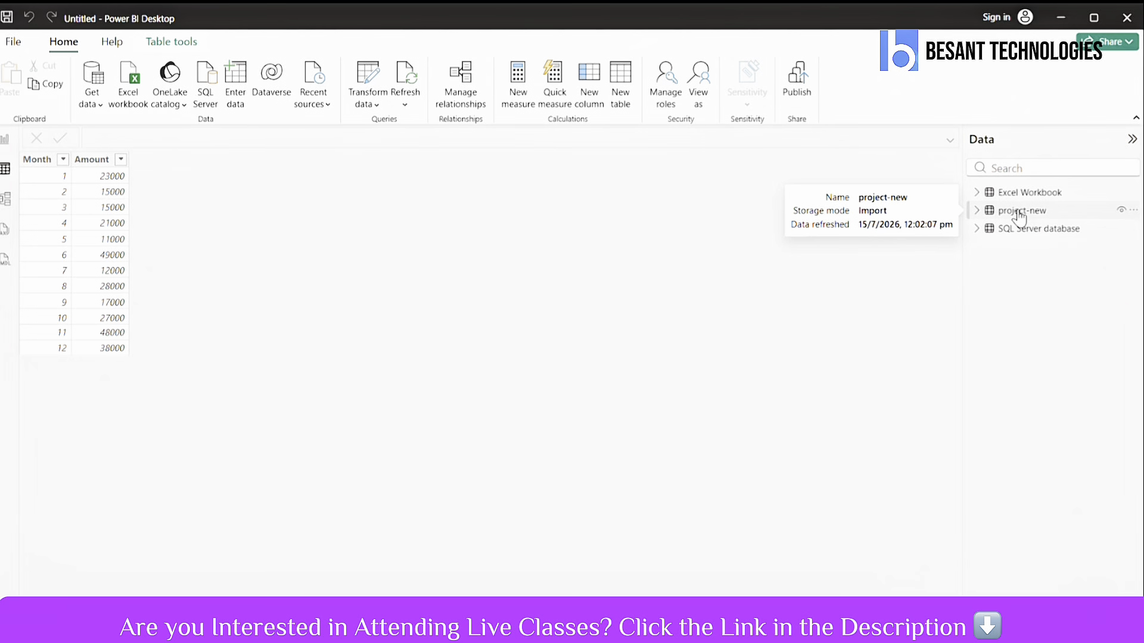
pyautogui.doubleClick(1020, 212)
pyautogui.write('CS')
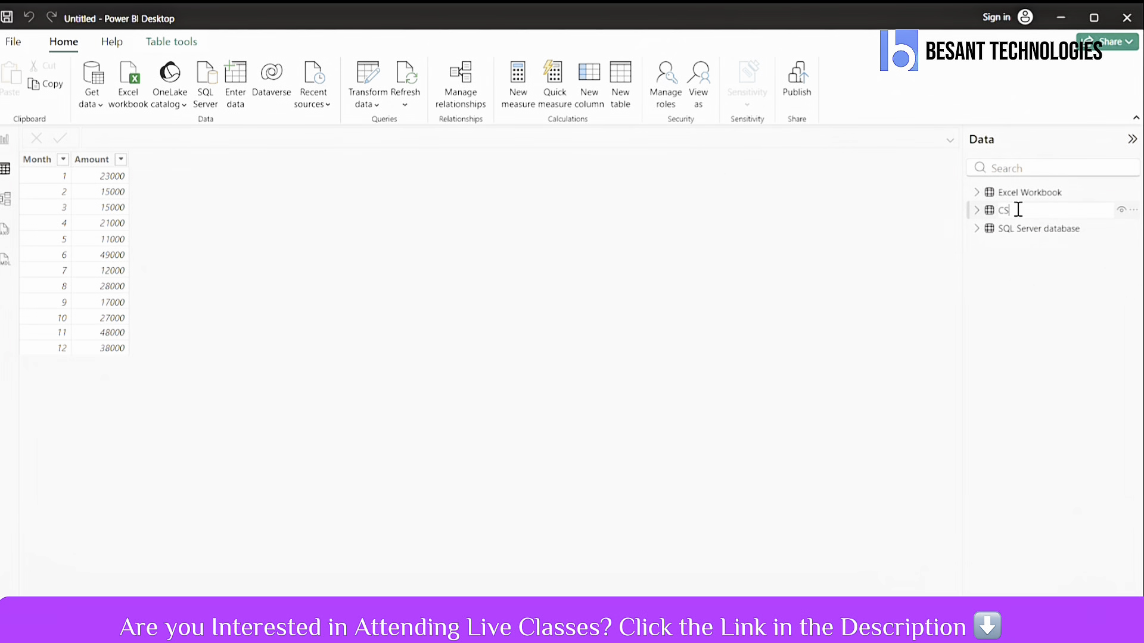
pyautogui.write('V Document')
pyautogui.press('Return')
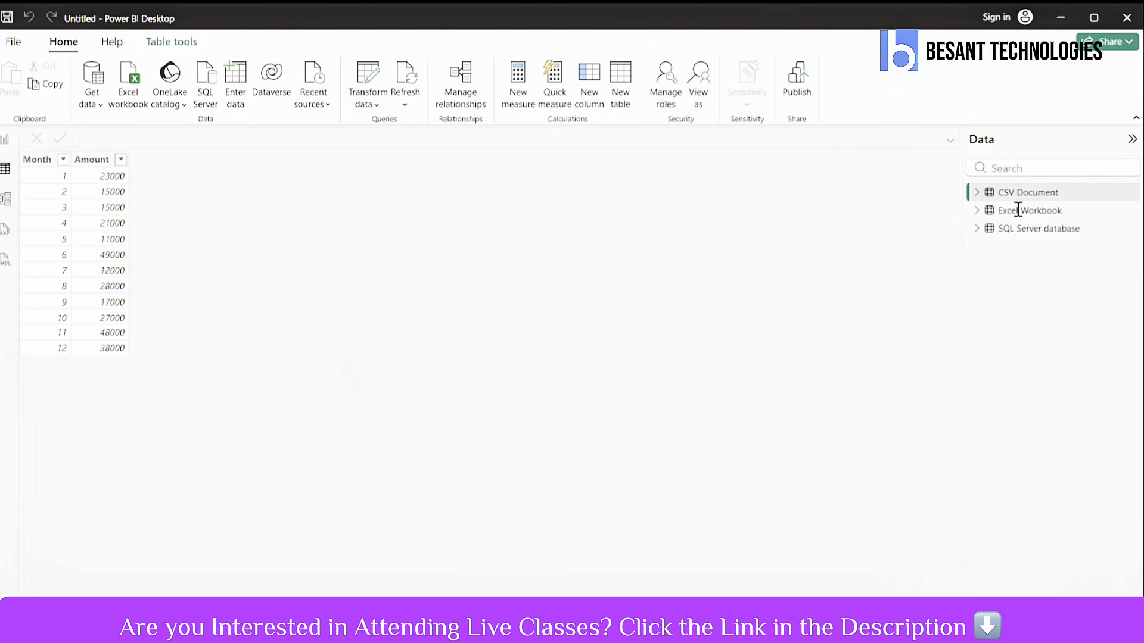
# Step: Check the topic list in Word, return to Power BI Desktop, and start a PDF data connection, dismissing the sign-in request
pyautogui.hotkey('alt', 'Tab')
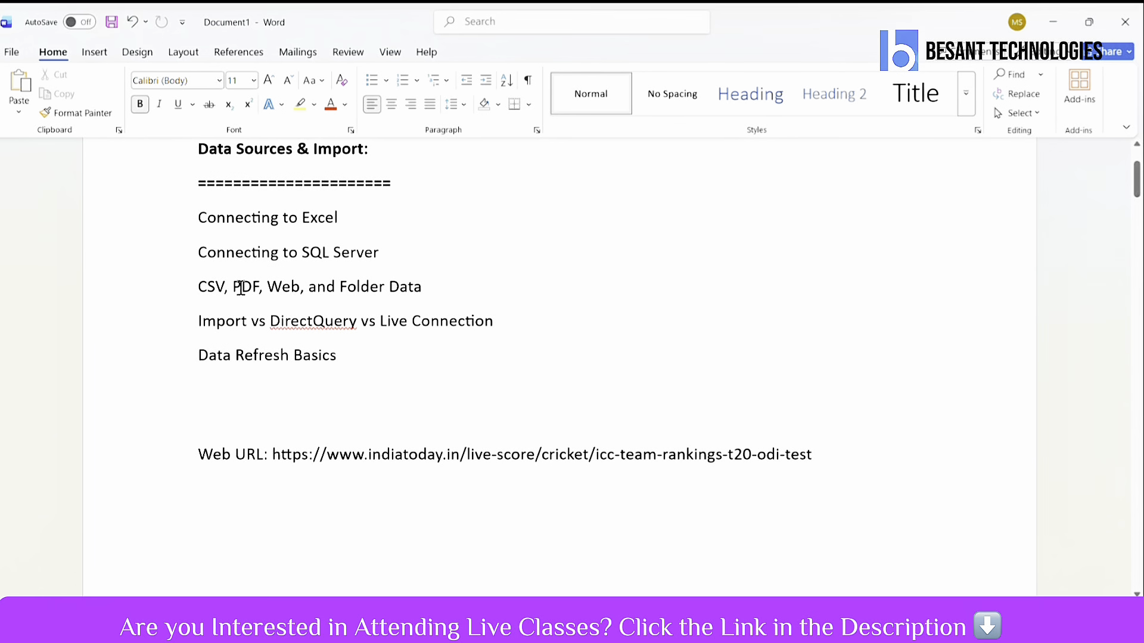
pyautogui.hotkey('alt', 'Tab')
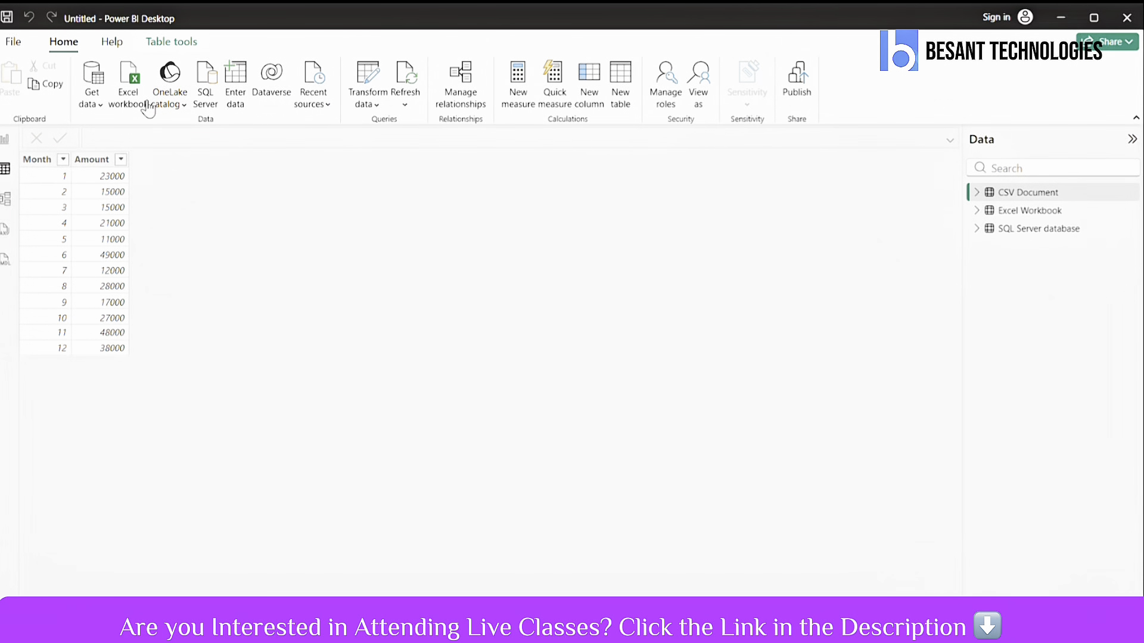
pyautogui.click(98, 108)
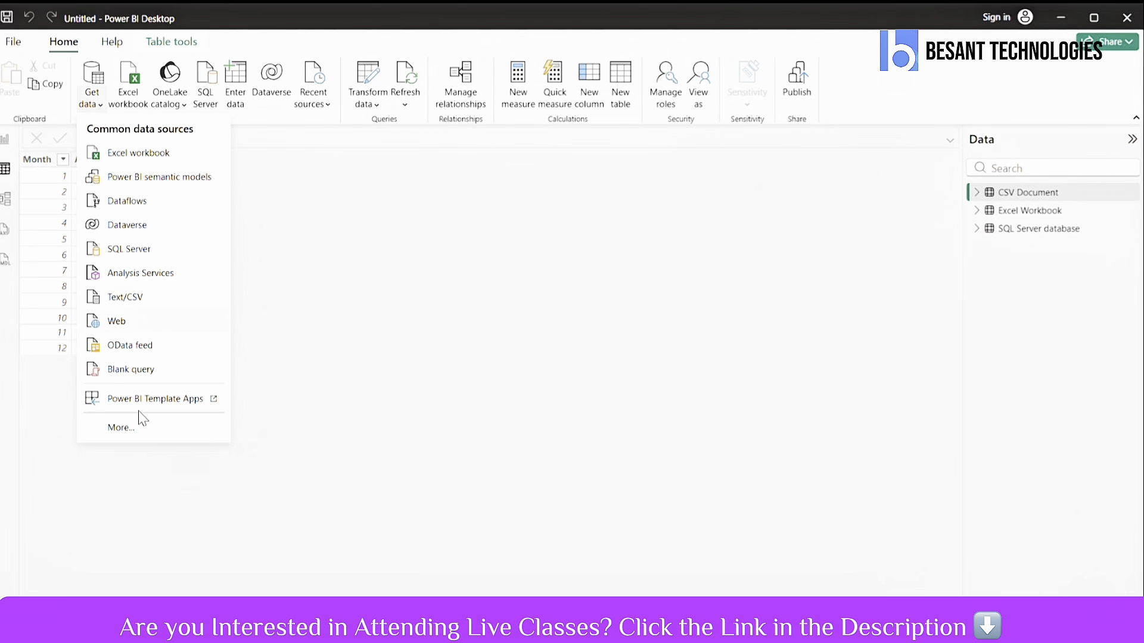
pyautogui.click(115, 423)
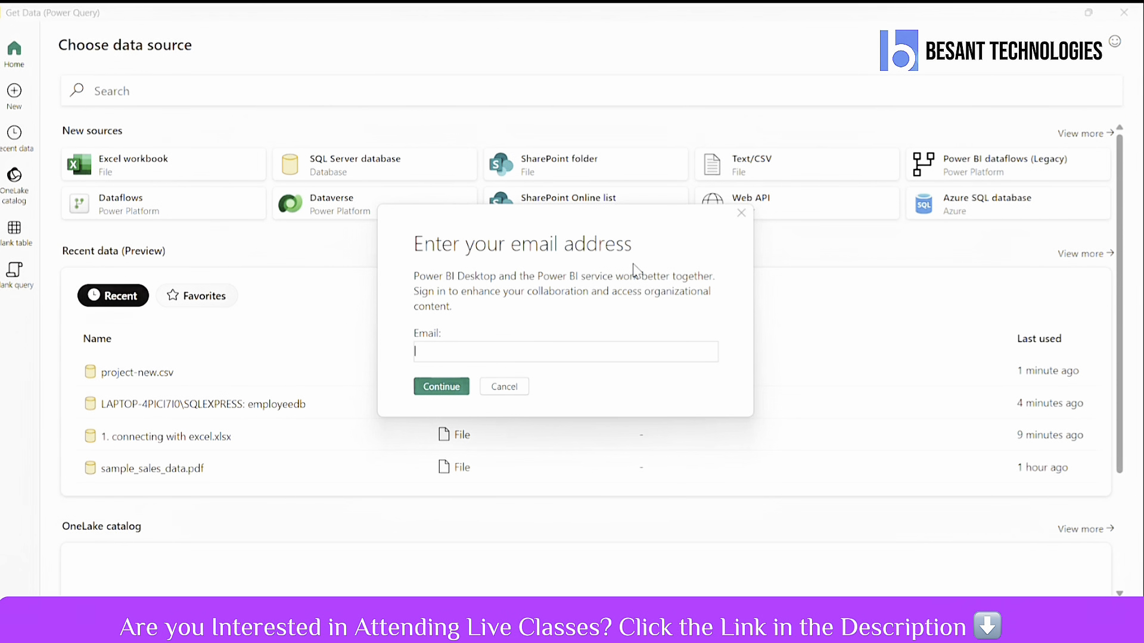
pyautogui.click(743, 214)
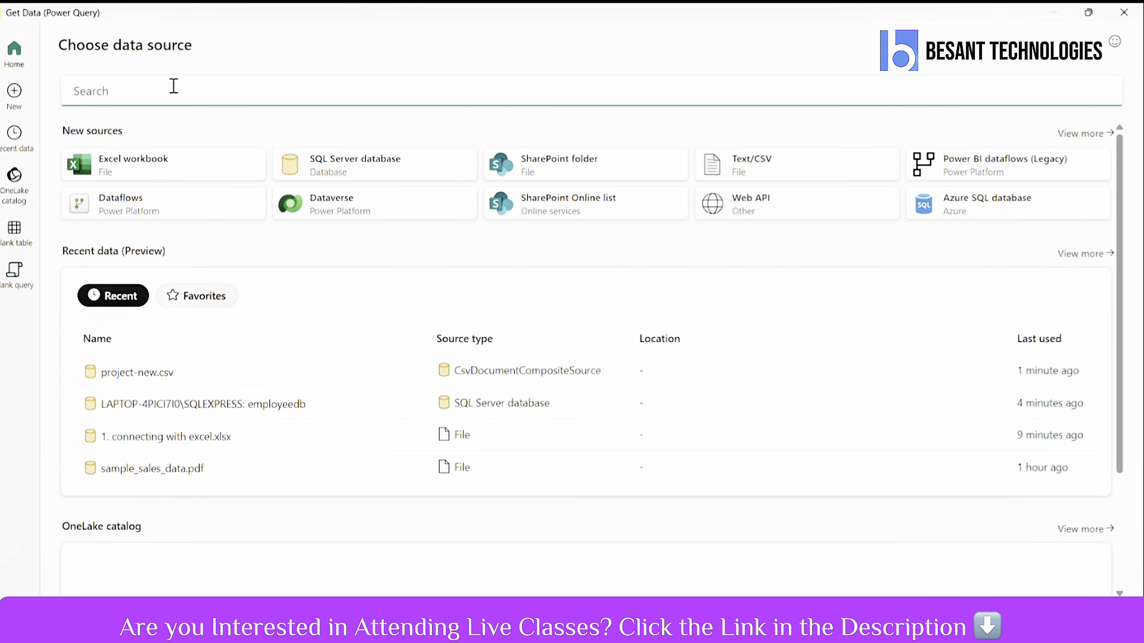
pyautogui.write('pdf')
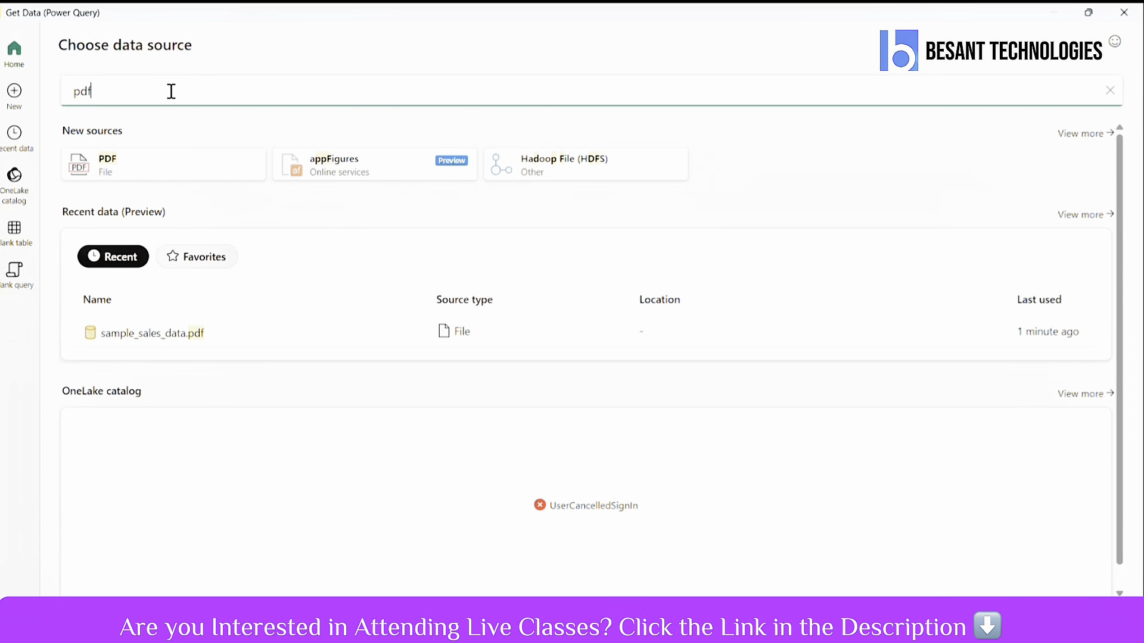
pyautogui.click(124, 172)
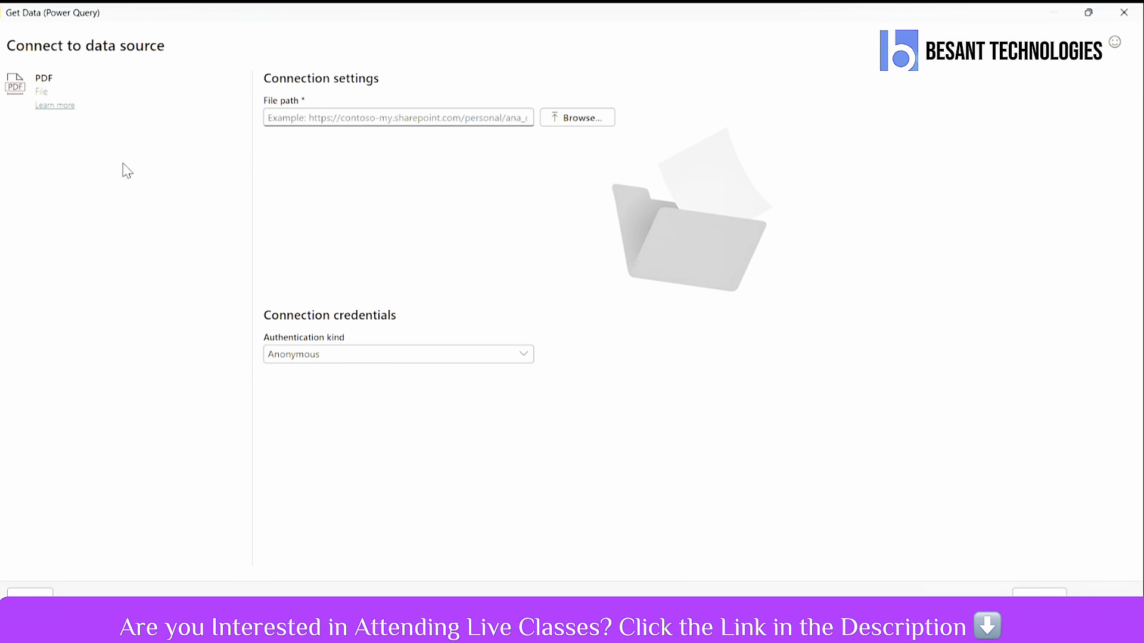
# Step: Choose sample_sales_data.pdf from the Power Query folder inside D:\Power BI as the PDF source and connect to it
pyautogui.click(571, 119)
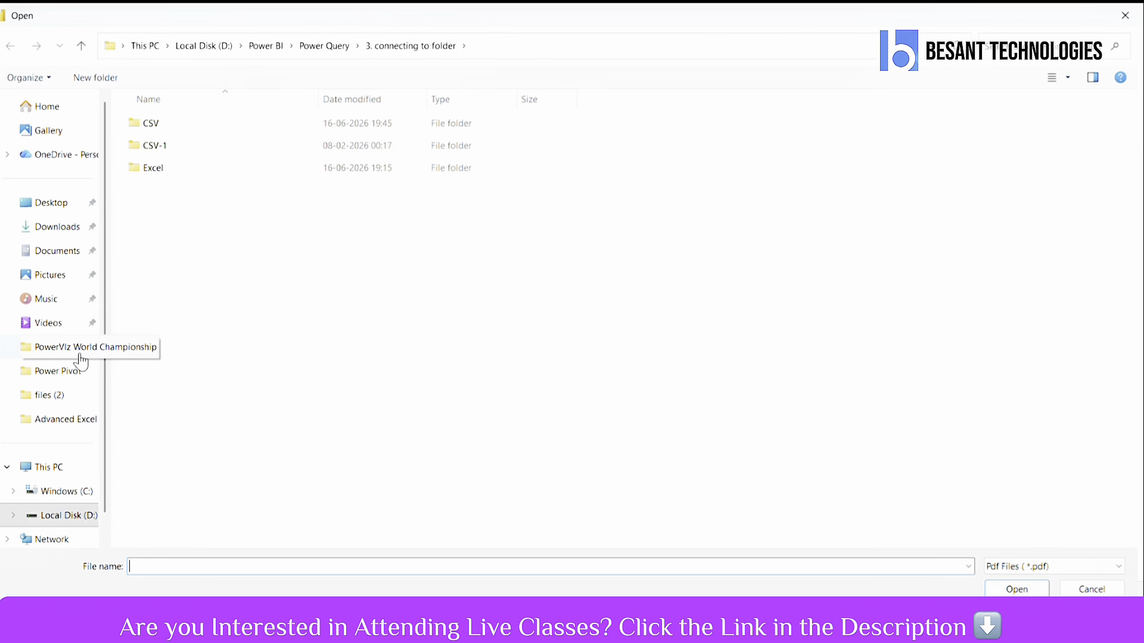
pyautogui.click(72, 371)
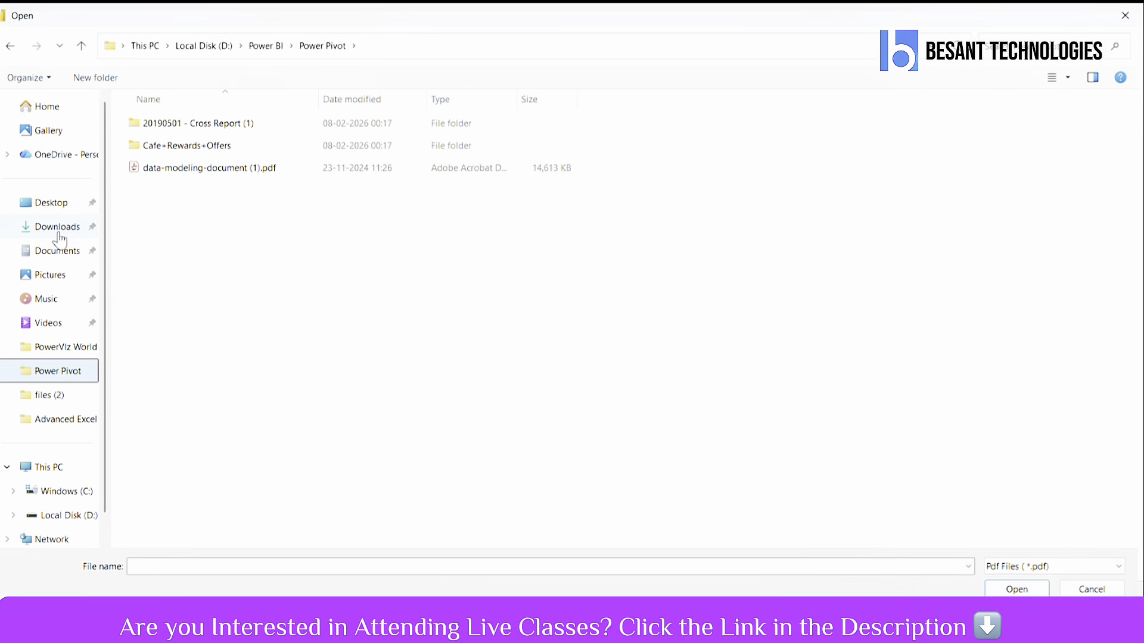
pyautogui.click(59, 348)
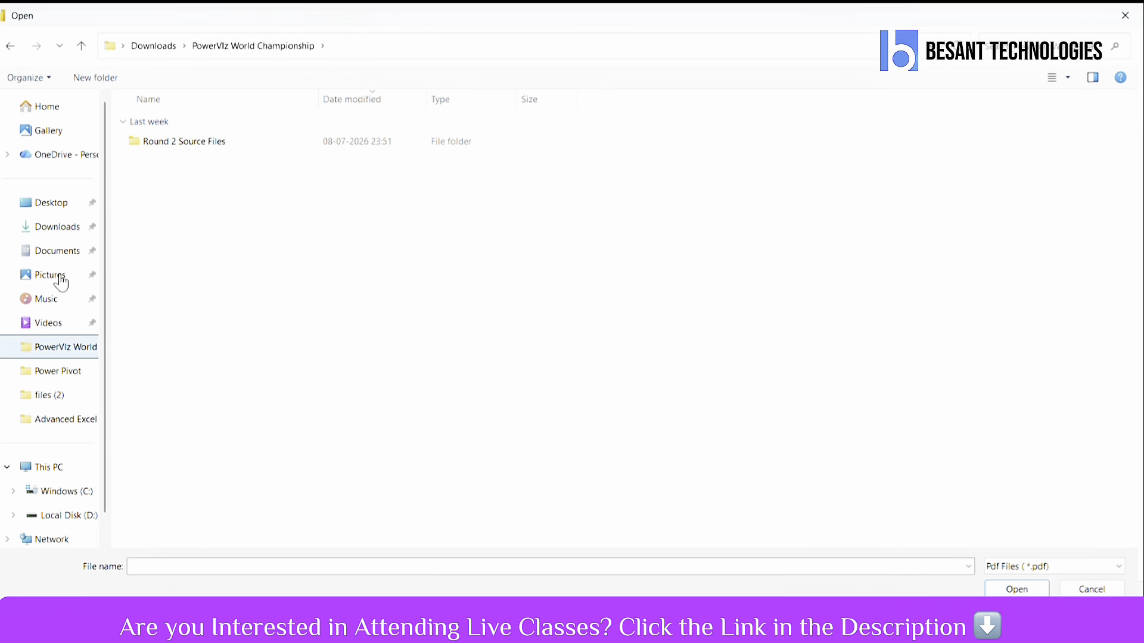
pyautogui.click(59, 231)
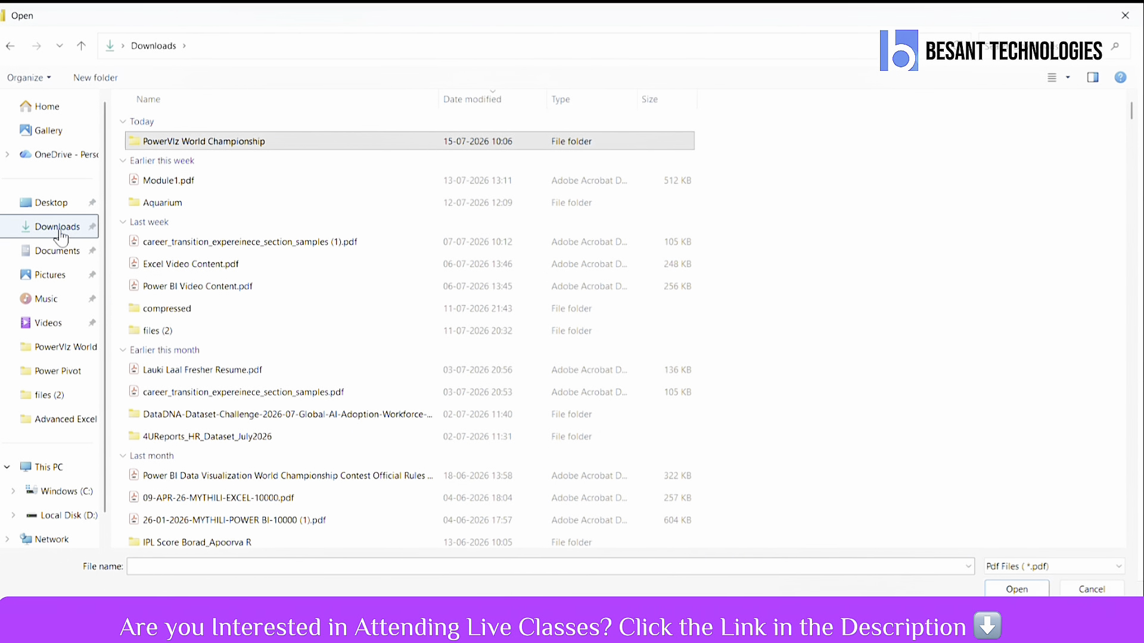
pyautogui.click(180, 143)
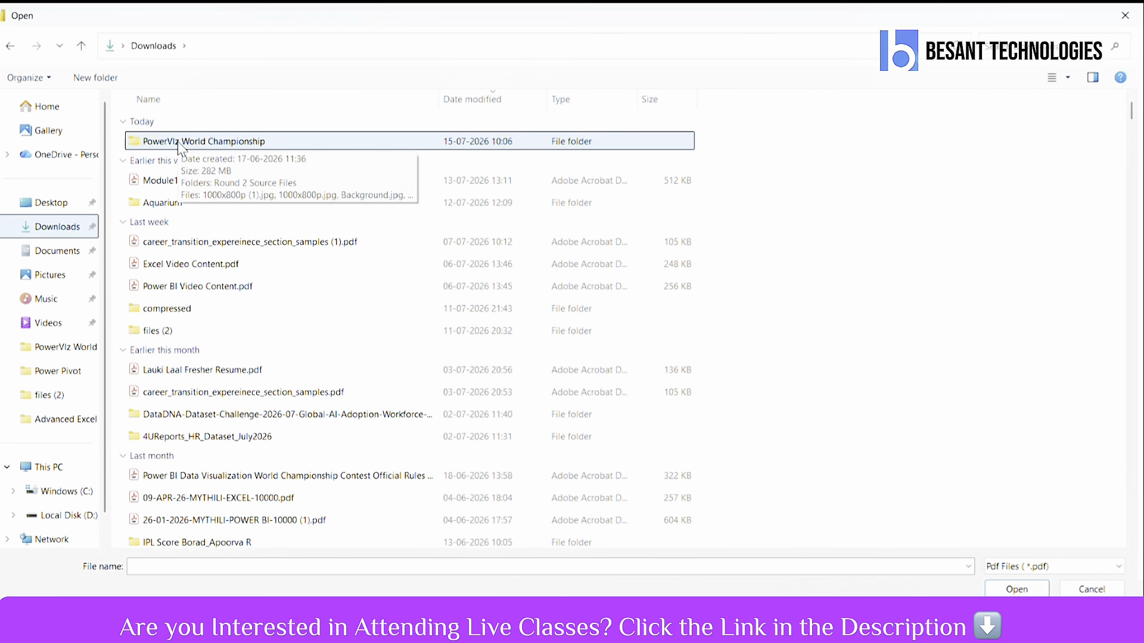
pyautogui.click(58, 372)
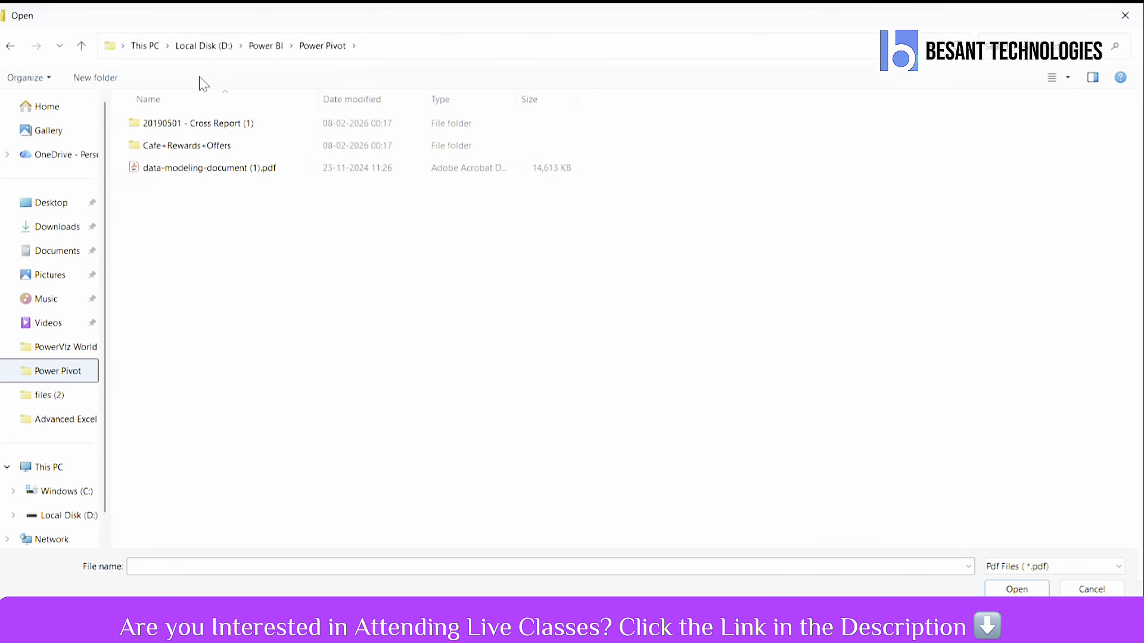
pyautogui.click(267, 48)
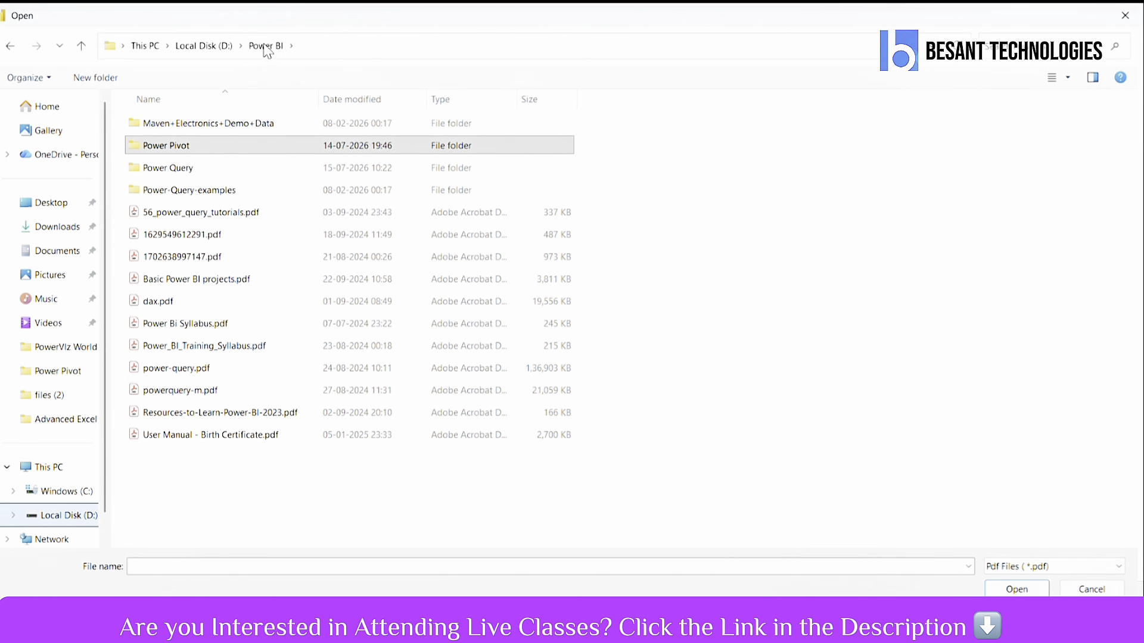
pyautogui.doubleClick(184, 170)
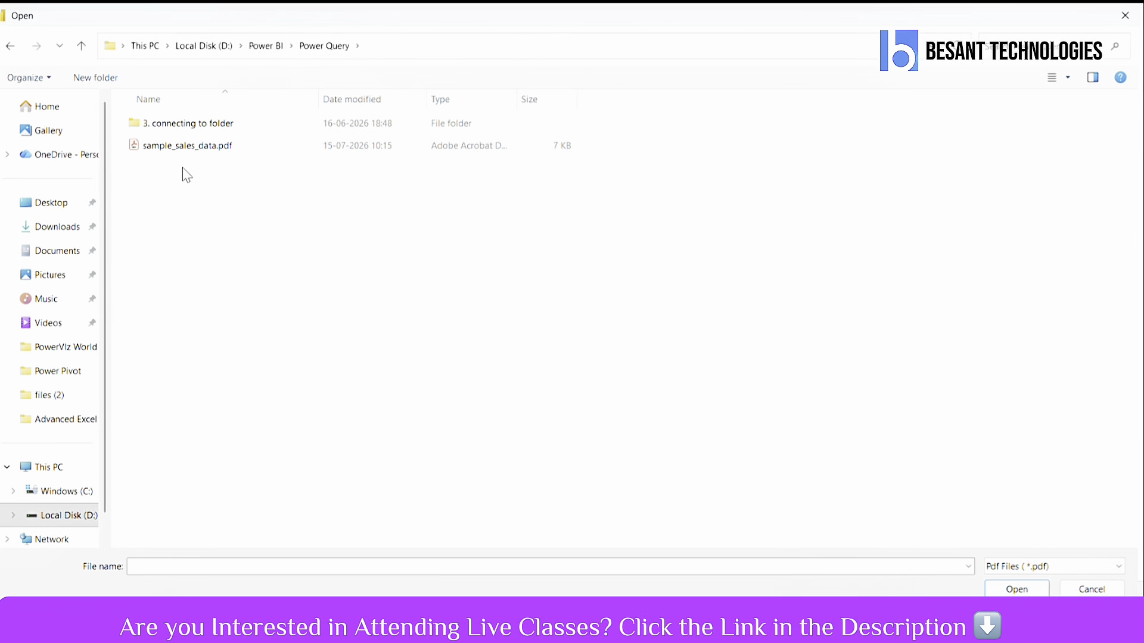
pyautogui.doubleClick(183, 153)
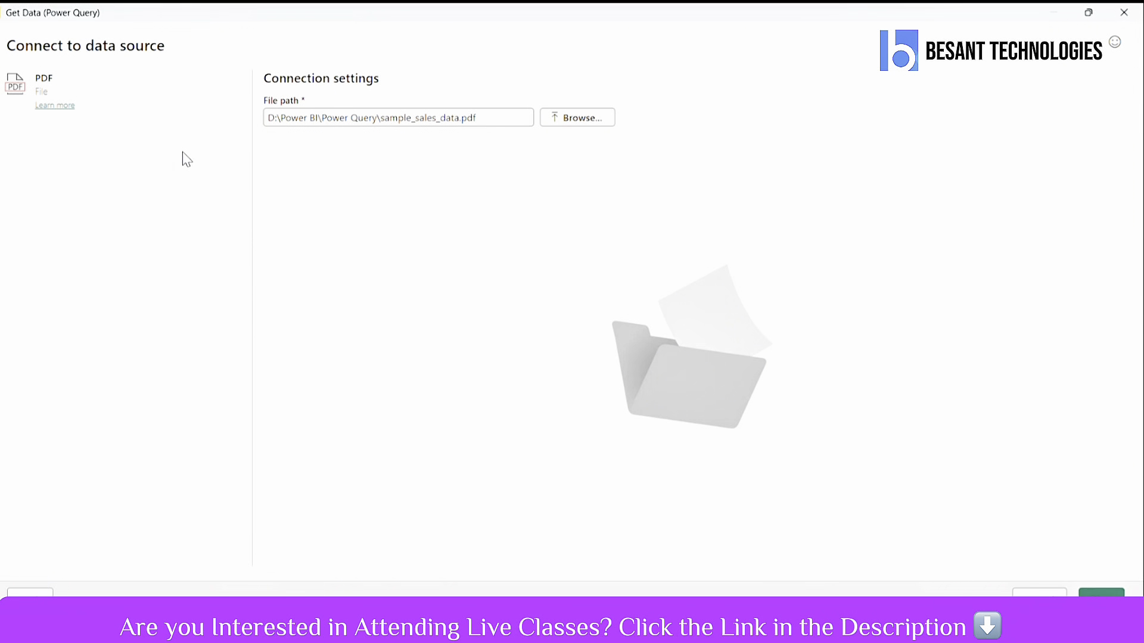
pyautogui.click(1106, 595)
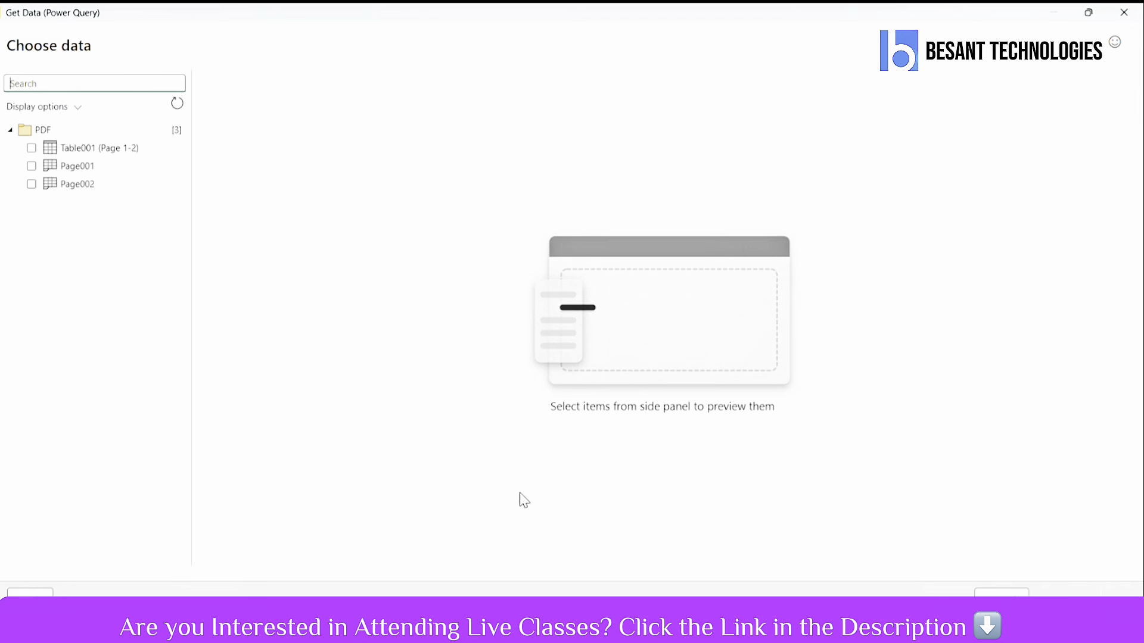
# Step: Preview the PDF's detected table and pages, and load only Table001 (Page 1-2) into the report without transforming it
pyautogui.click(94, 155)
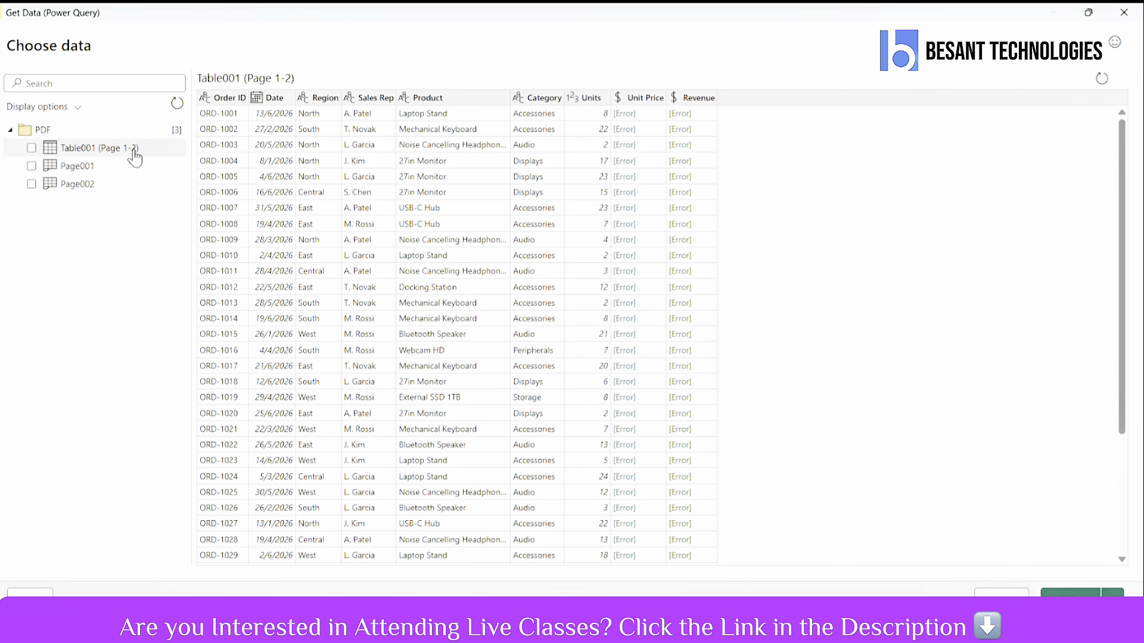
pyautogui.click(88, 169)
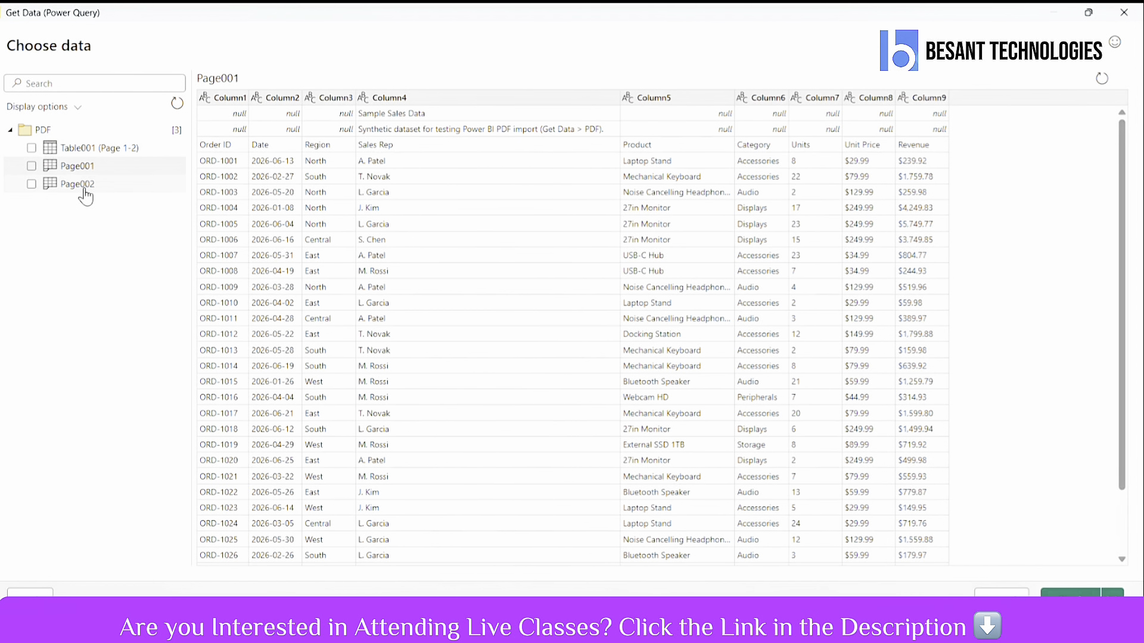
pyautogui.click(86, 185)
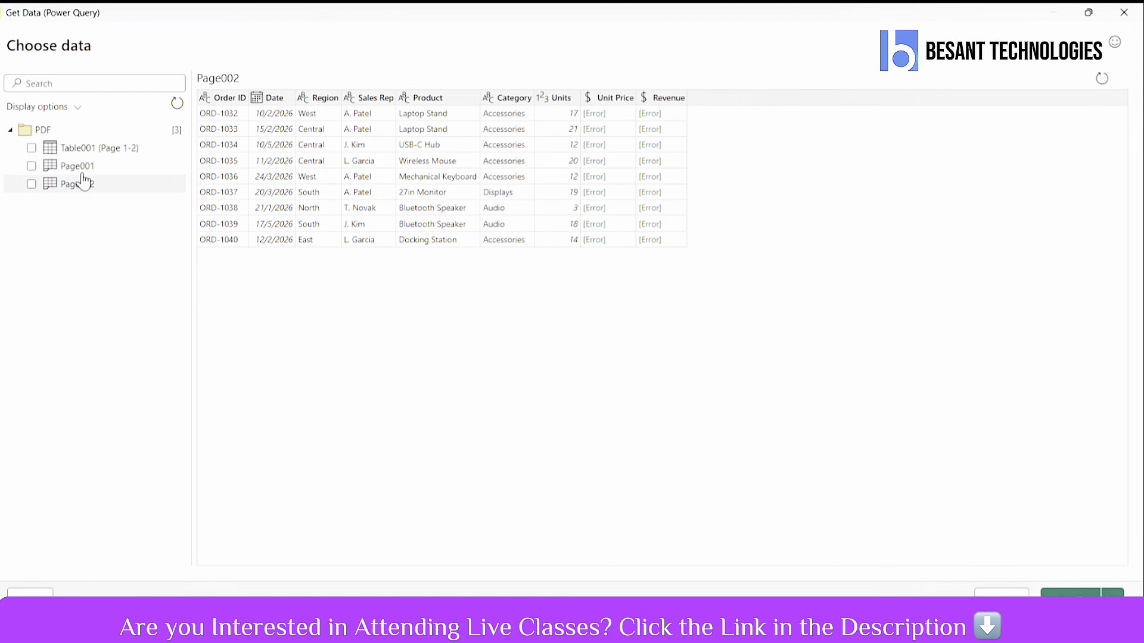
pyautogui.click(82, 169)
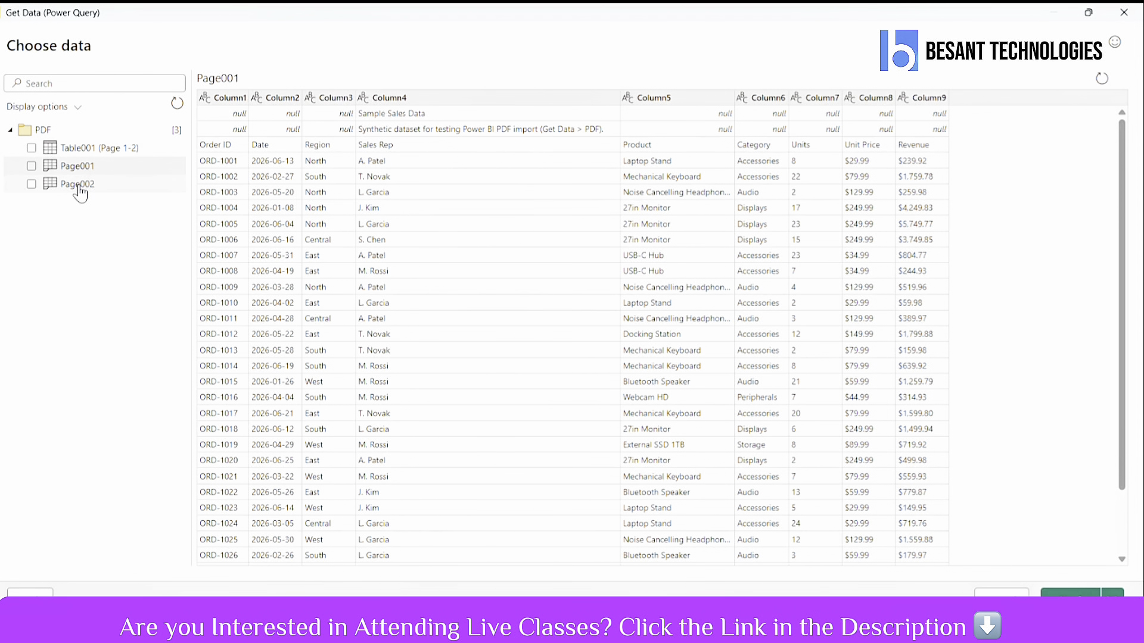
pyautogui.click(63, 152)
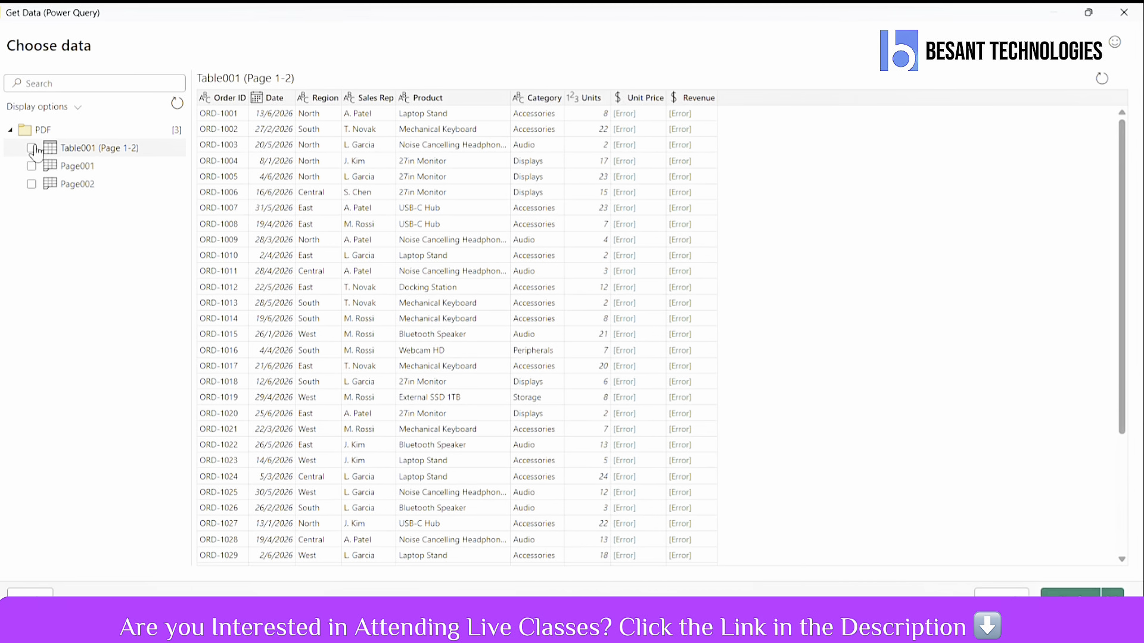
pyautogui.click(32, 148)
pyautogui.click(1112, 593)
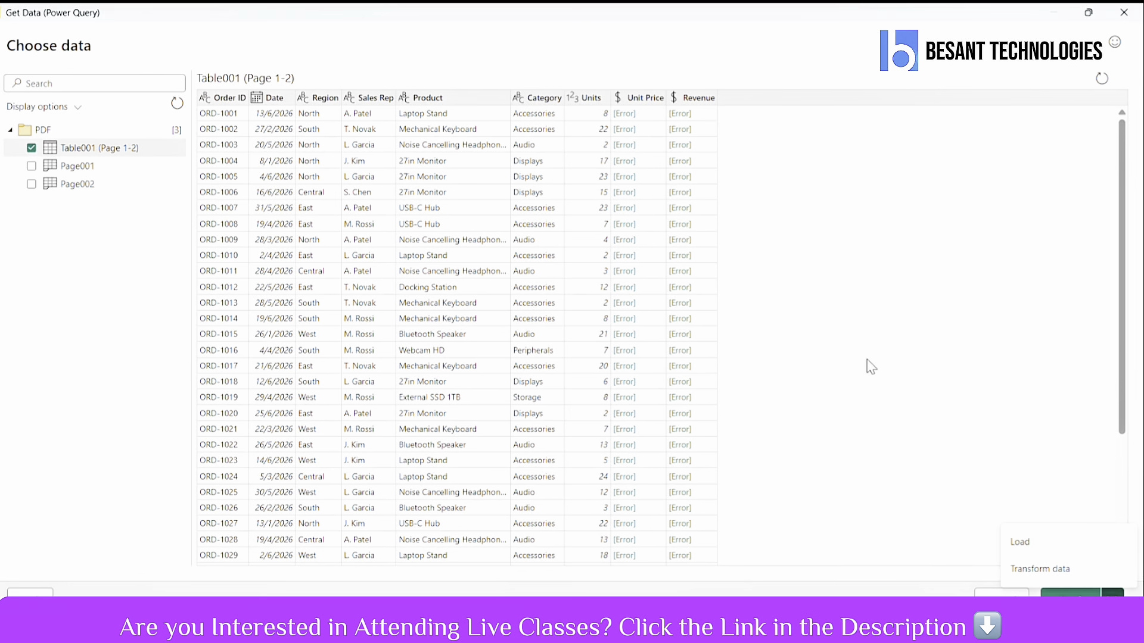
pyautogui.click(1020, 542)
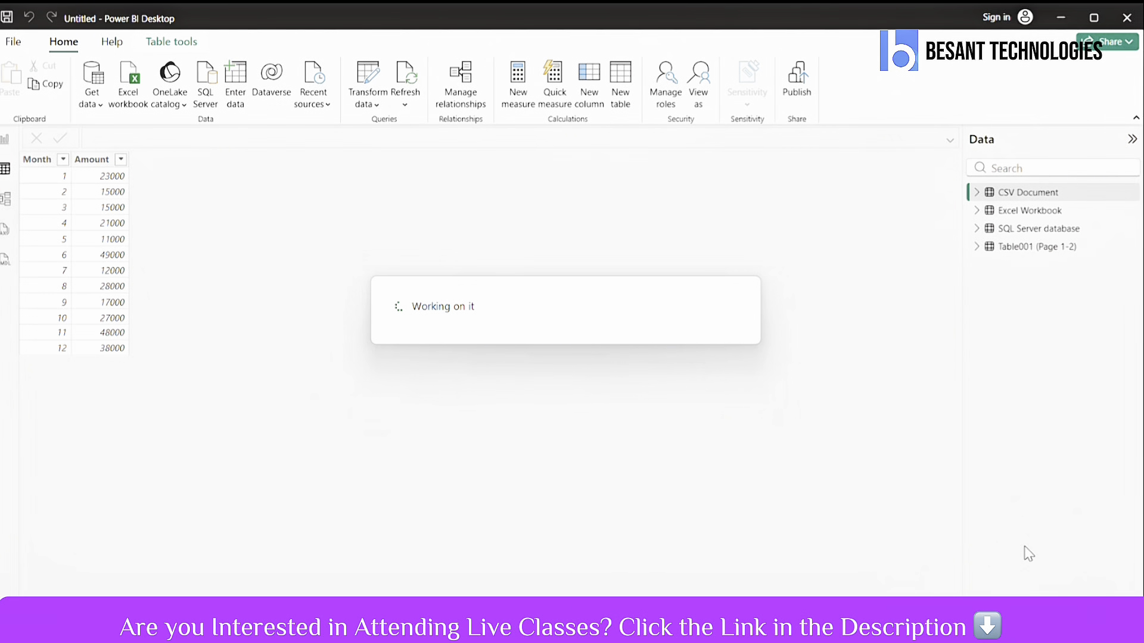
# Step: Display the imported Table001 (Page 1-2) data and rename the table as PDF
pyautogui.click(1038, 250)
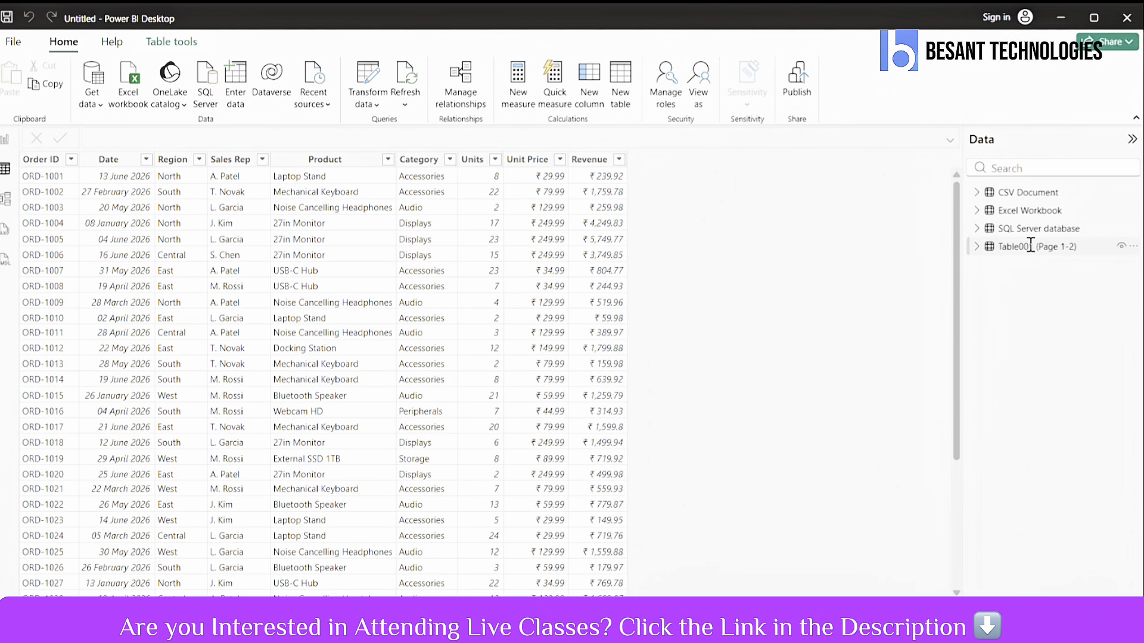
pyautogui.doubleClick(1031, 246)
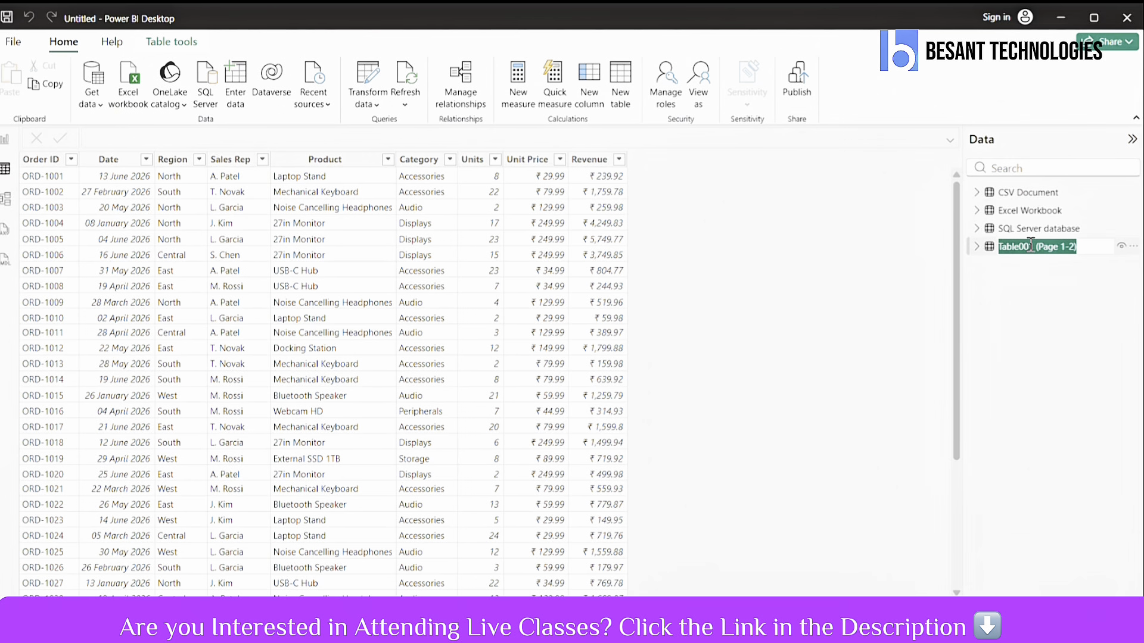
pyautogui.press('Escape')
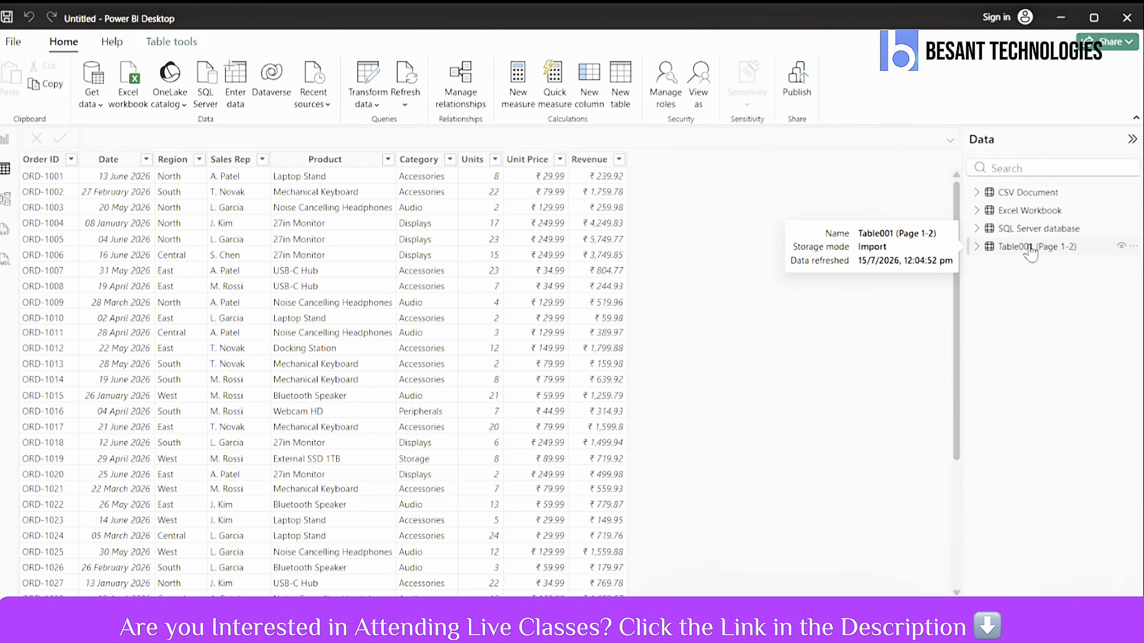
pyautogui.doubleClick(1048, 246)
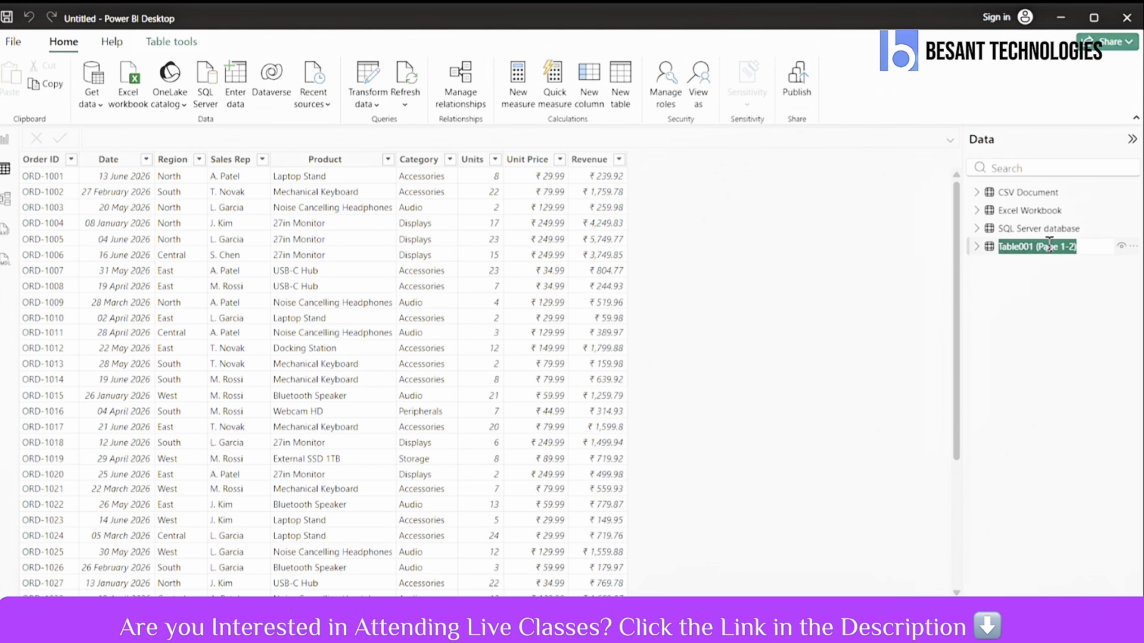
pyautogui.write('PDF')
pyautogui.press('Return')
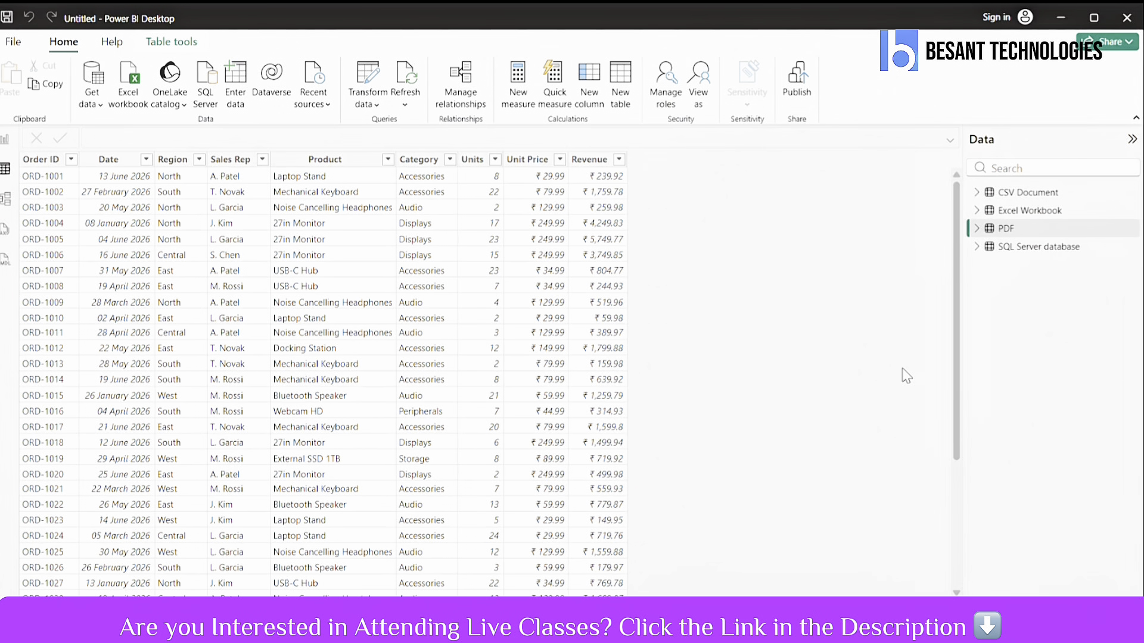
# Step: Examine the Region filter values and the Unit Price and Revenue columns of the PDF table
pyautogui.click(199, 159)
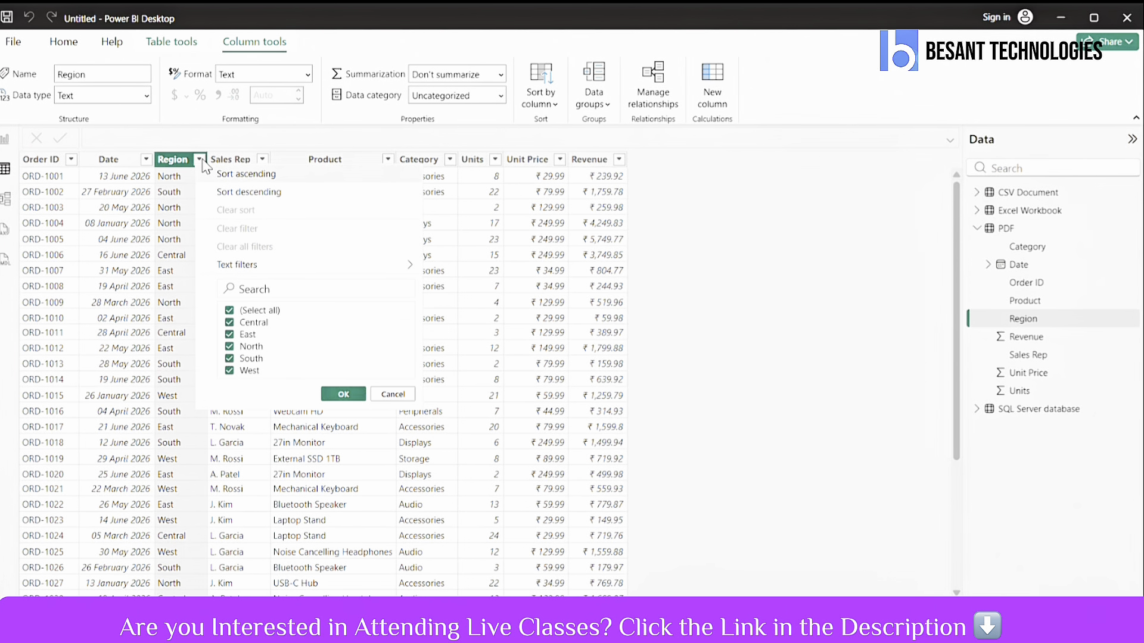
pyautogui.click(538, 286)
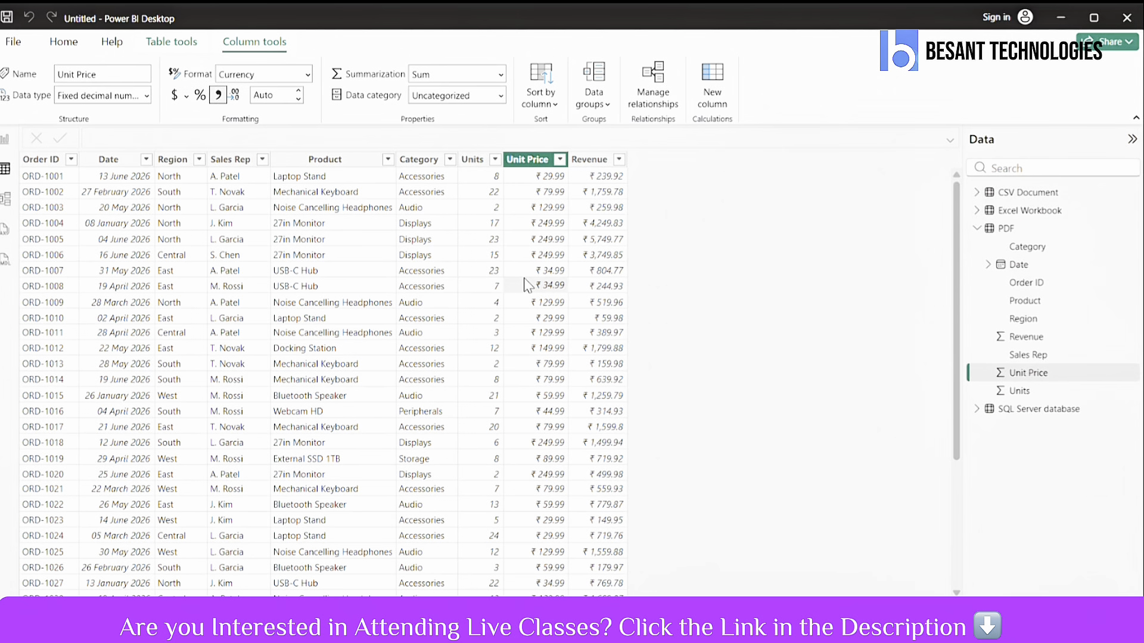
pyautogui.click(597, 162)
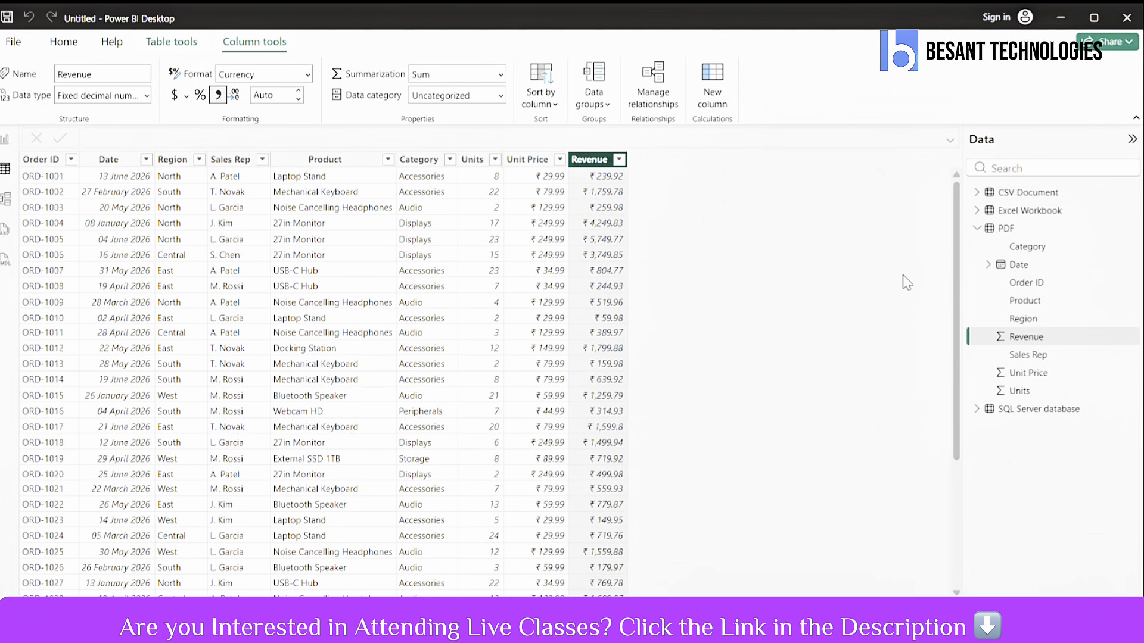
# Step: Check the topic list and web URL in Word, switch to the browser, and examine India Today's ICC team rankings page
pyautogui.hotkey('alt', 'Tab')
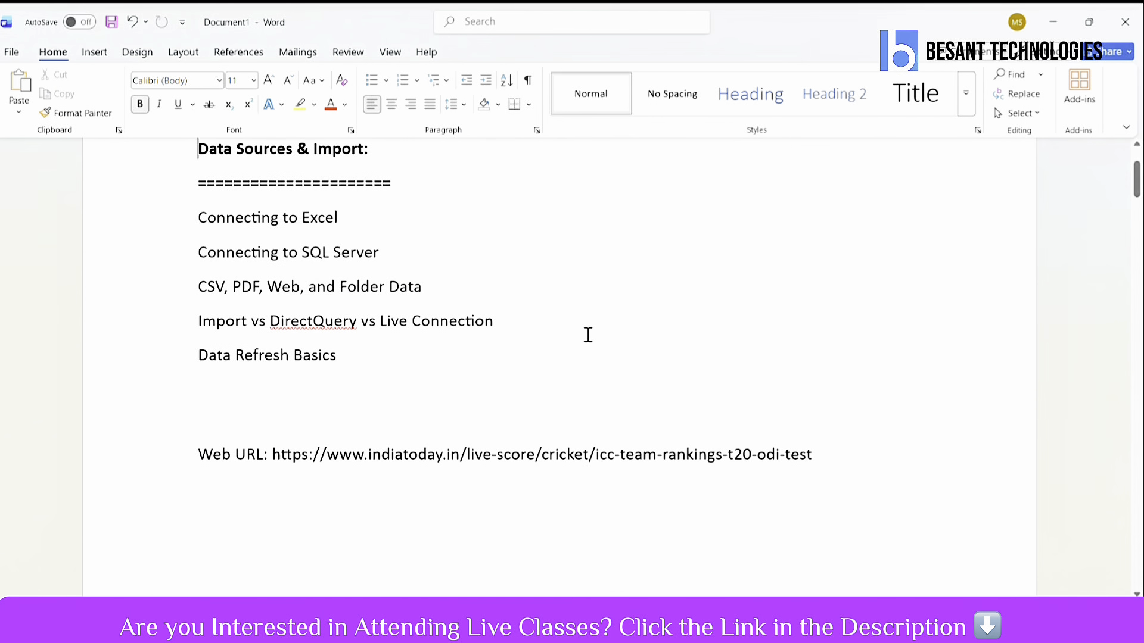
pyautogui.hotkey('alt', 'Tab')
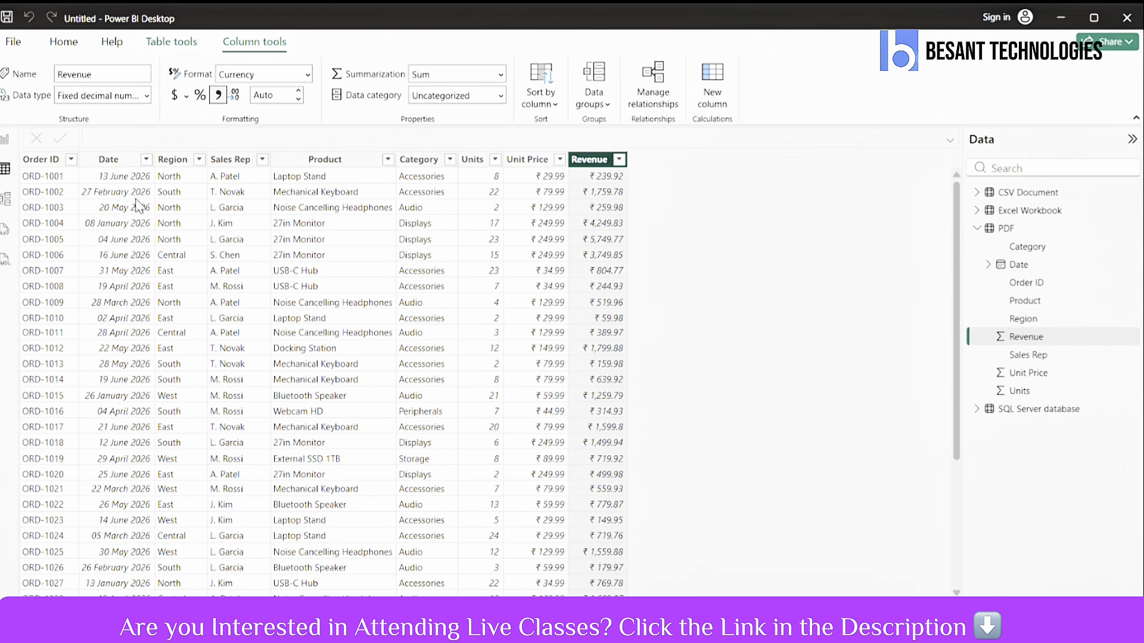
pyautogui.hotkey('alt', 'Tab')
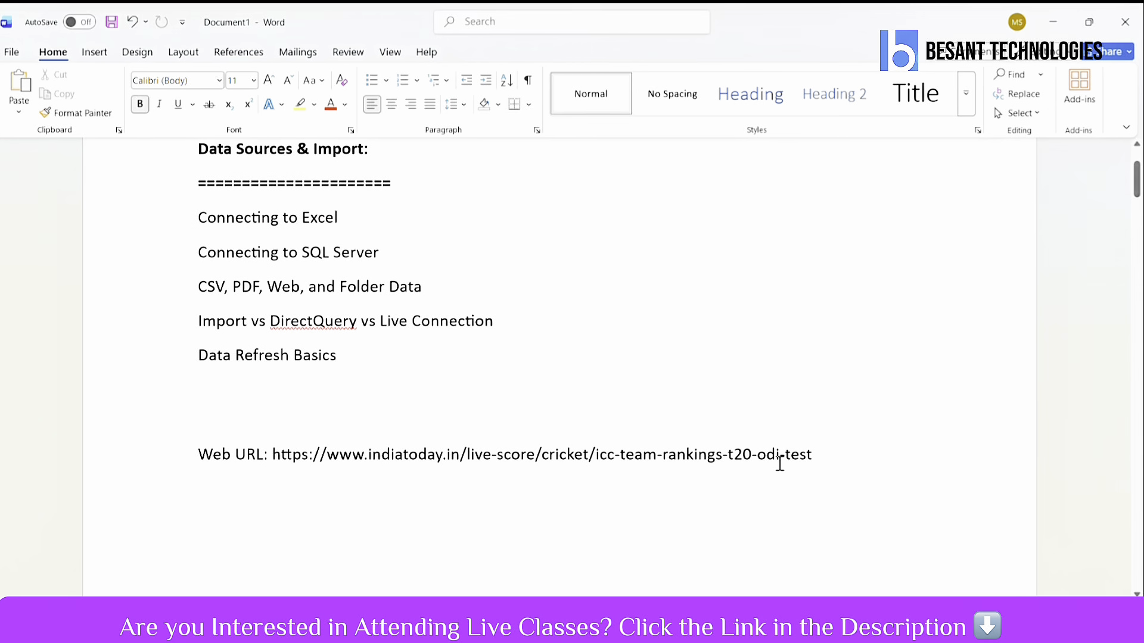
pyautogui.hotkey('alt', 'Tab')
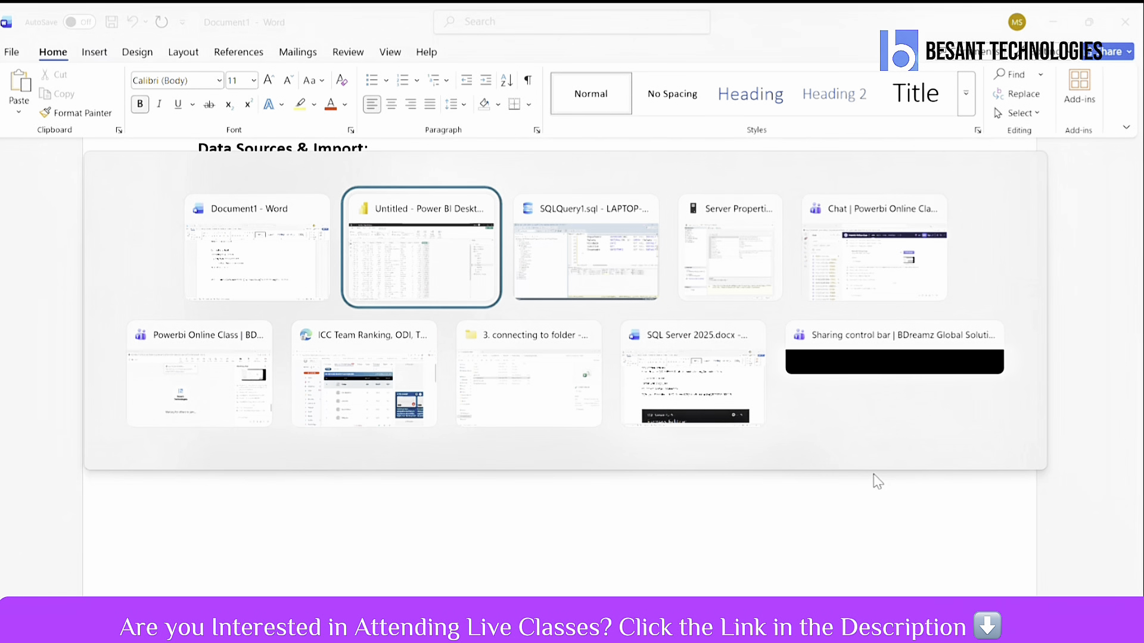
pyautogui.hotkey('alt', 'Tab')
pyautogui.hotkey('alt', 'Tab')
pyautogui.hotkey('alt', 'Tab')
pyautogui.hotkey('alt', 'Tab')
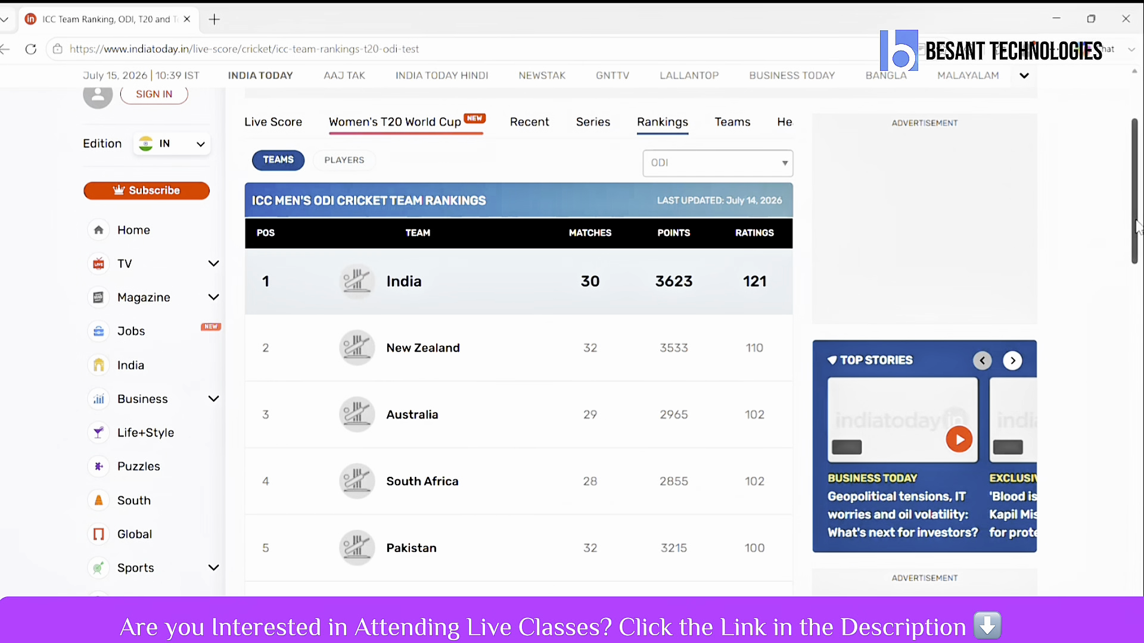
pyautogui.scroll(3, 1137, 226)
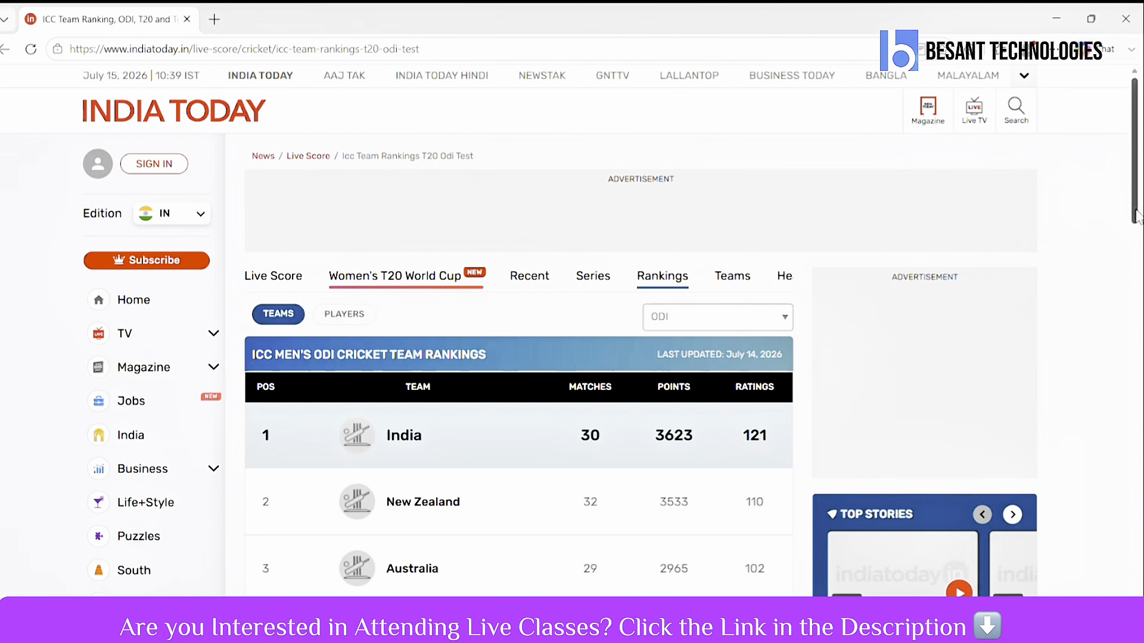
pyautogui.moveTo(1136, 216)
pyautogui.mouseDown()
pyautogui.moveTo(1134, 466)
pyautogui.moveTo(1140, 208)
pyautogui.mouseUp()
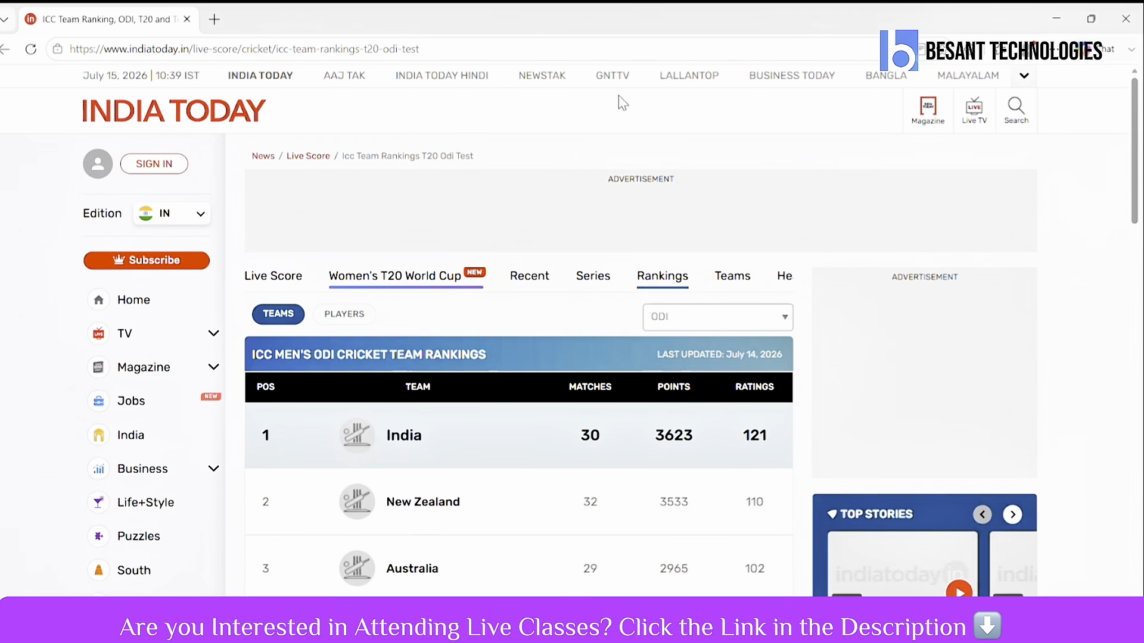
# Step: Copy the India Today team rankings page URL from the browser and connect to it in Power BI Desktop as a Web data source
pyautogui.click(456, 47)
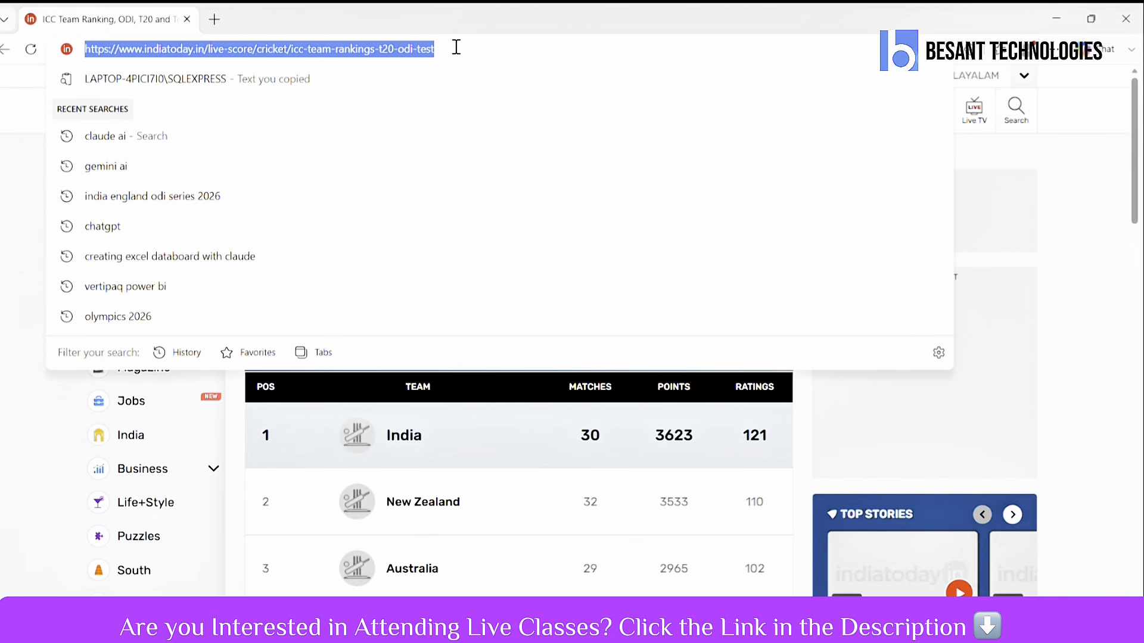
pyautogui.hotkey('alt', 'Tab')
pyautogui.hotkey('alt', 'Tab')
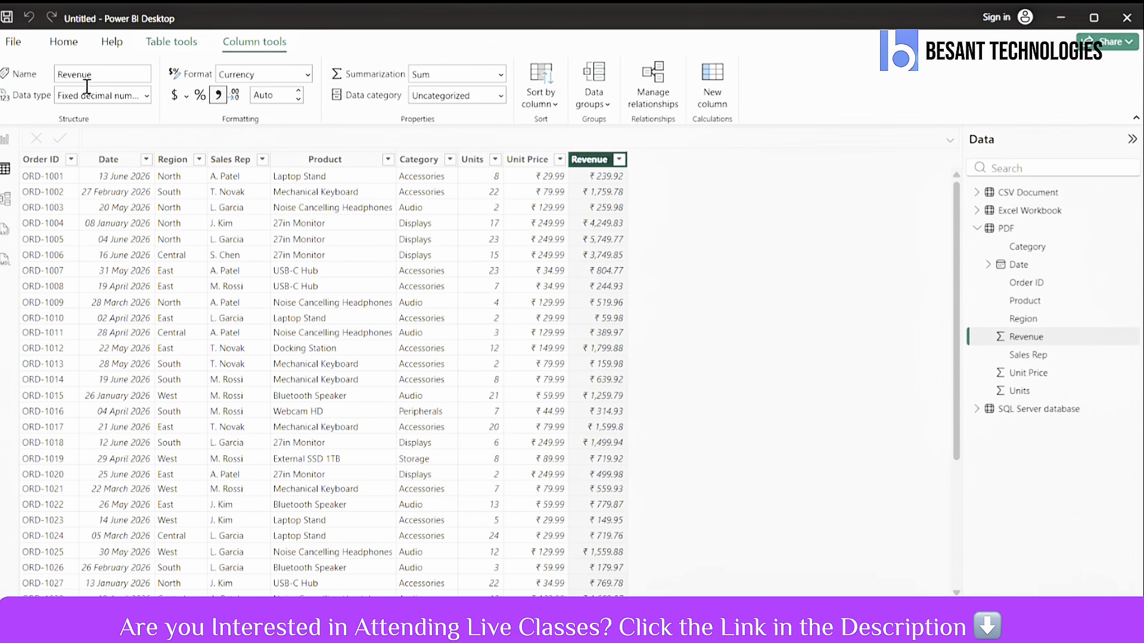
pyautogui.click(64, 41)
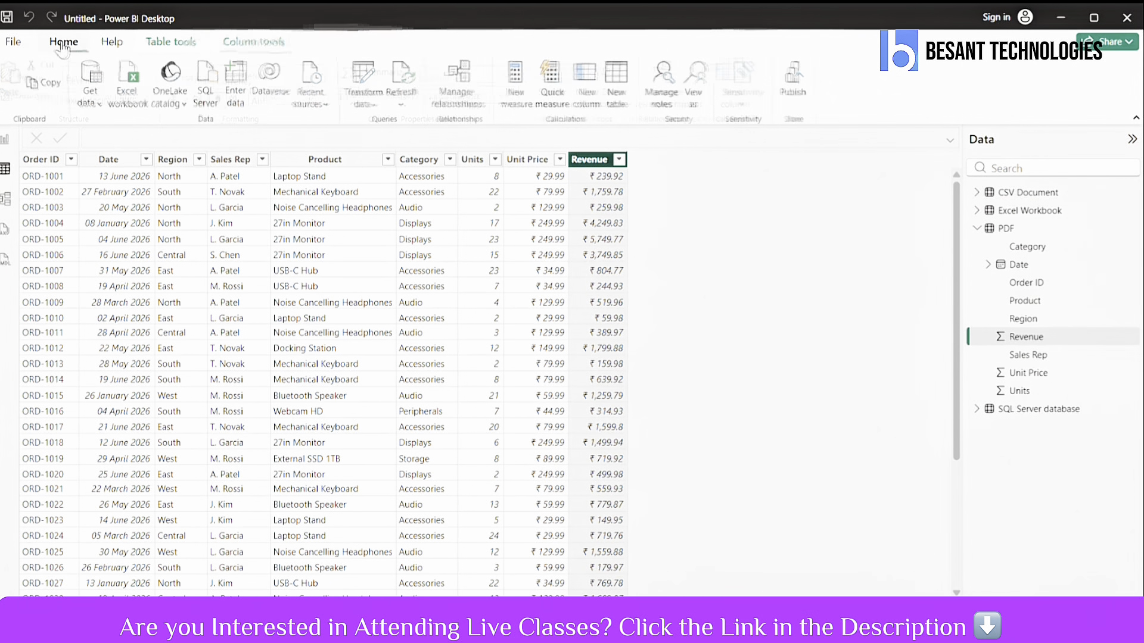
pyautogui.click(96, 110)
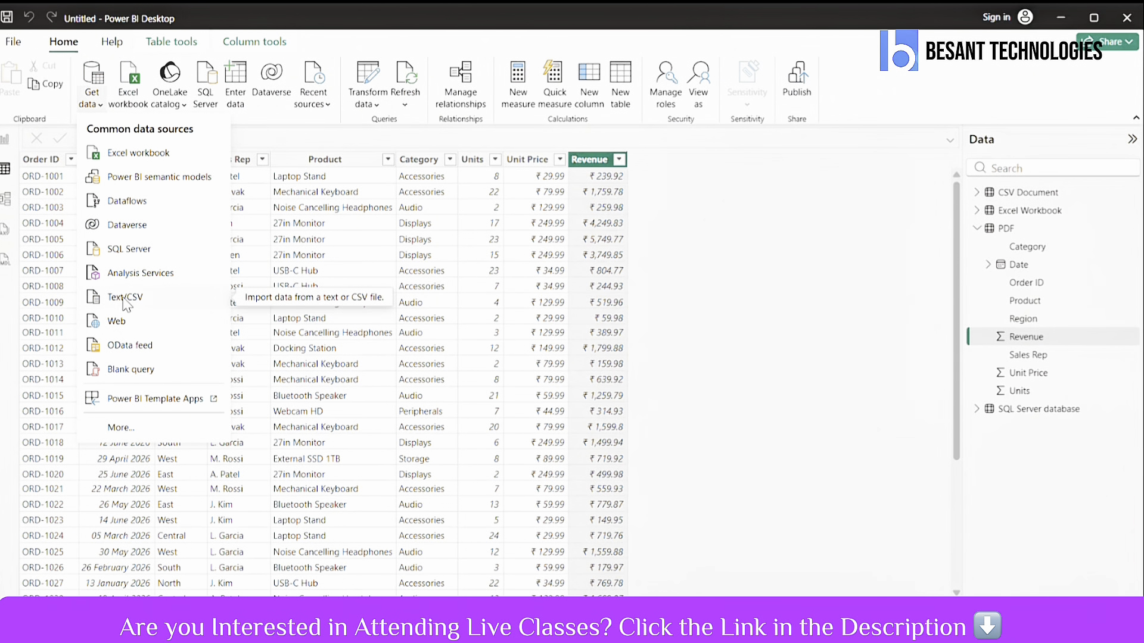
pyautogui.click(118, 322)
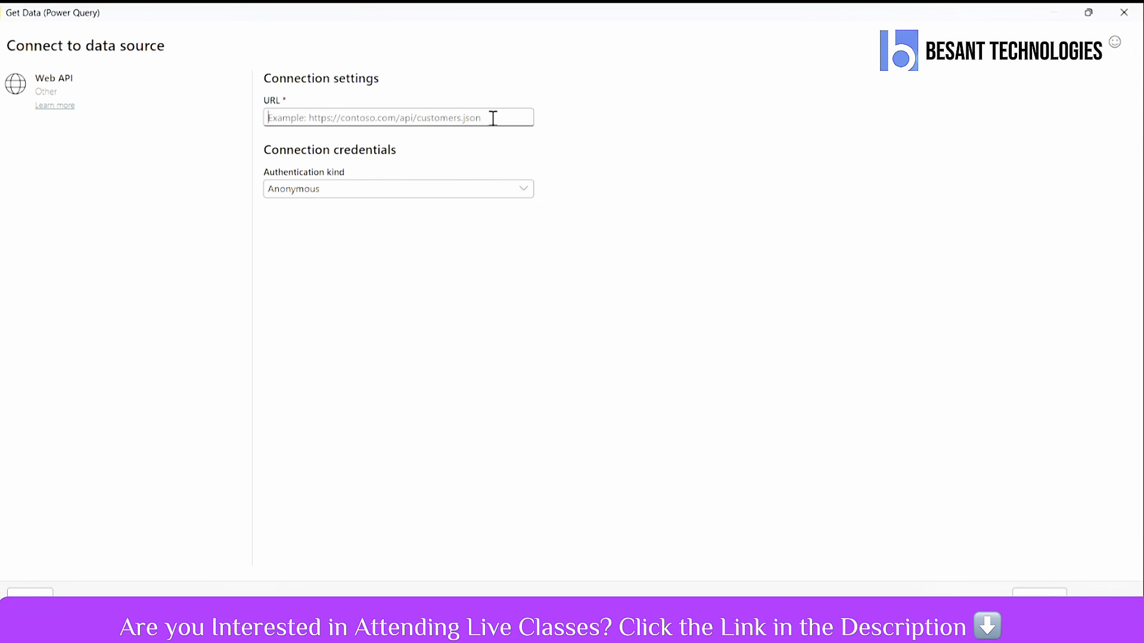
pyautogui.hotkey('ctrl', 'v')
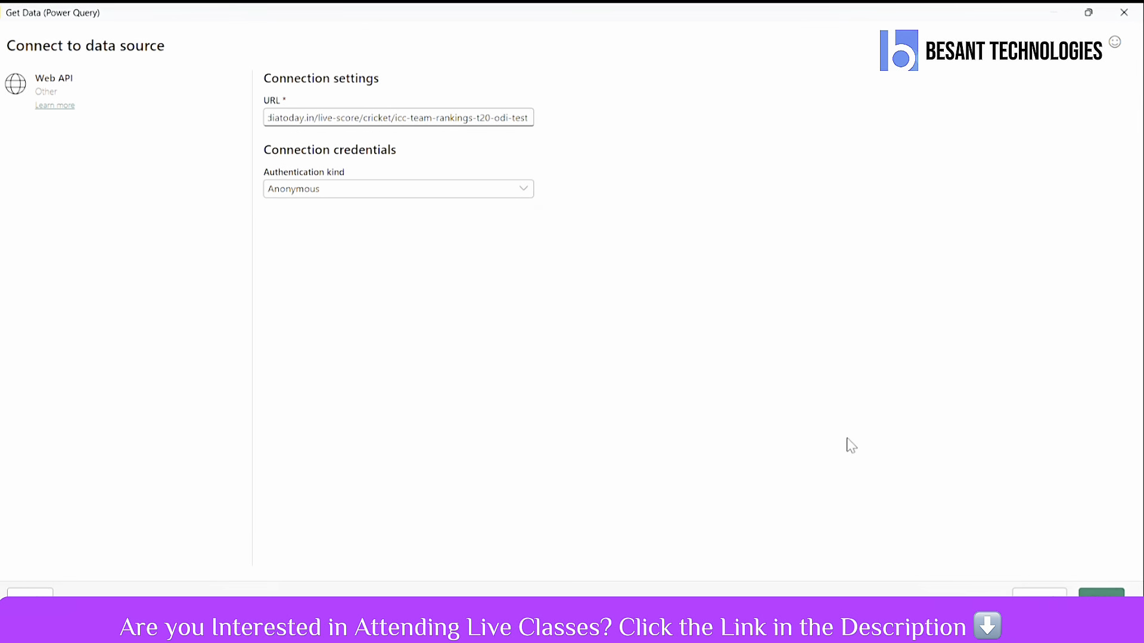
pyautogui.click(1099, 592)
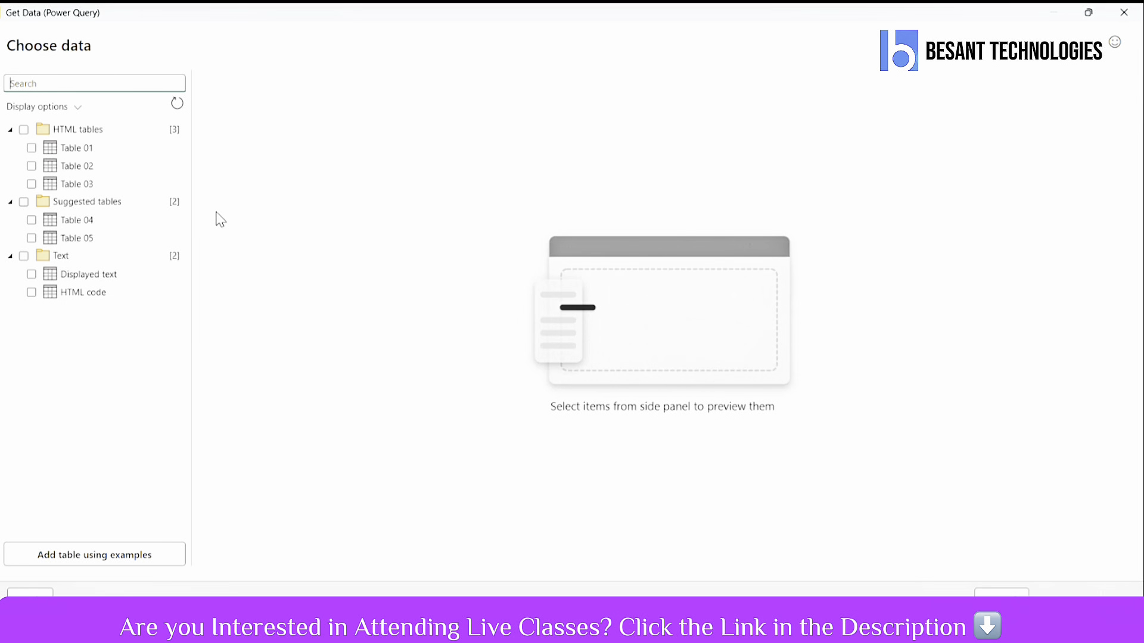
# Step: Preview Table 01 and compare its rows with the ICC Men's ODI rankings on the India Today page in the browser
pyautogui.click(74, 149)
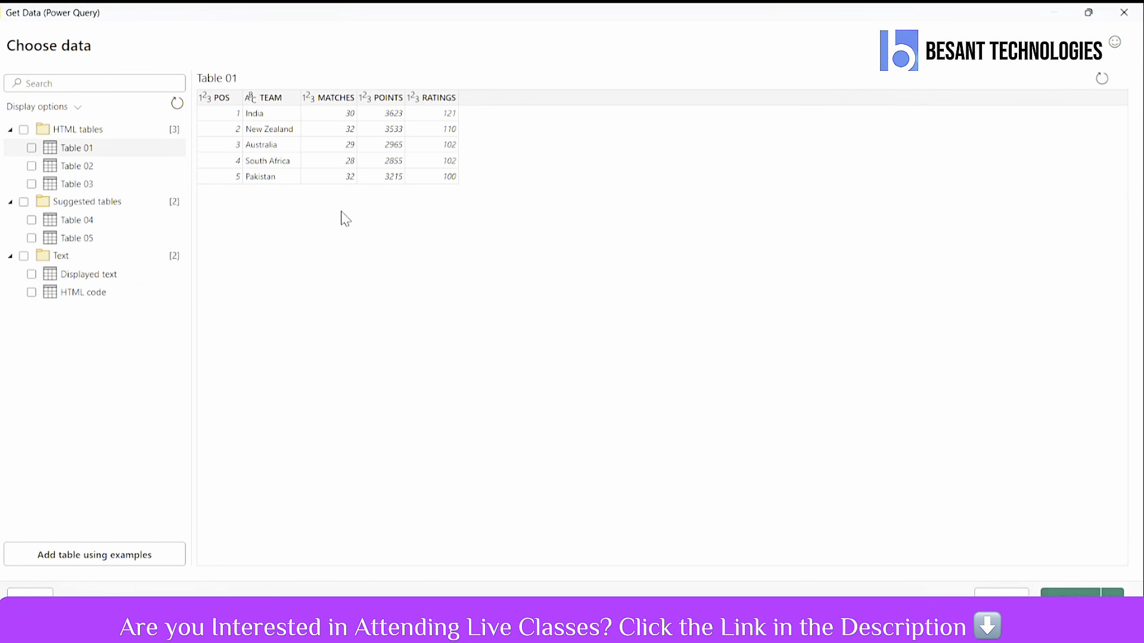
pyautogui.hotkey('alt', 'Tab')
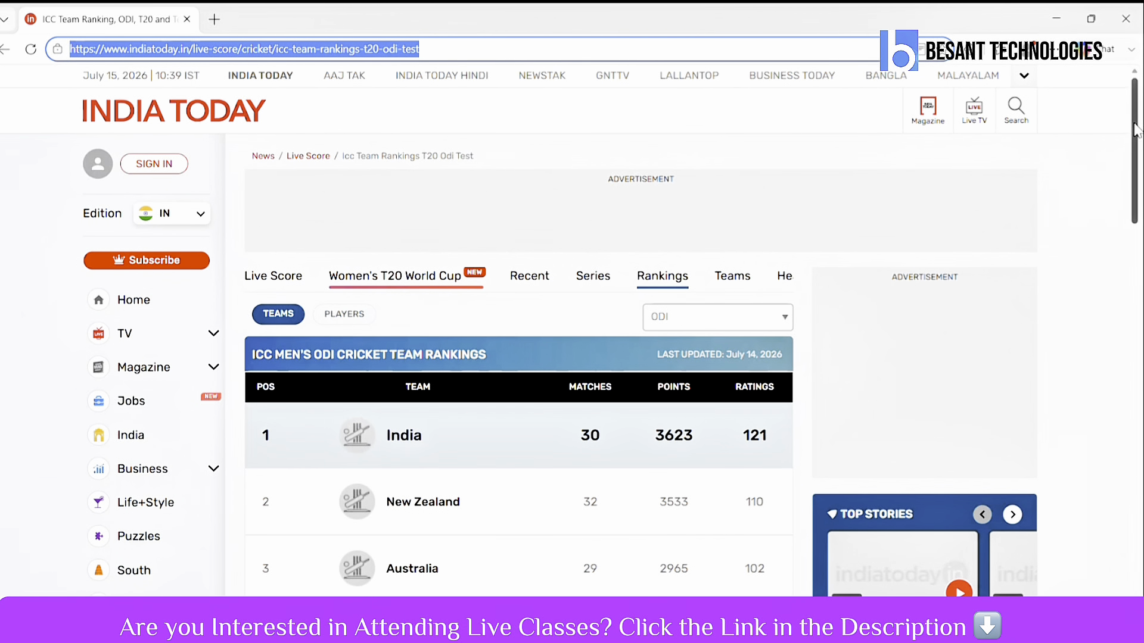
pyautogui.moveTo(1136, 128); pyautogui.dragTo(1136, 205)
pyautogui.hotkey('alt', 'Tab')
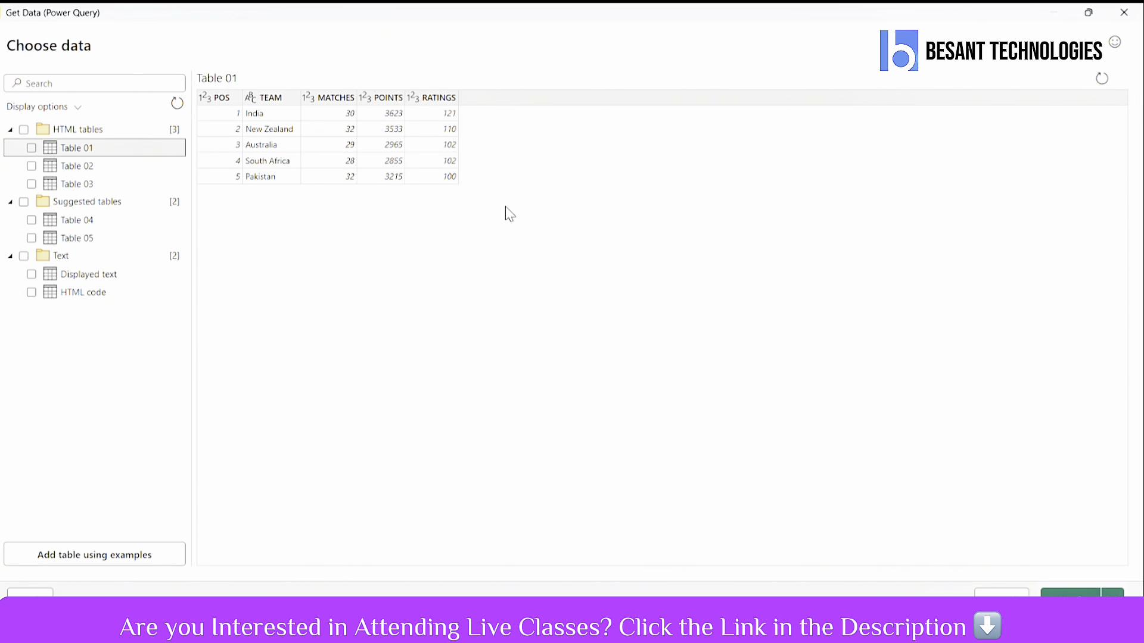
pyautogui.hotkey('alt', 'Tab')
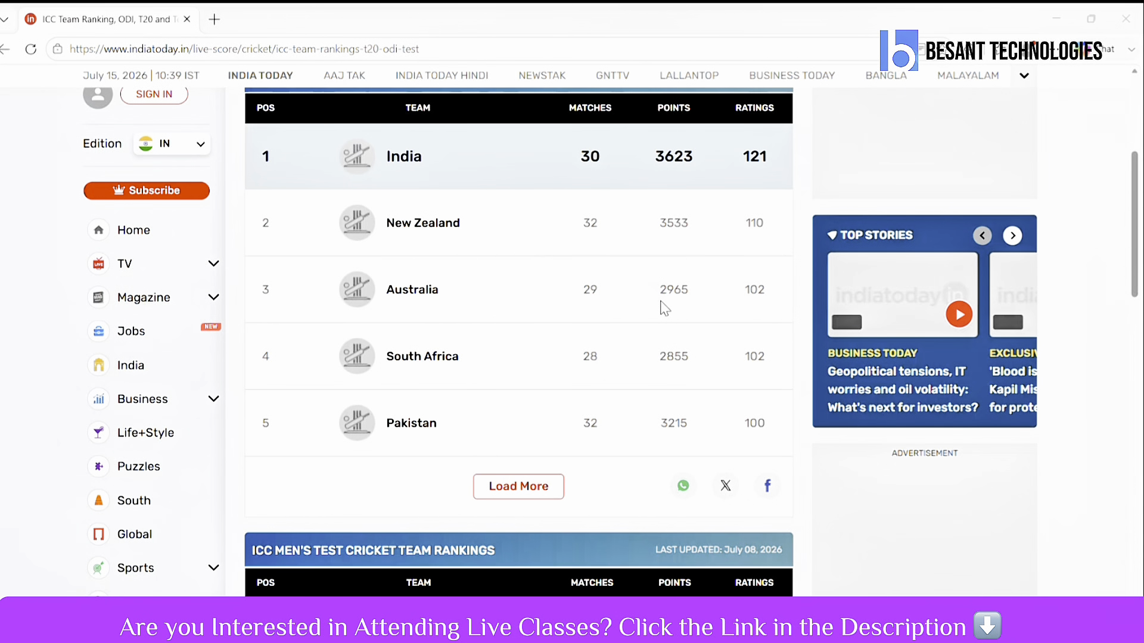
pyautogui.hotkey('alt', 'Tab')
# Step: Preview Table 02 and compare its rows with the ICC Men's Test rankings on the India Today page in the browser
pyautogui.click(88, 167)
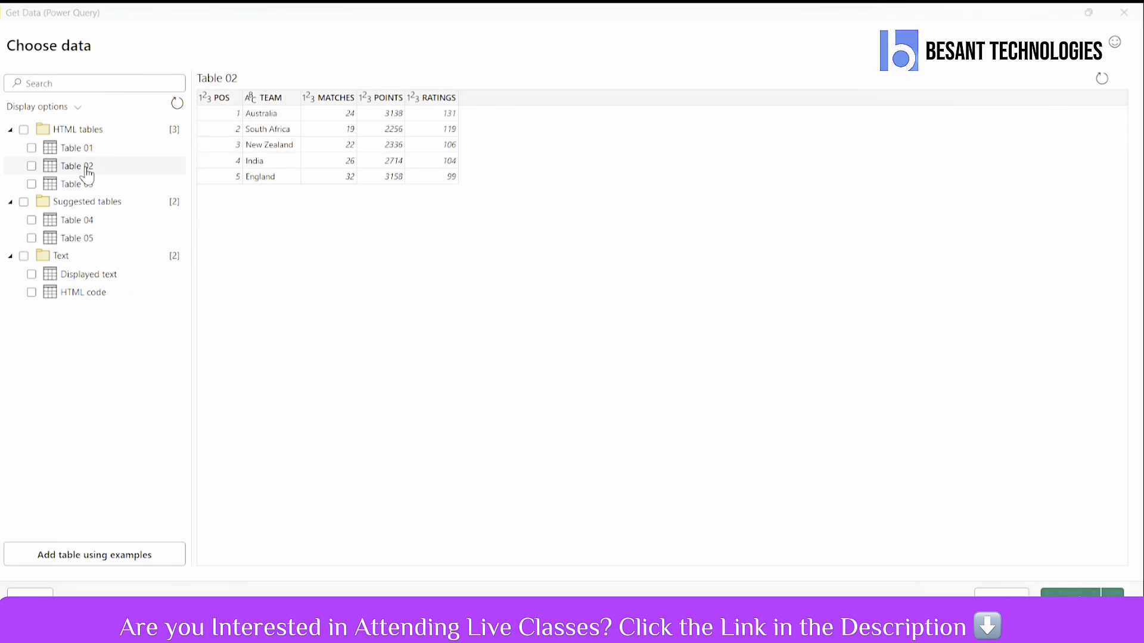
pyautogui.hotkey('alt', 'Tab')
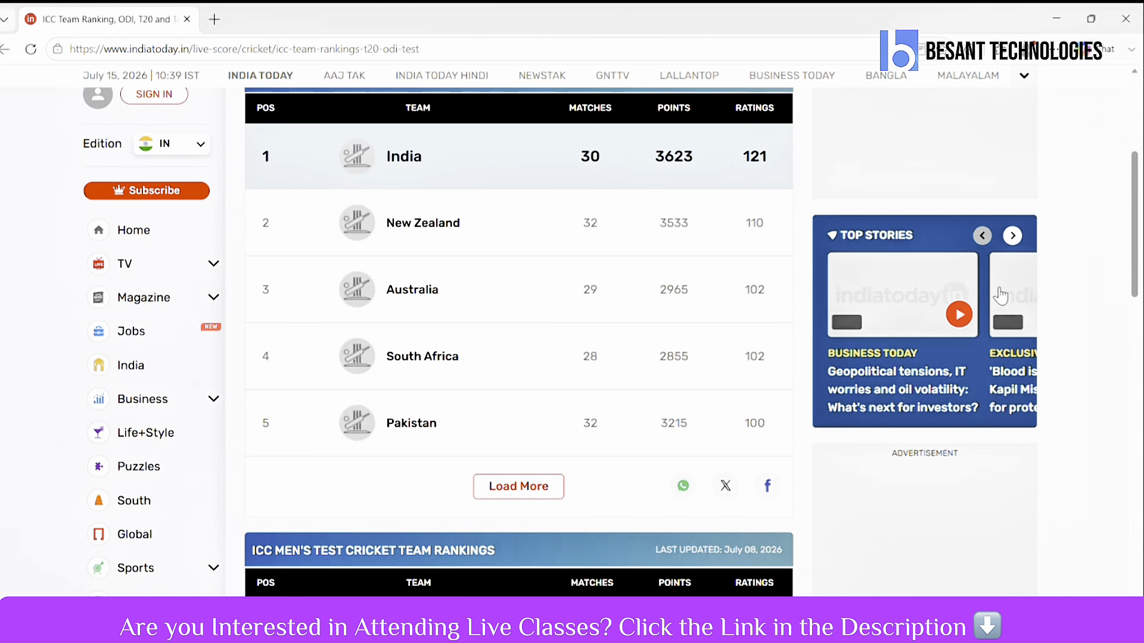
pyautogui.moveTo(1135, 187); pyautogui.dragTo(1140, 295)
pyautogui.hotkey('alt', 'Tab')
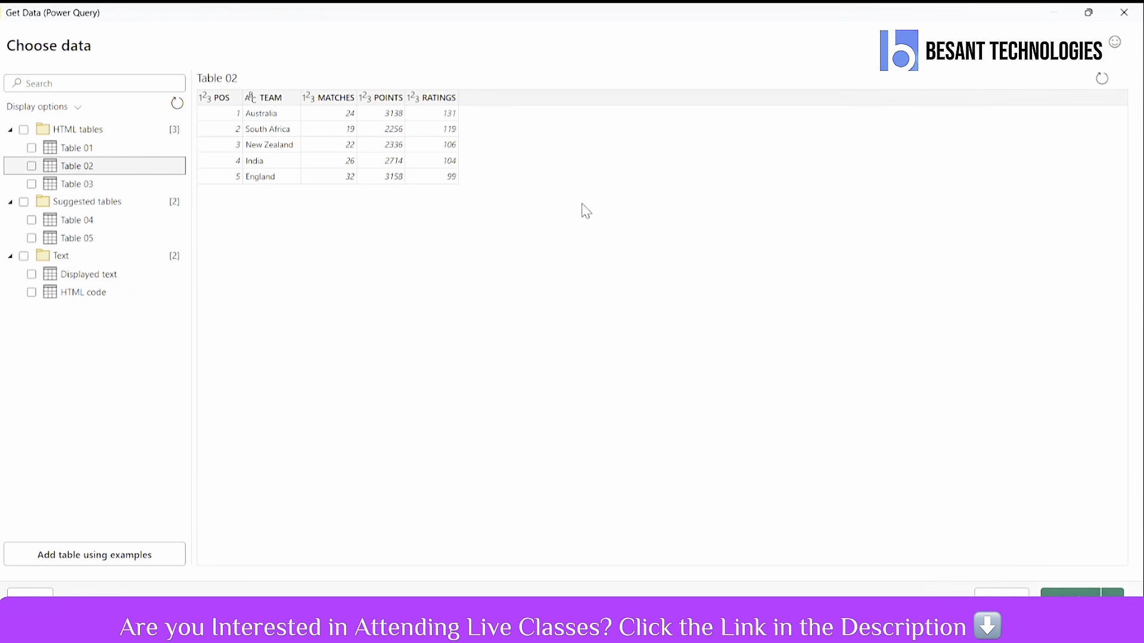
# Step: Preview Table 03 and compare its rows with the ICC Men's T20 rankings on the India Today page in the browser
pyautogui.click(122, 190)
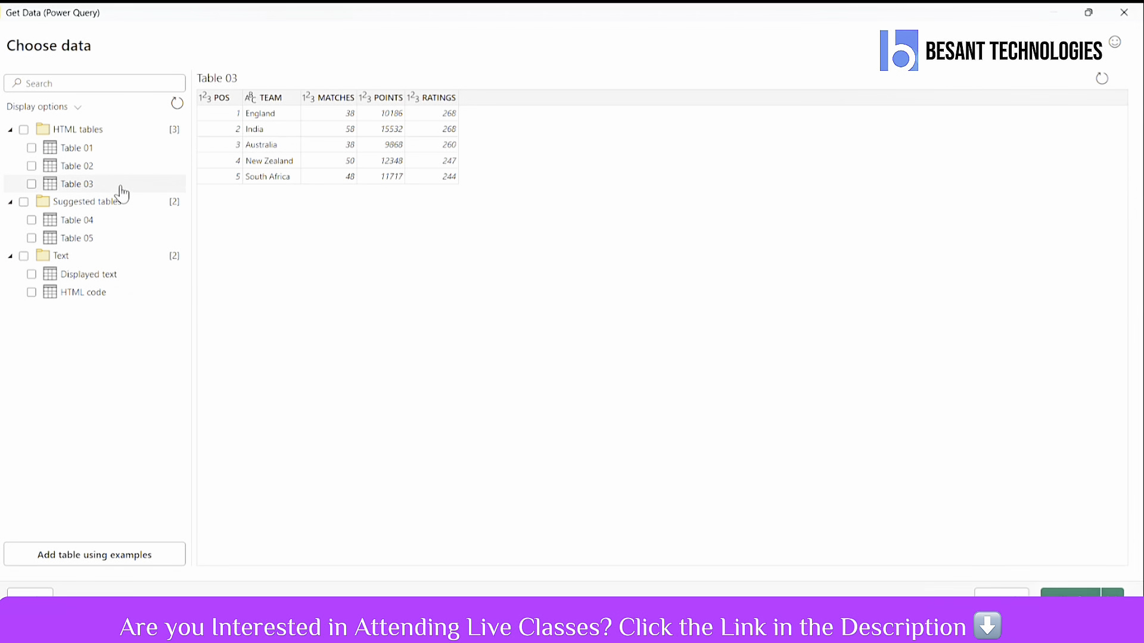
pyautogui.hotkey('alt', 'Tab')
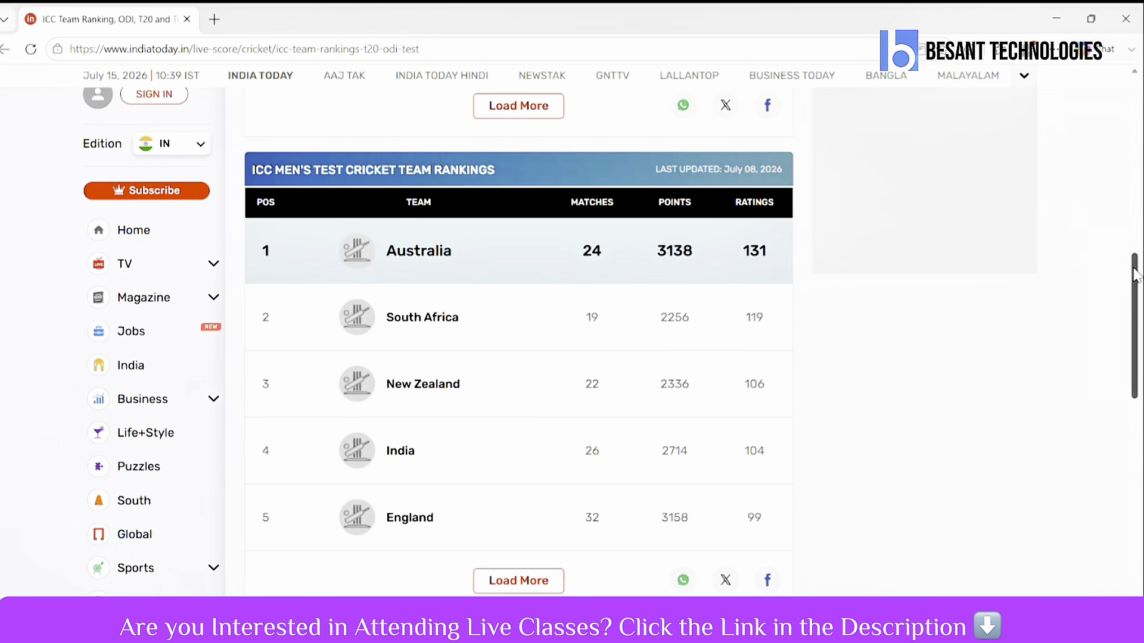
pyautogui.moveTo(1134, 274); pyautogui.dragTo(1138, 403)
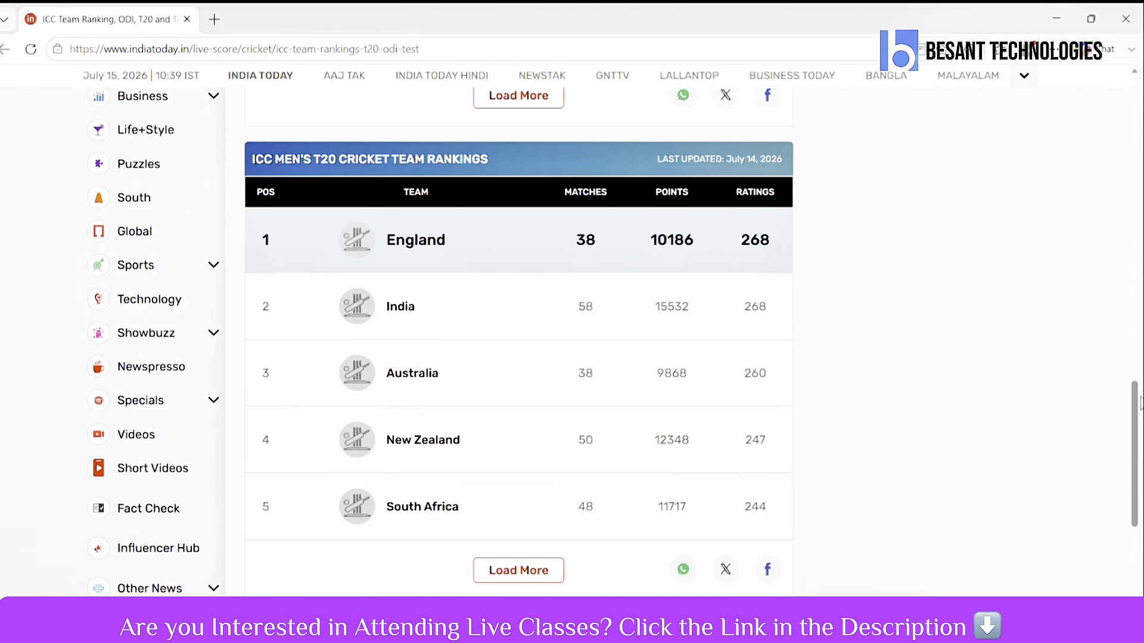
pyautogui.hotkey('alt', 'Tab')
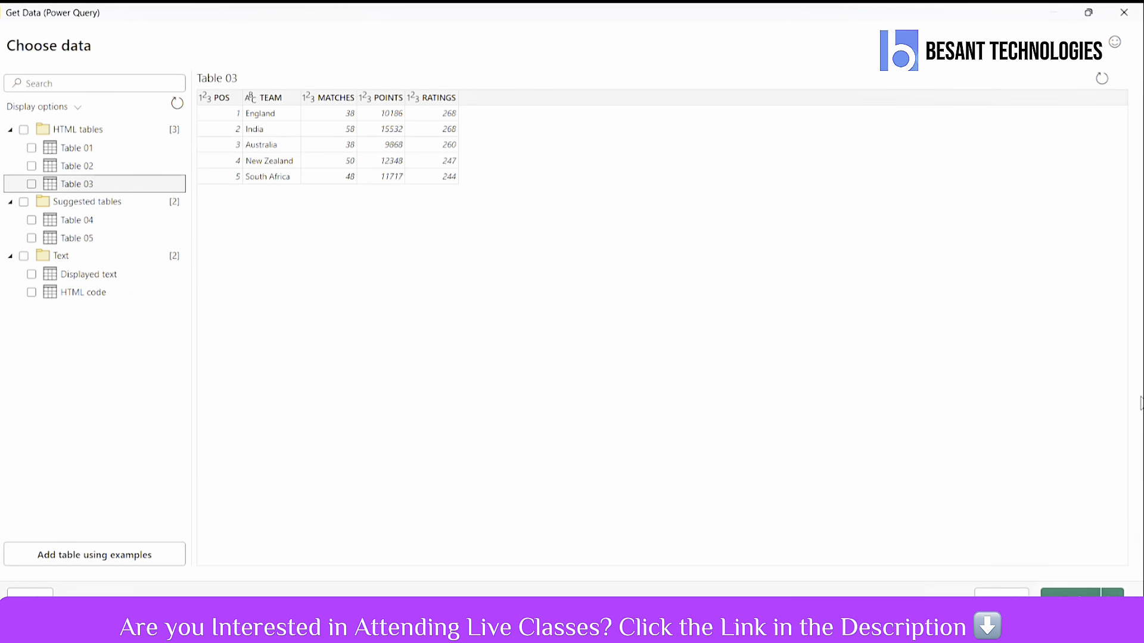
pyautogui.hotkey('alt', 'Tab')
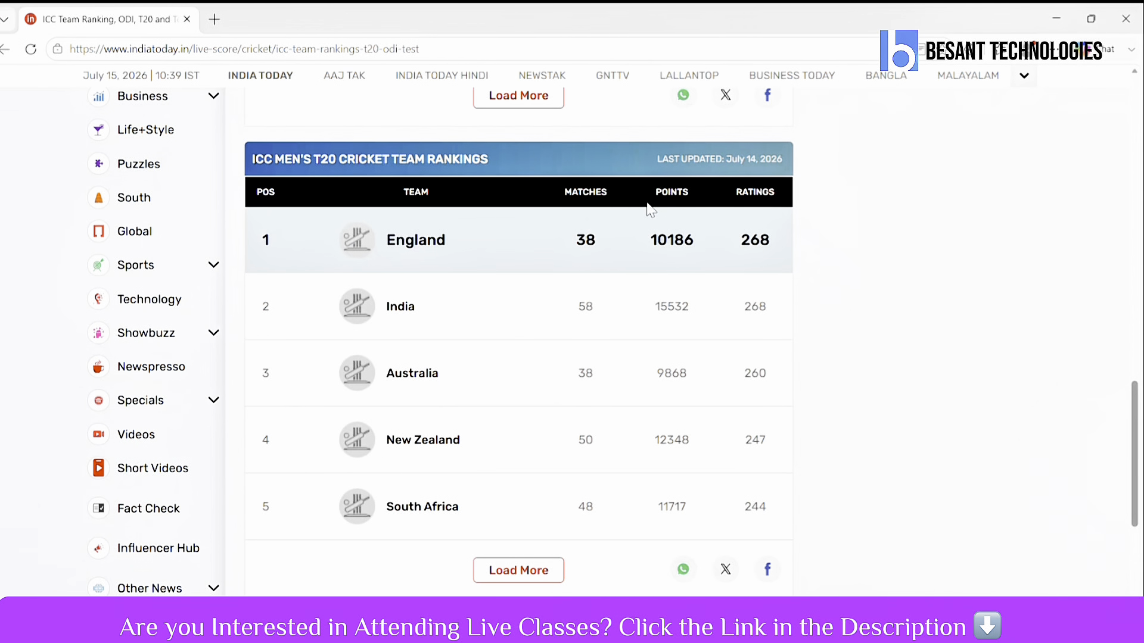
pyautogui.hotkey('alt', 'Tab')
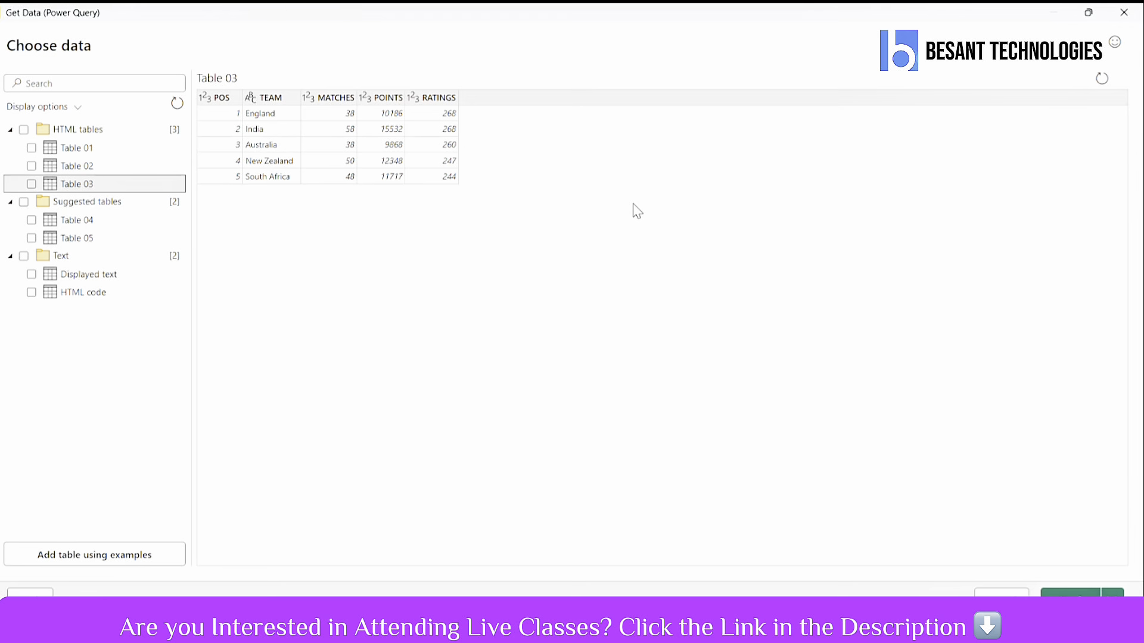
pyautogui.hotkey('alt', 'Tab')
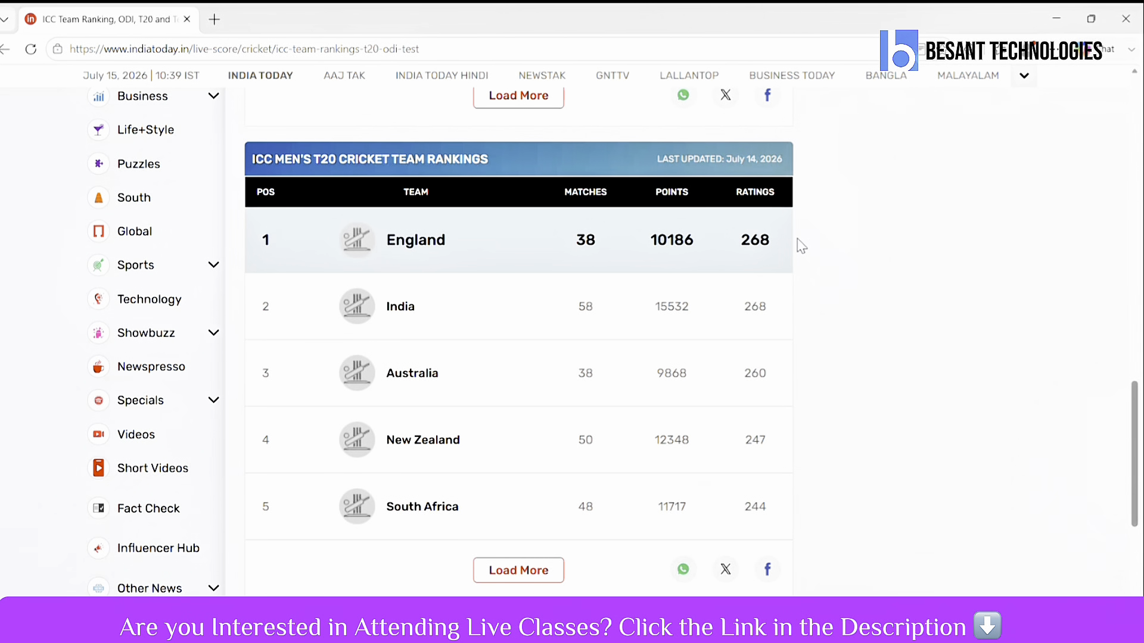
pyautogui.hotkey('alt', 'Tab')
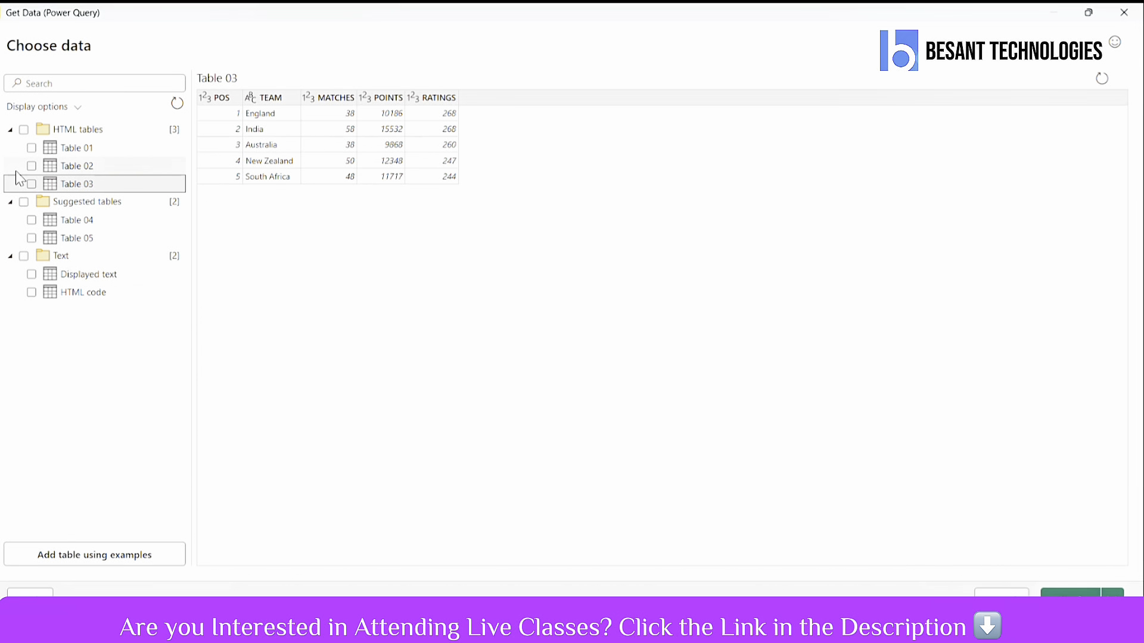
# Step: Load only Table 03 into the report, collapse the PDF table's fields, and display the imported Table 03 data
pyautogui.click(32, 183)
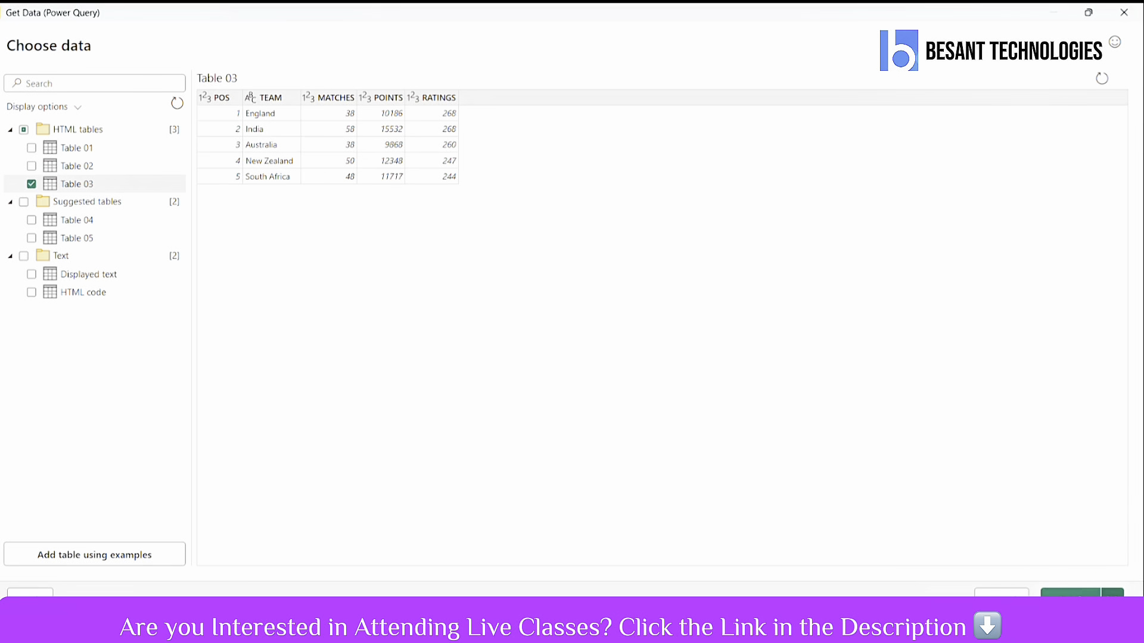
pyautogui.click(1111, 592)
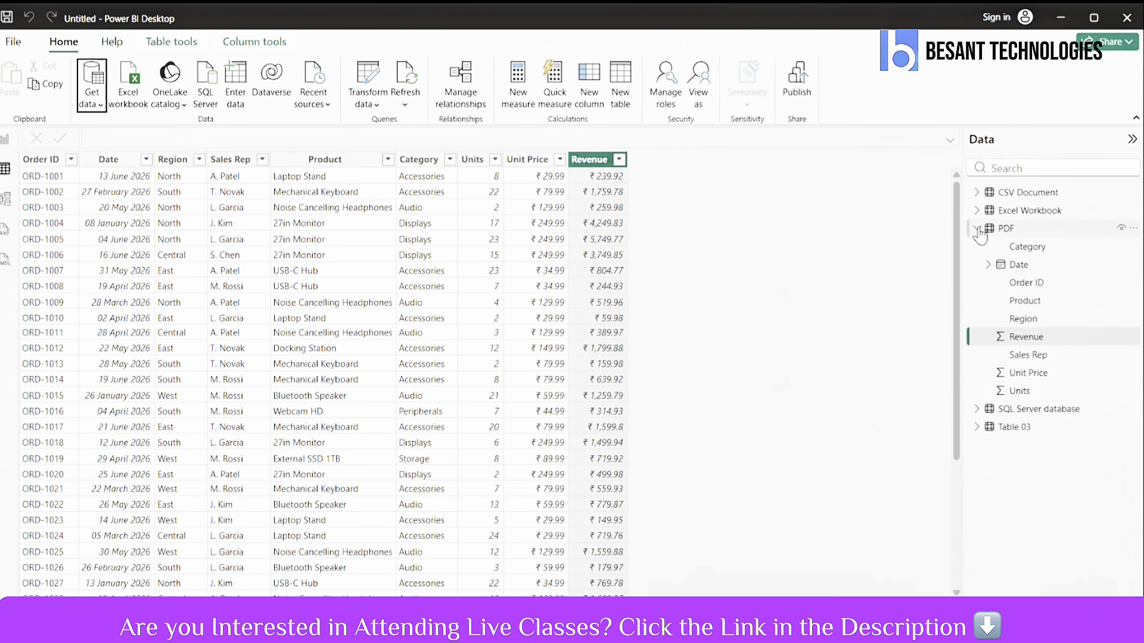
pyautogui.click(978, 229)
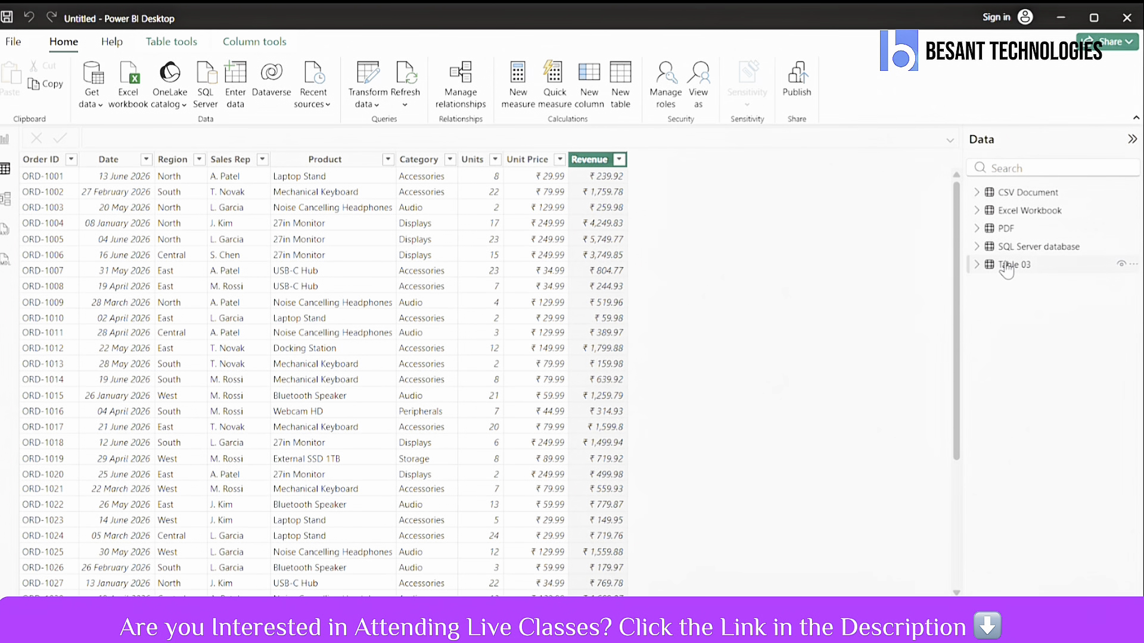
pyautogui.click(1006, 268)
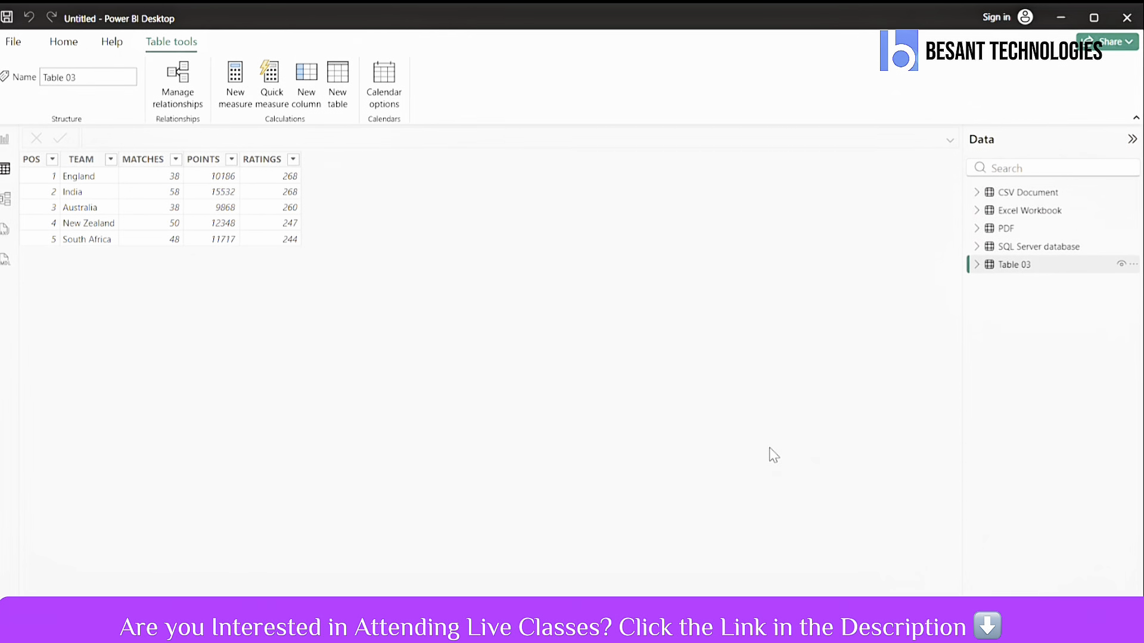
# Step: Rename the Table 03 table as Web
pyautogui.doubleClick(1016, 266)
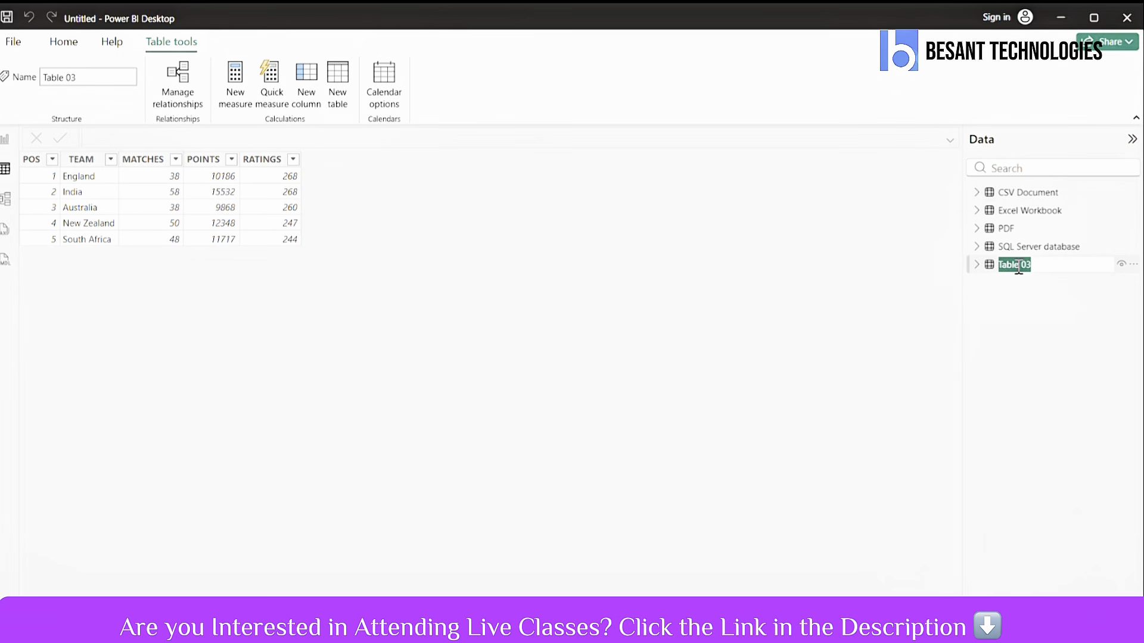
pyautogui.write('Web')
pyautogui.press('Return')
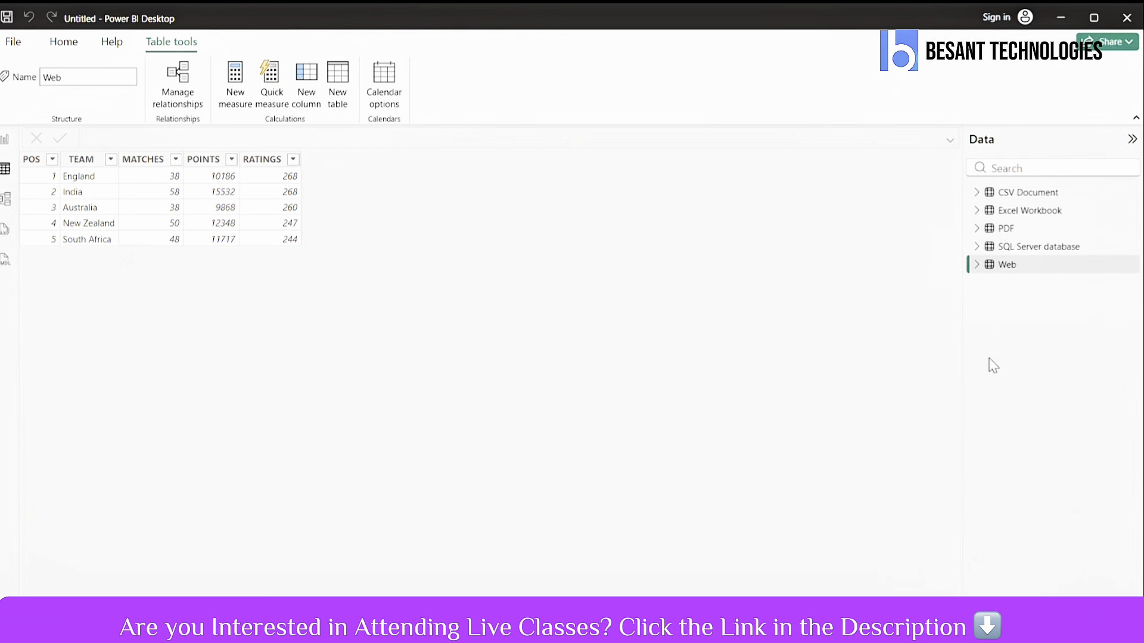
# Step: Review the Data Sources & Import topic list in the Word document and return to the Power BI report
pyautogui.hotkey('alt', 'Tab')
pyautogui.hotkey('alt', 'Tab')
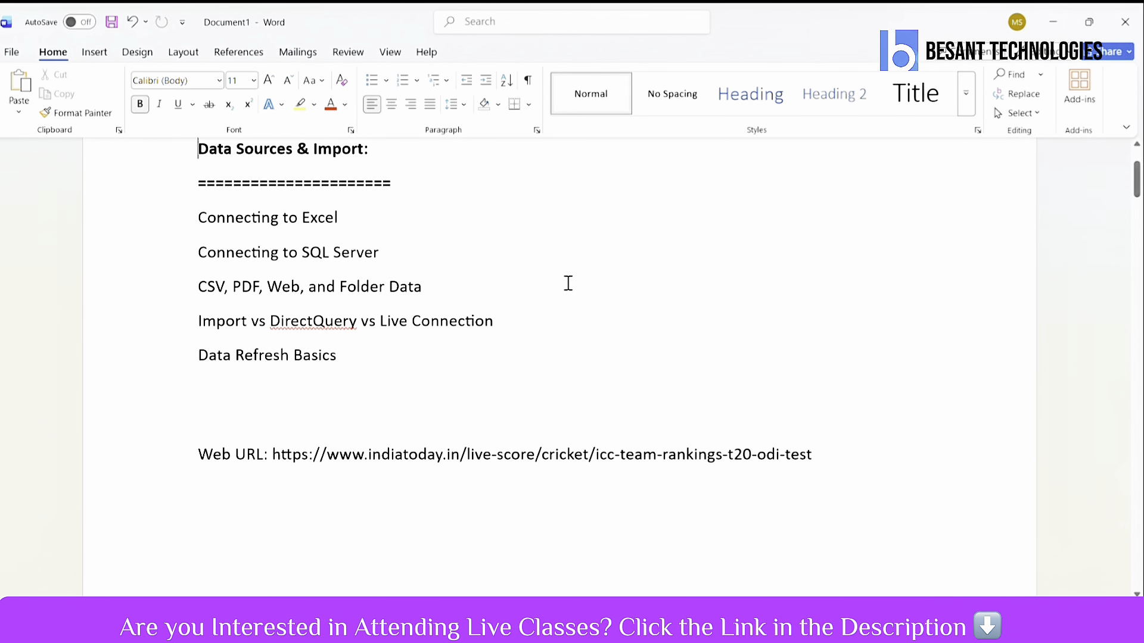
pyautogui.hotkey('alt', 'Tab')
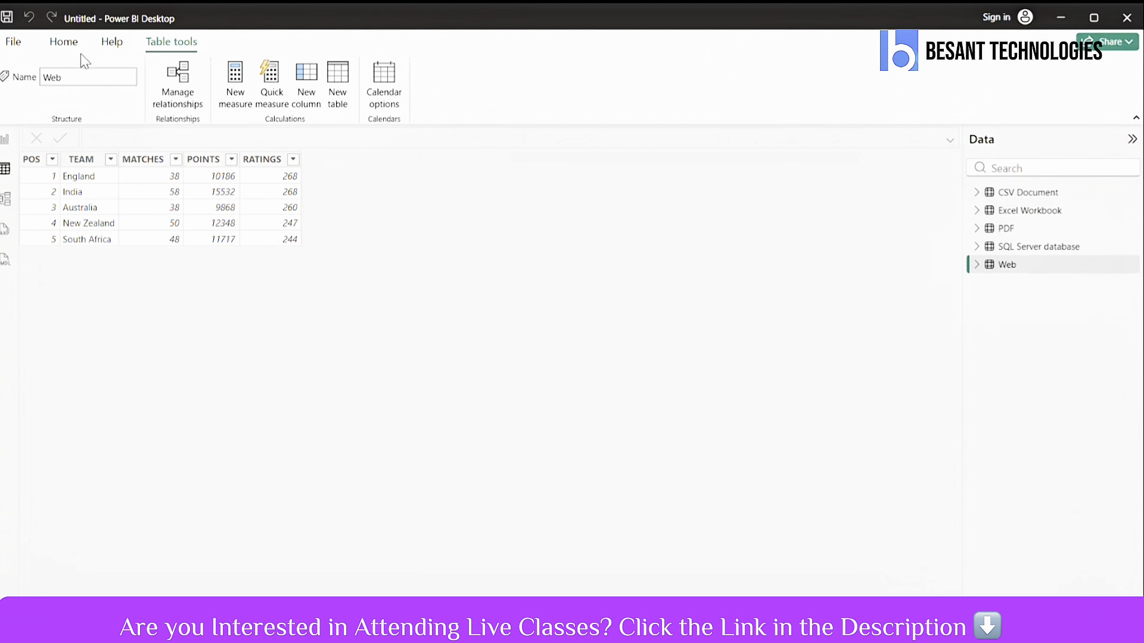
# Step: Search the full list of data sources for folder and start a Folder connection, dismissing the e-mail sign-in request
pyautogui.click(63, 42)
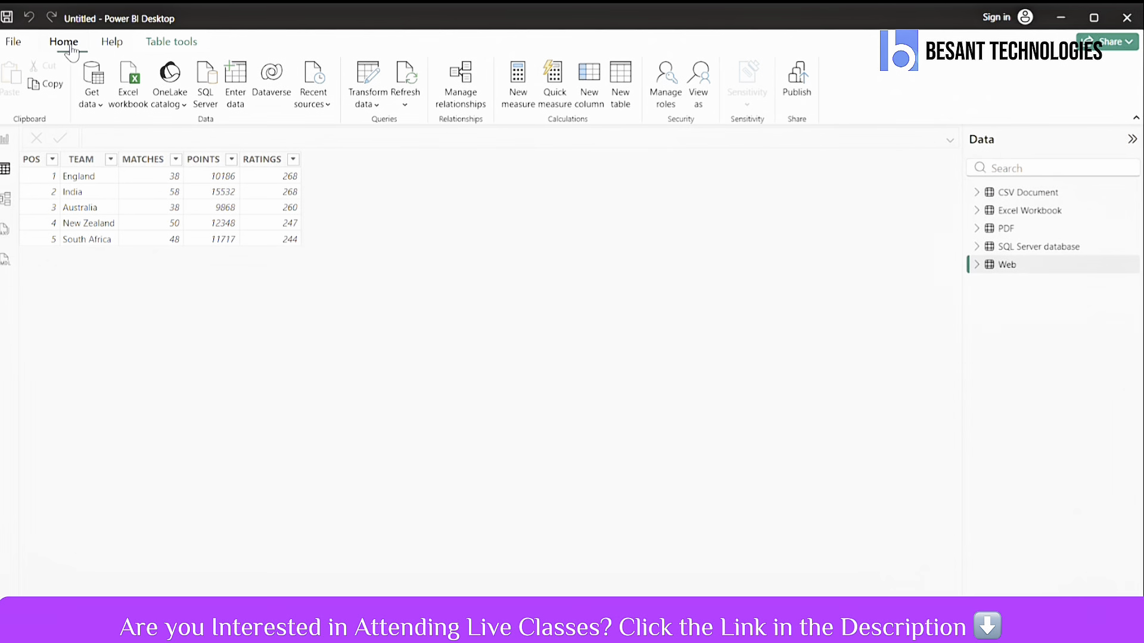
pyautogui.click(98, 106)
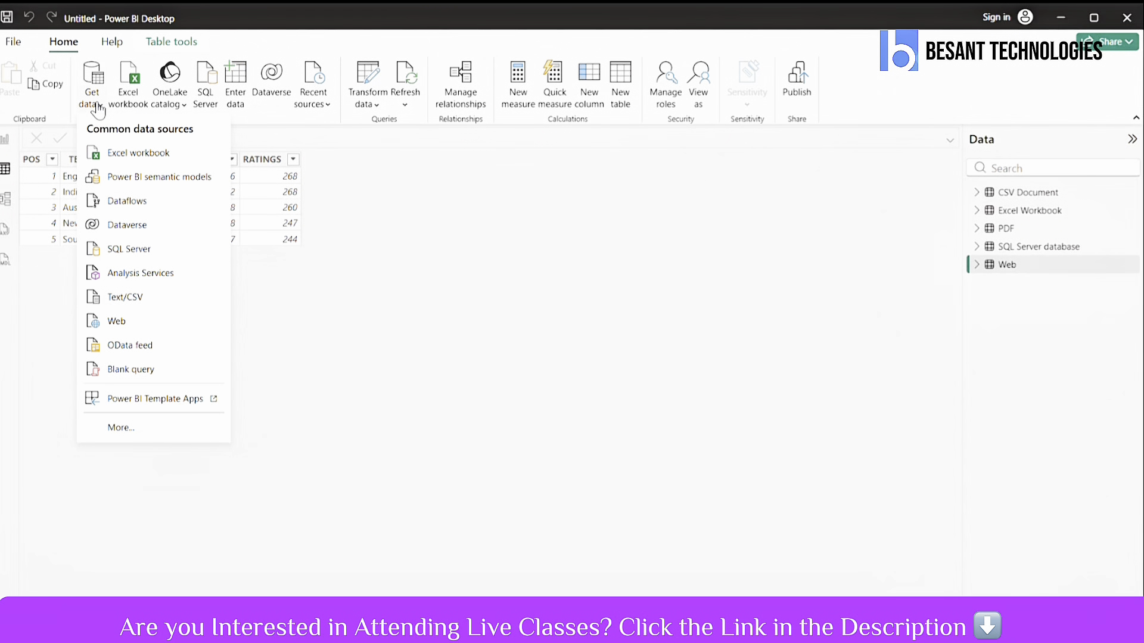
pyautogui.click(118, 433)
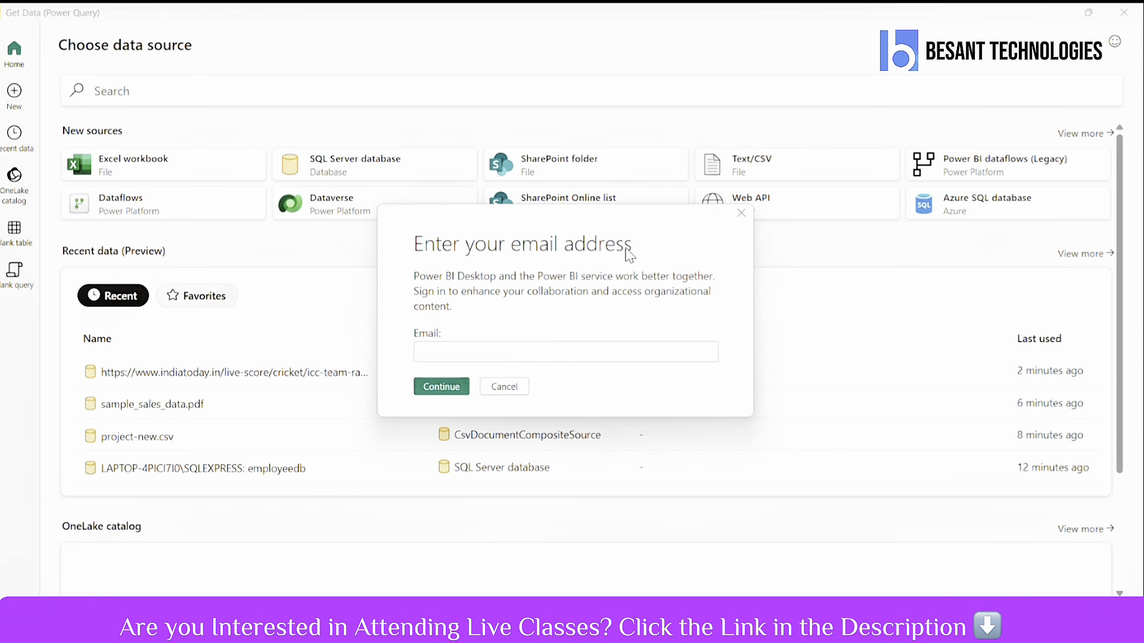
pyautogui.click(742, 213)
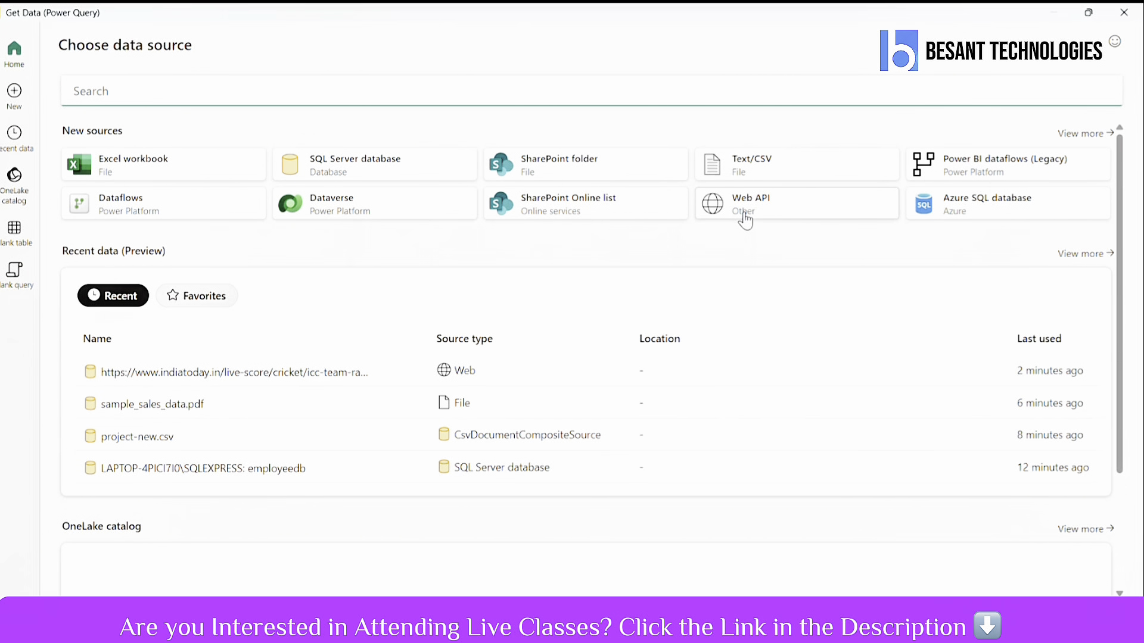
pyautogui.write('folder')
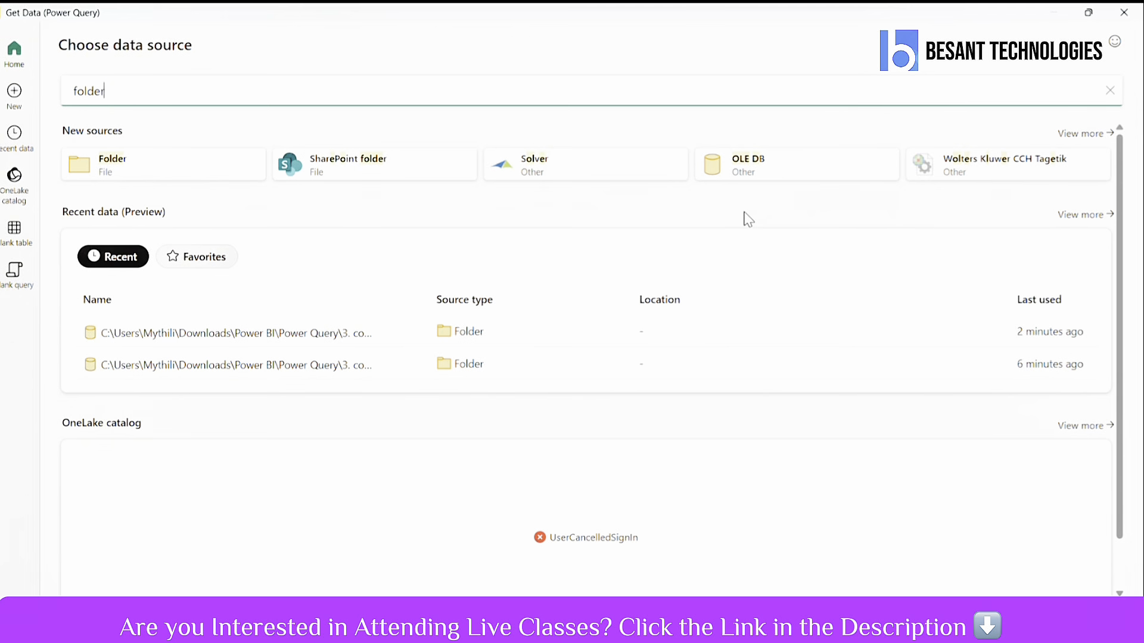
pyautogui.click(177, 172)
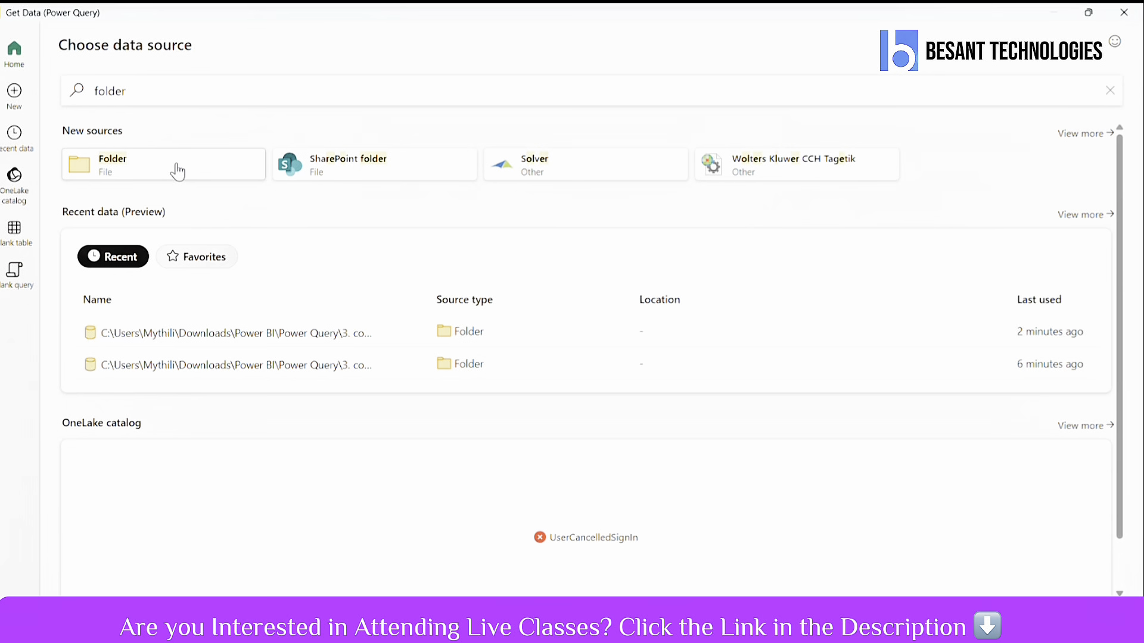
pyautogui.click(136, 171)
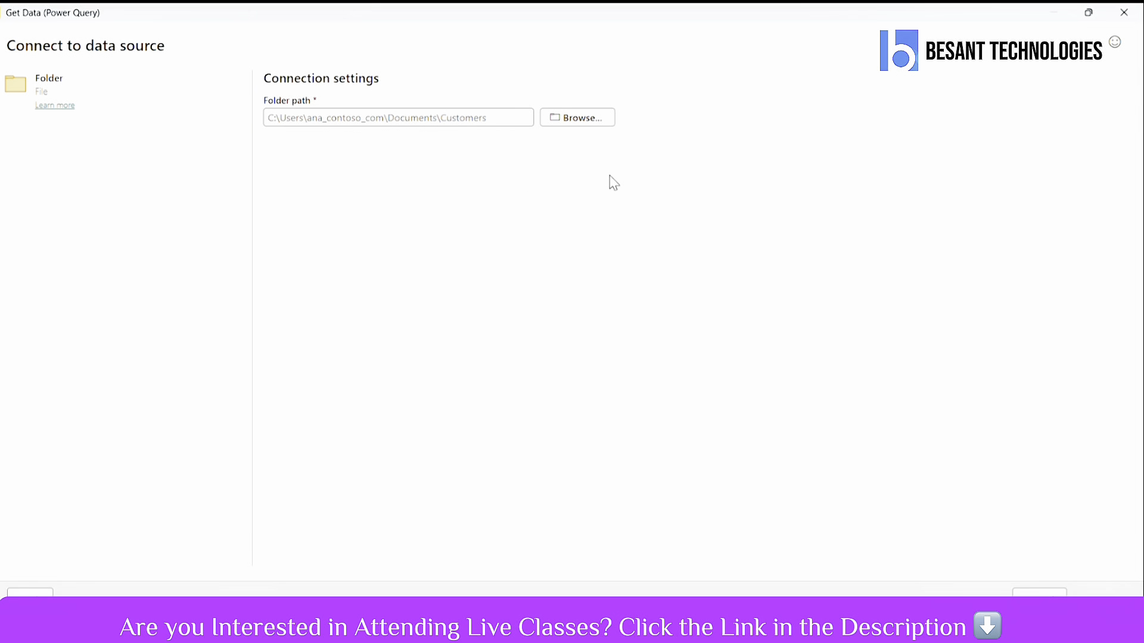
# Step: Cancel folder browsing, open the CSV folder inside 3. connecting to folder in File Explorer, and inspect project-alpha.csv in Excel
pyautogui.click(569, 118)
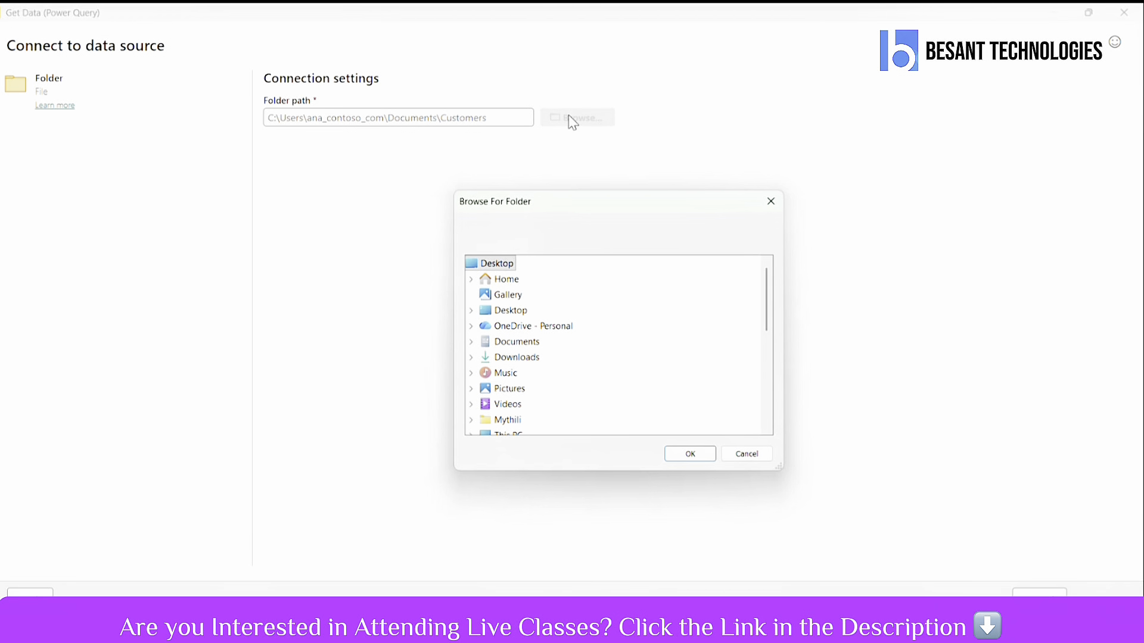
pyautogui.click(775, 205)
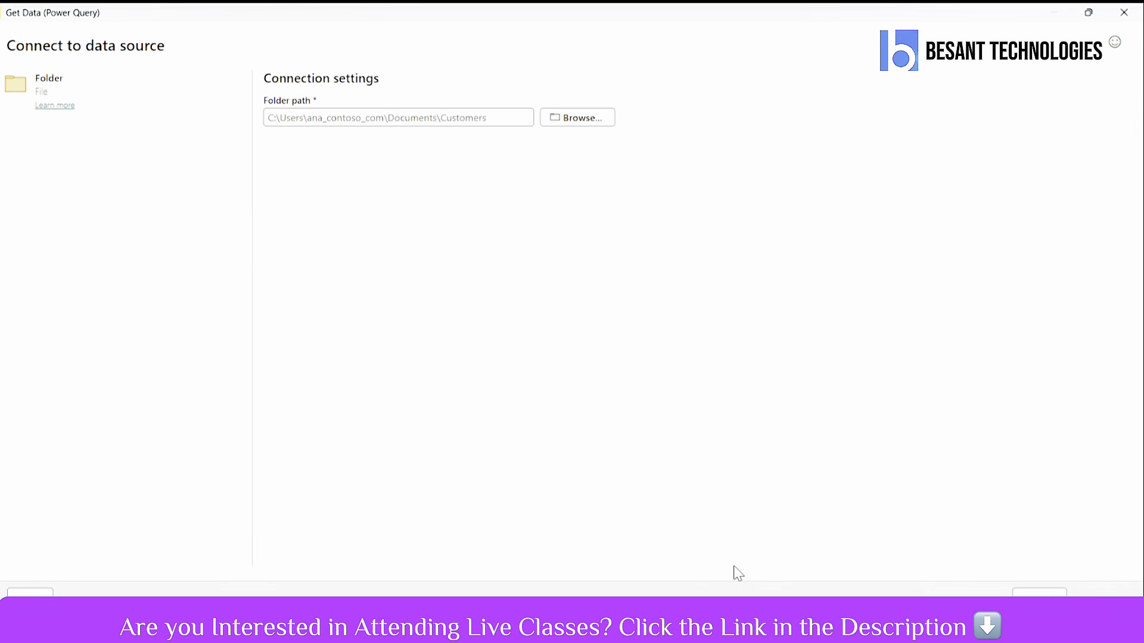
pyautogui.click(549, 629)
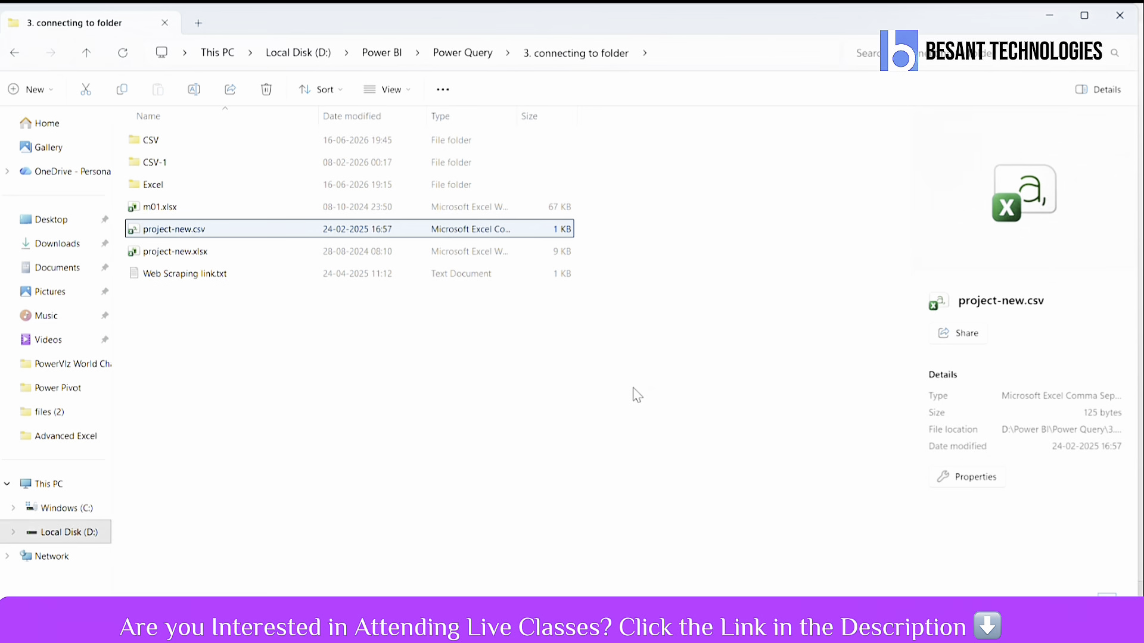
pyautogui.doubleClick(156, 143)
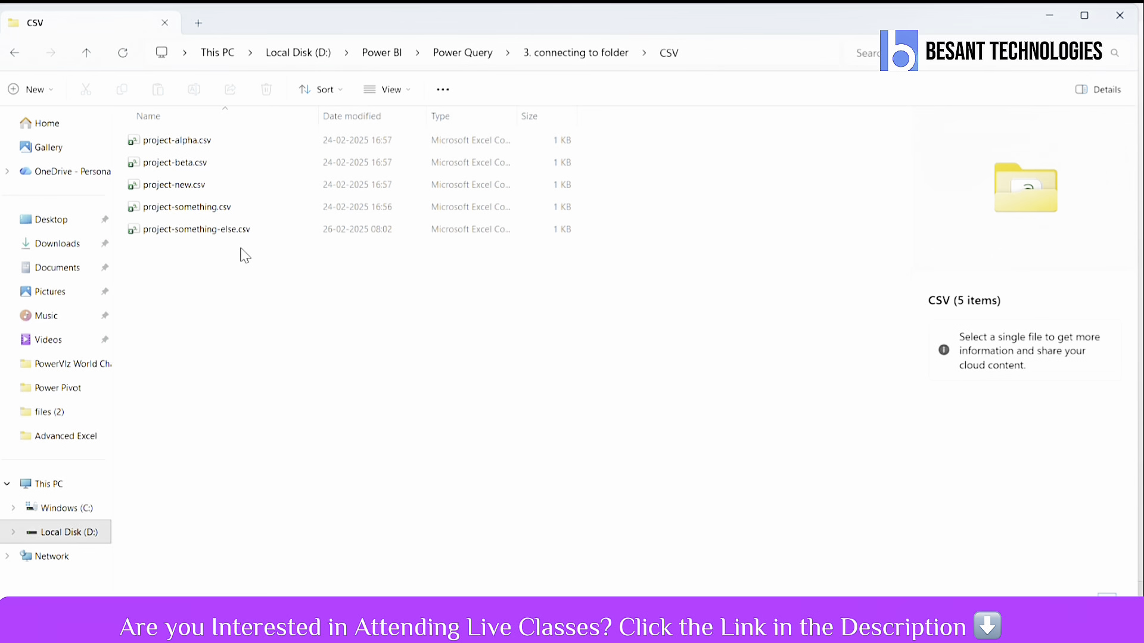
pyautogui.doubleClick(193, 142)
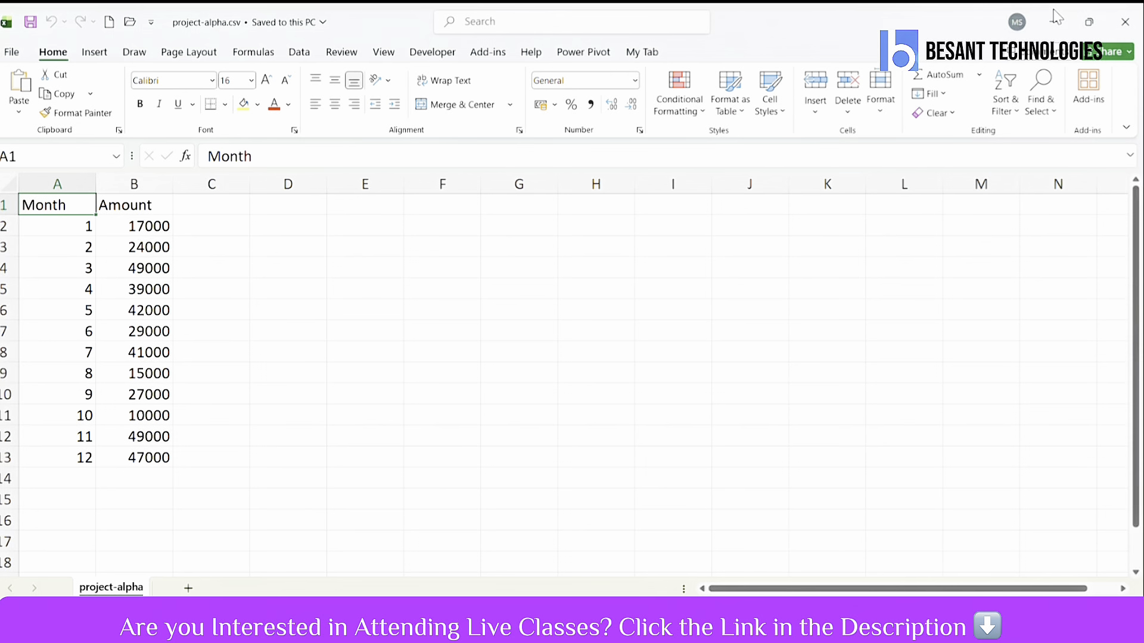
pyautogui.click(1135, 25)
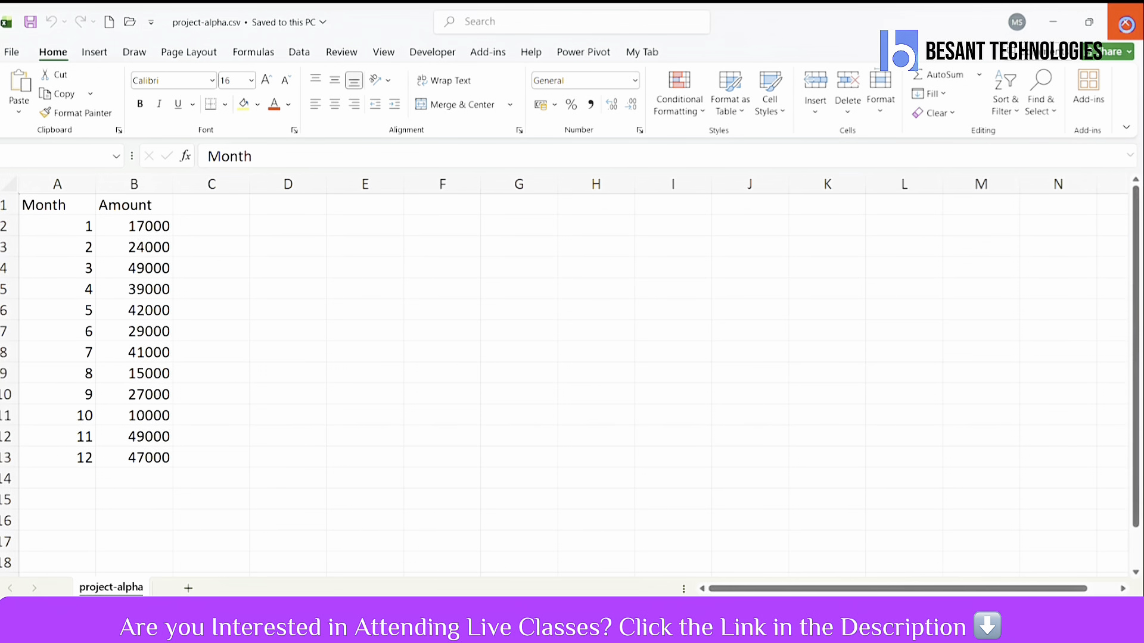
# Step: Copy the CSV folder's path, set the connection's folder path to D:\Power BI\Power Query\3. connecting to folder\CSV, and continue to the preview
pyautogui.click(726, 53)
pyautogui.hotkey('ctrl', 'c')
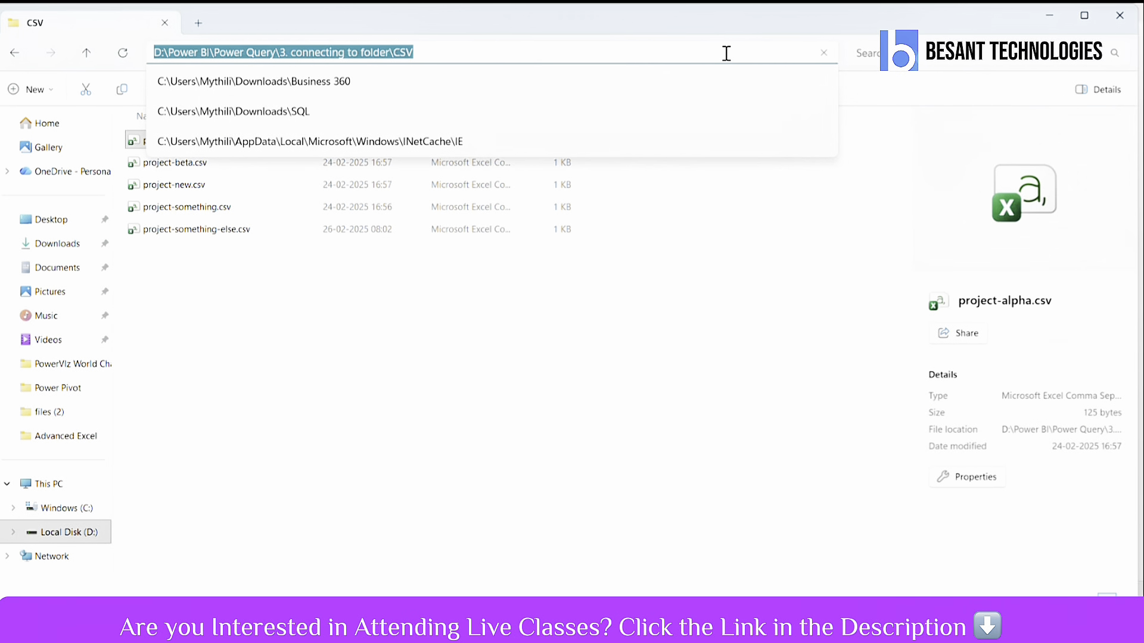
pyautogui.hotkey('alt', 'Tab')
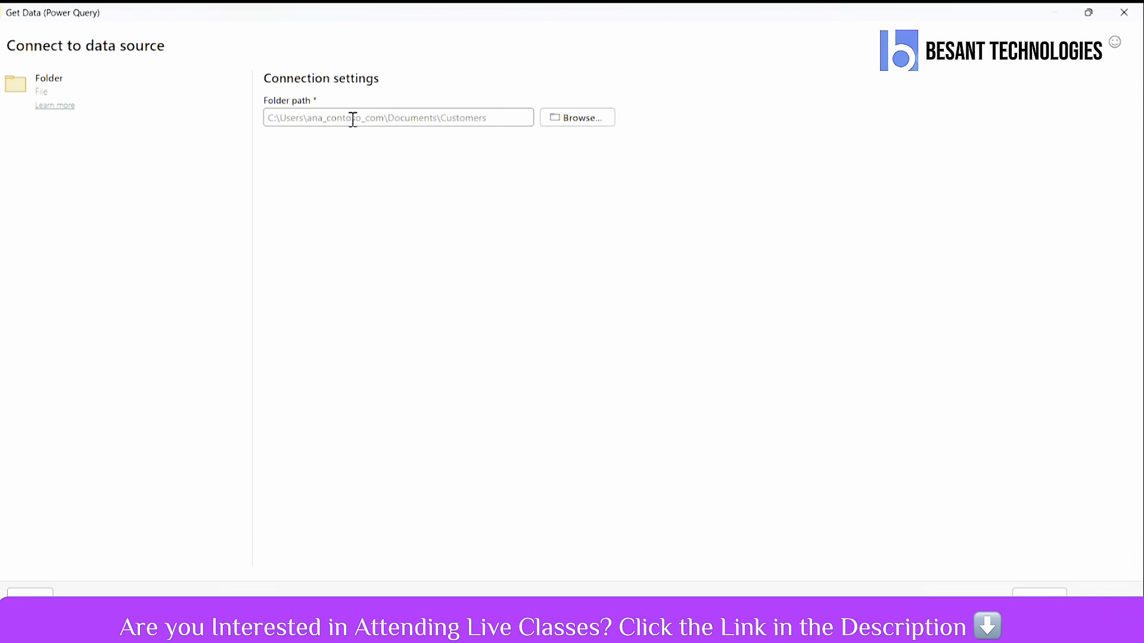
pyautogui.click(353, 119)
pyautogui.hotkey('ctrl', 'v')
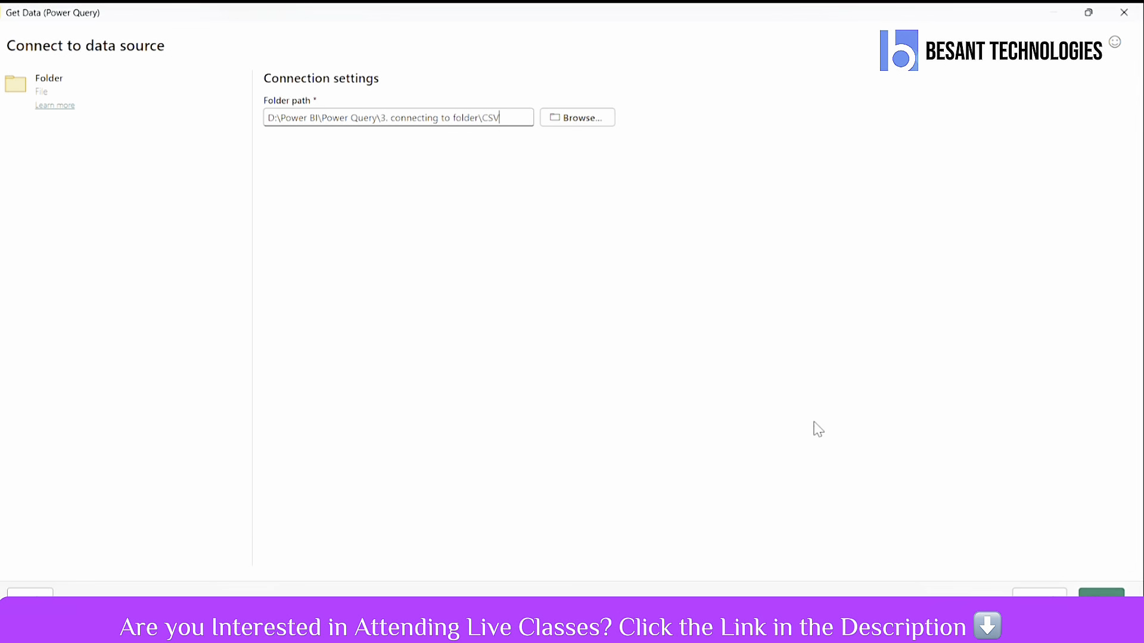
pyautogui.click(1101, 592)
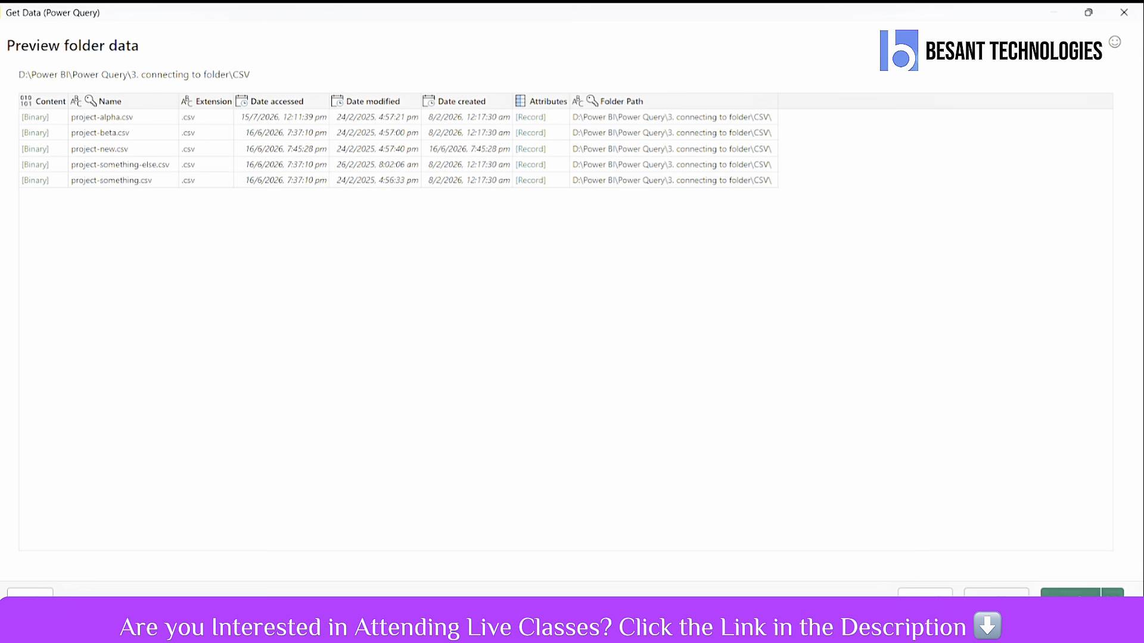
# Step: Load the previewed folder file list into the report without combining the files and display the new CSV table
pyautogui.click(1112, 592)
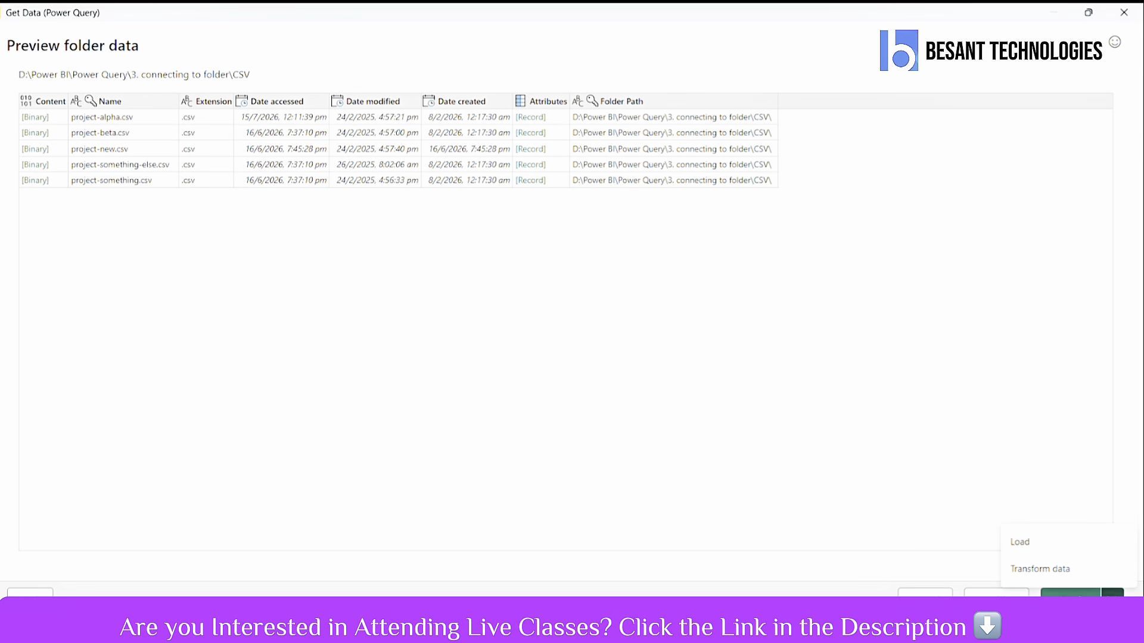
pyautogui.click(1009, 485)
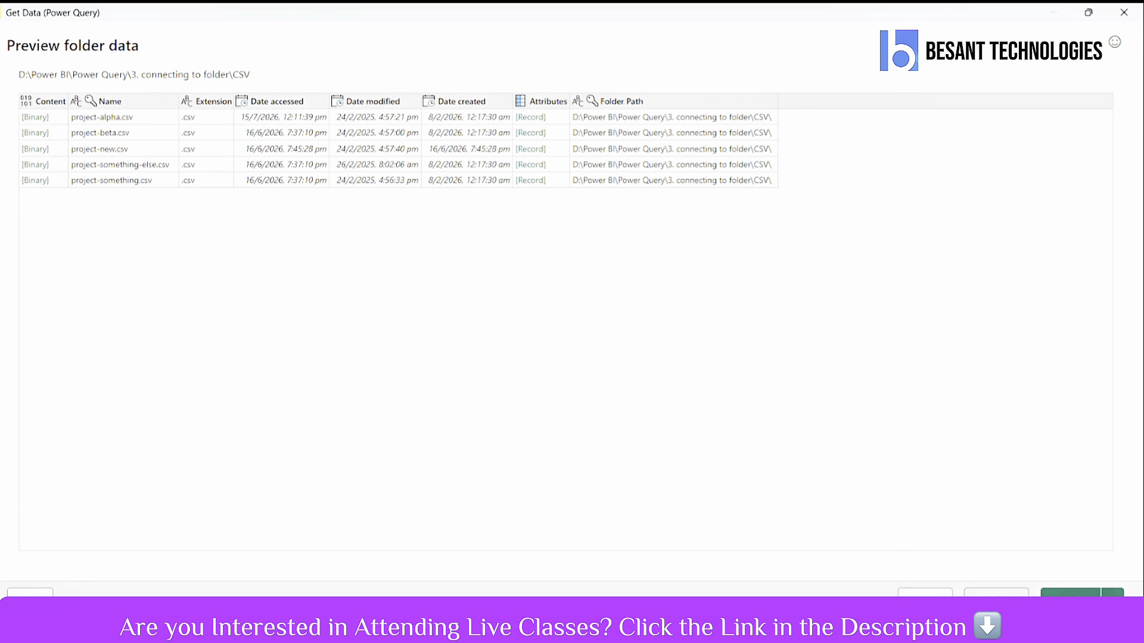
pyautogui.click(1076, 596)
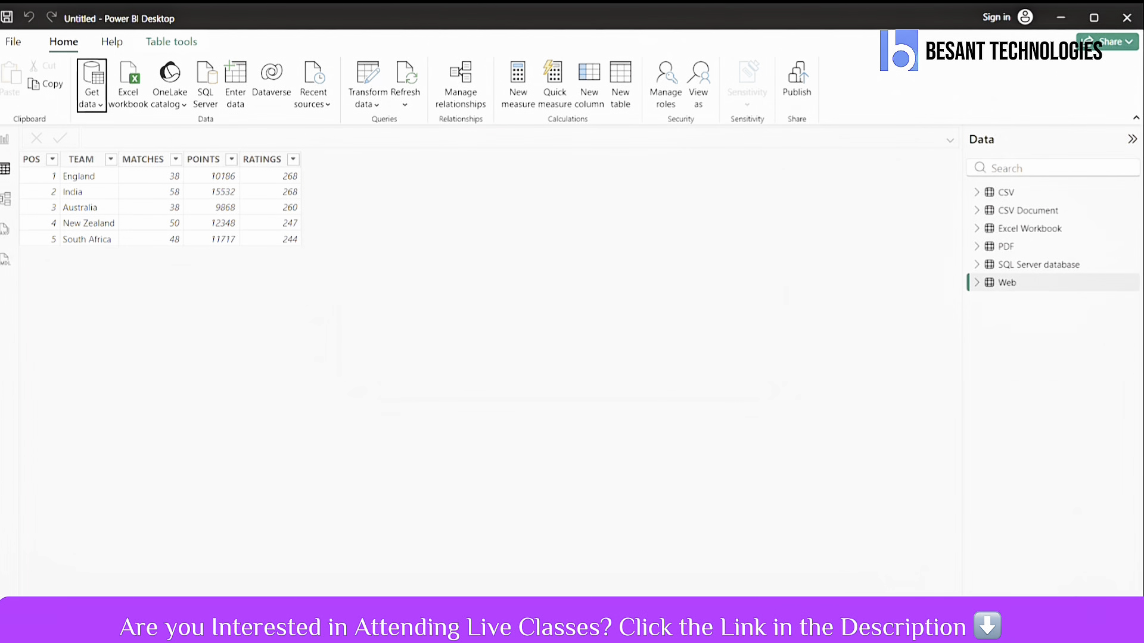
pyautogui.click(1004, 193)
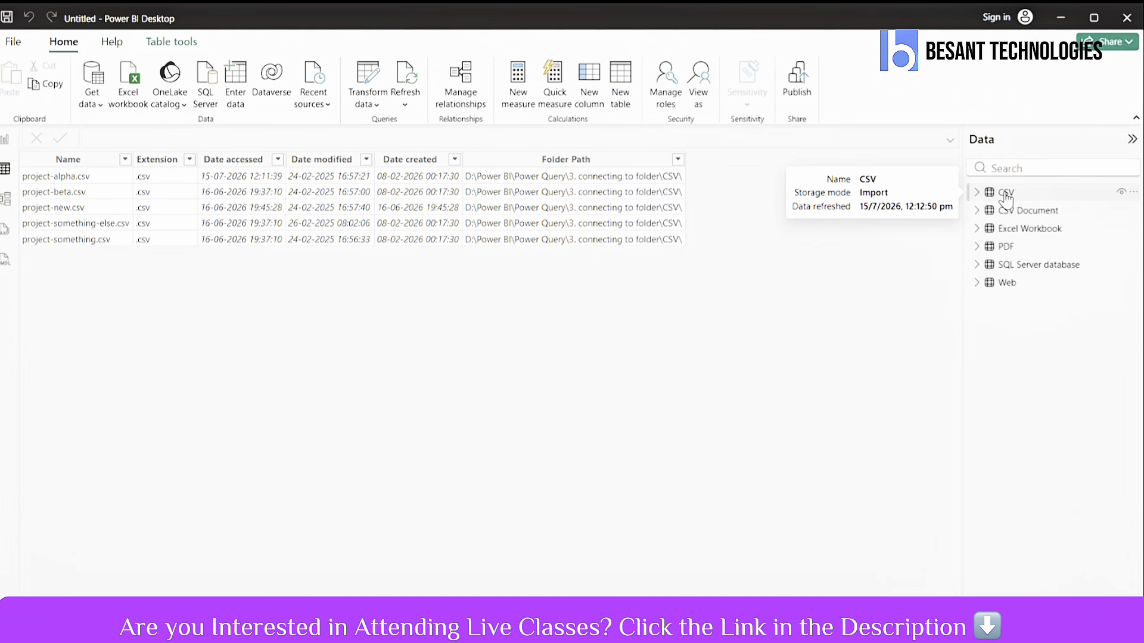
# Step: Start another folder connection from the recent source D:\Power BI\Power Query\3. connecting to folder\CSV and choose to combine its files
pyautogui.click(101, 106)
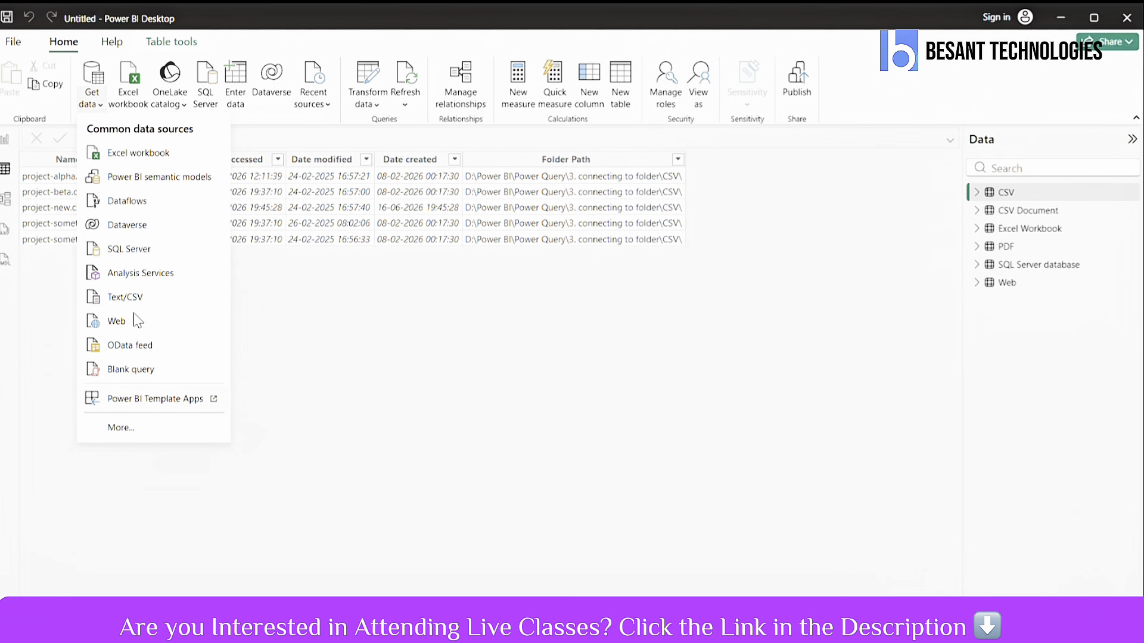
pyautogui.click(115, 429)
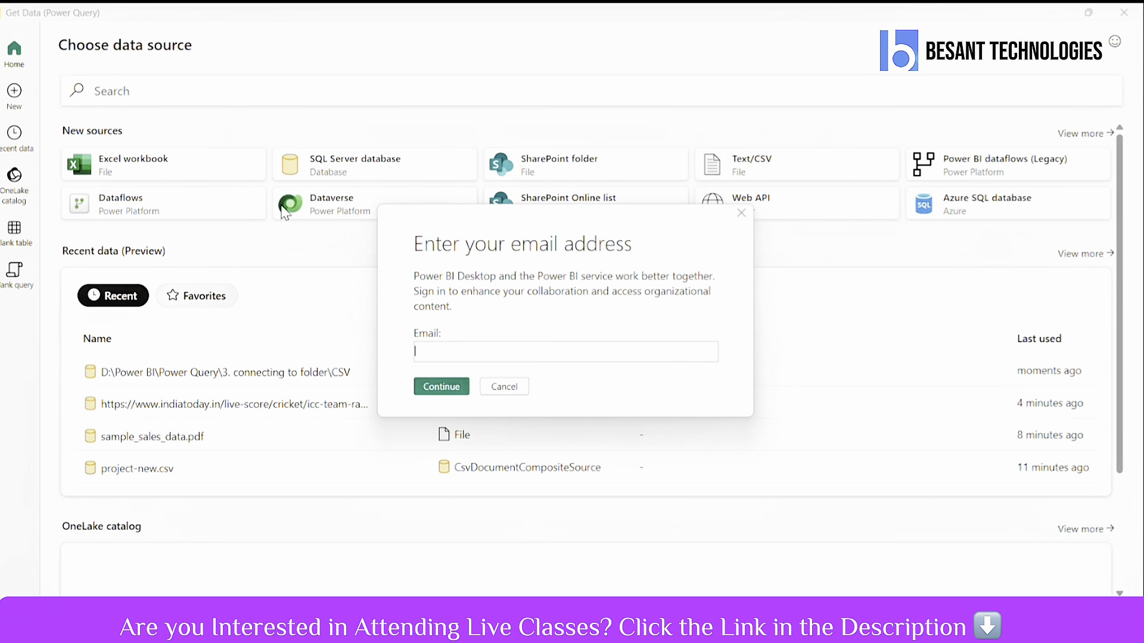
pyautogui.click(741, 213)
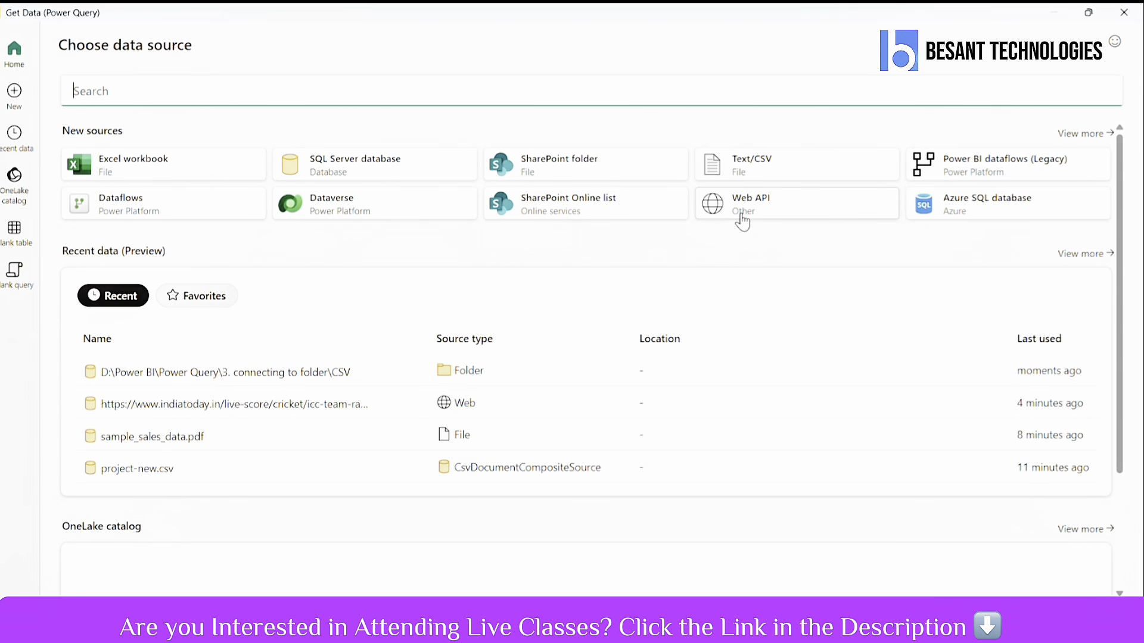
pyautogui.write('folder')
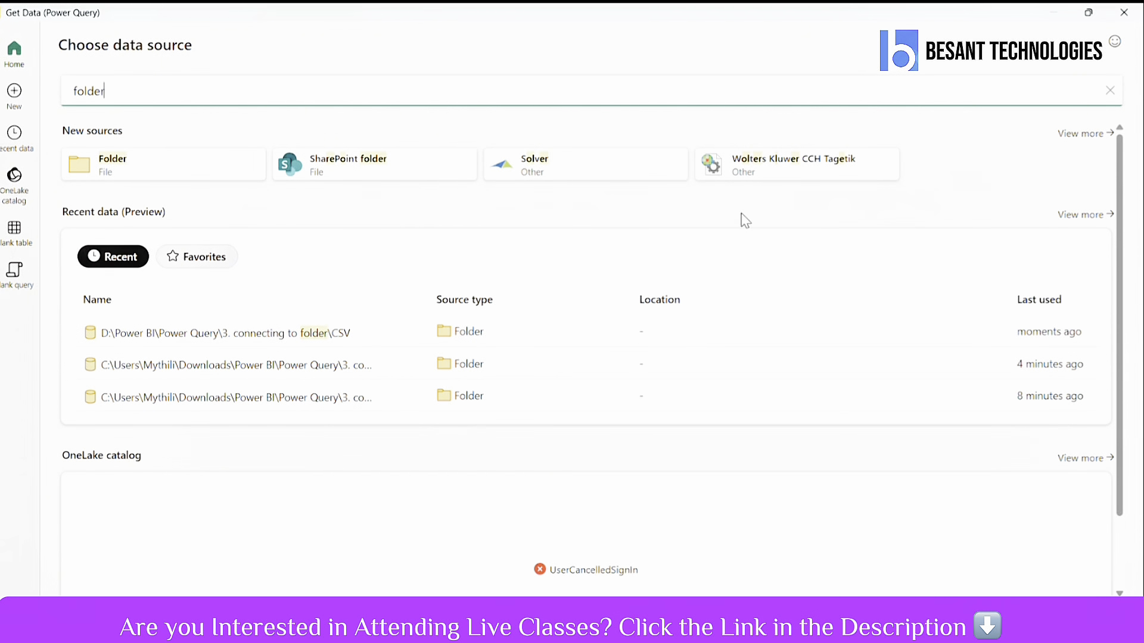
pyautogui.click(238, 338)
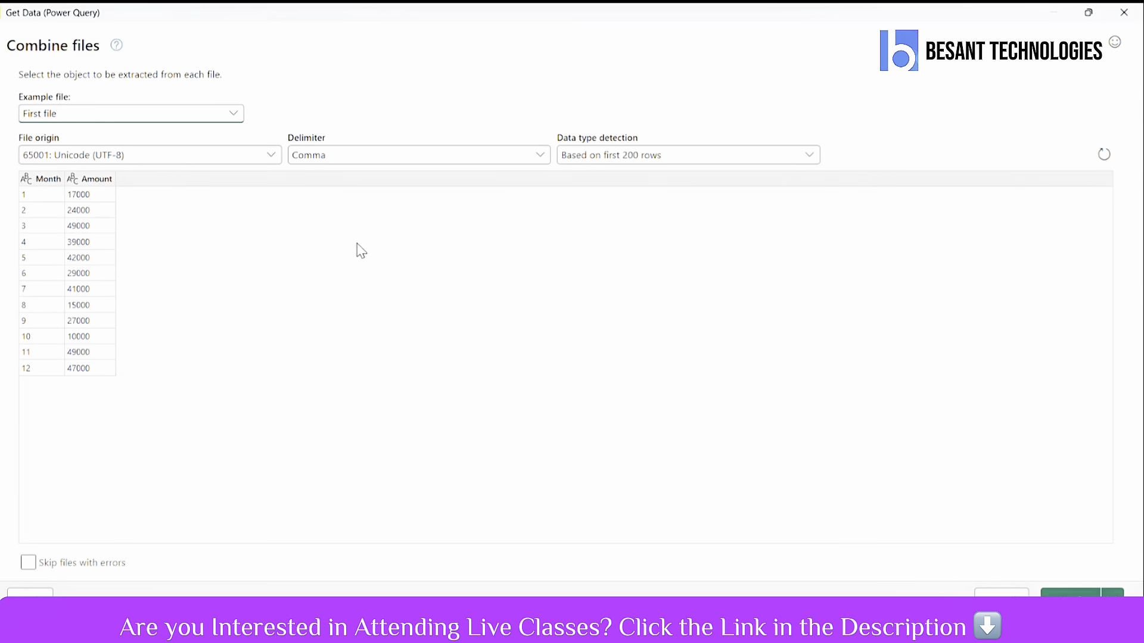
# Step: Keep First file as the example file for combining and send the folder data to Power Query Editor for transformation
pyautogui.click(234, 115)
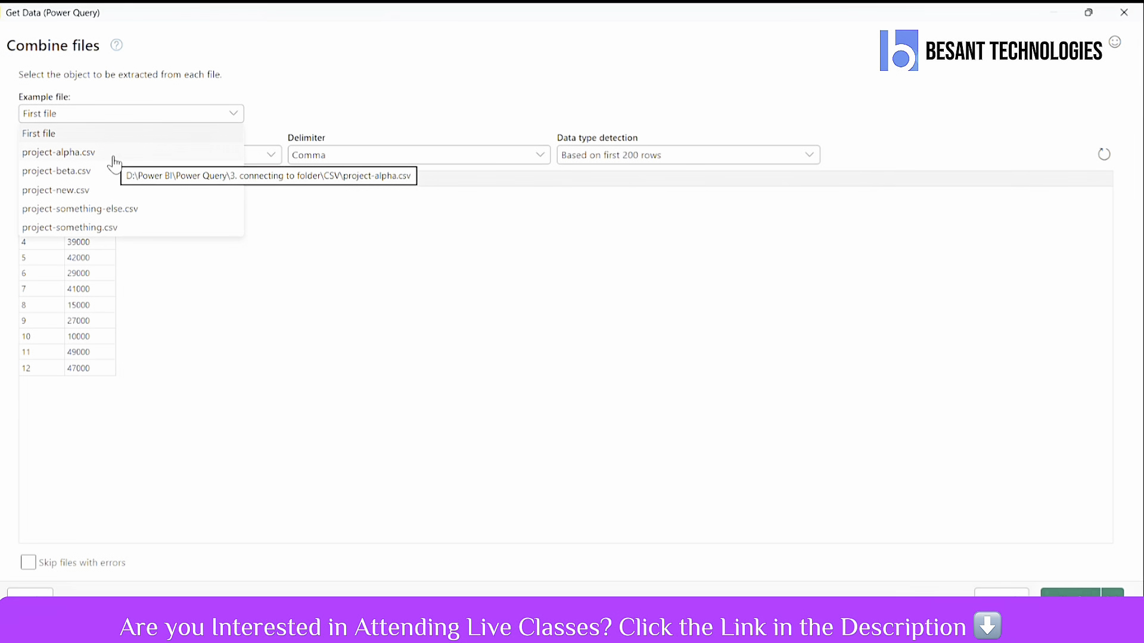
pyautogui.click(360, 108)
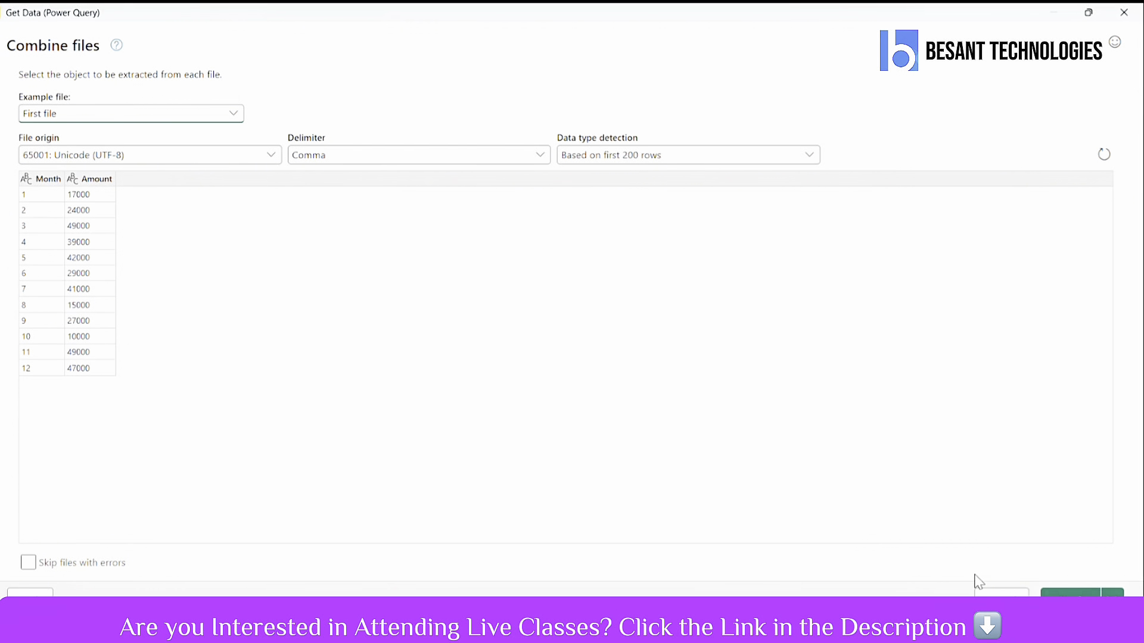
pyautogui.click(1113, 599)
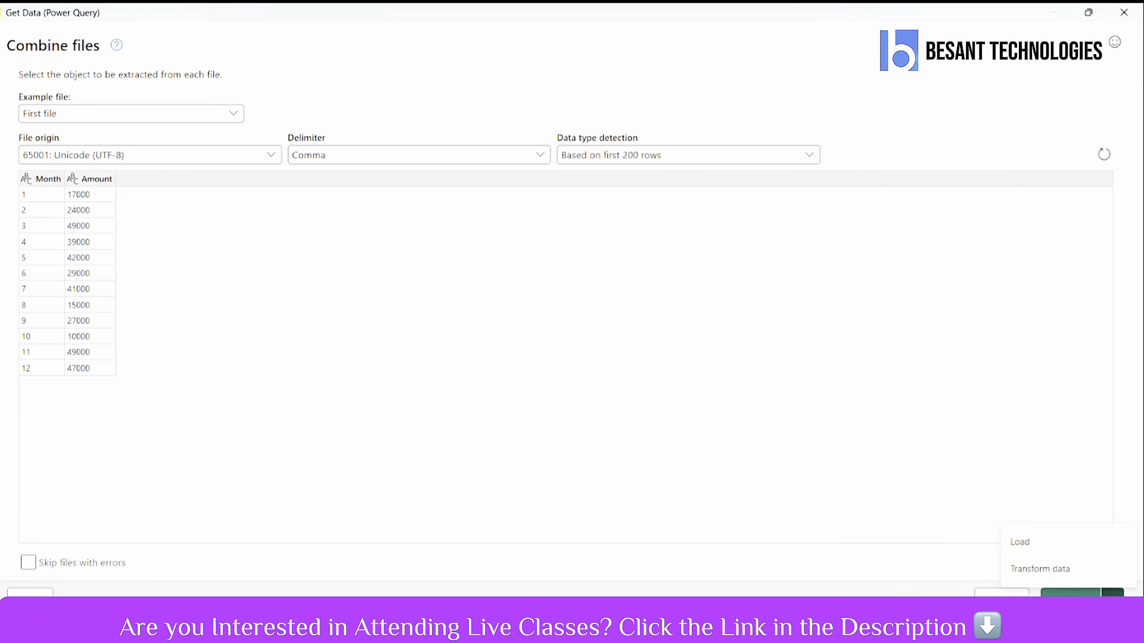
pyautogui.click(1049, 571)
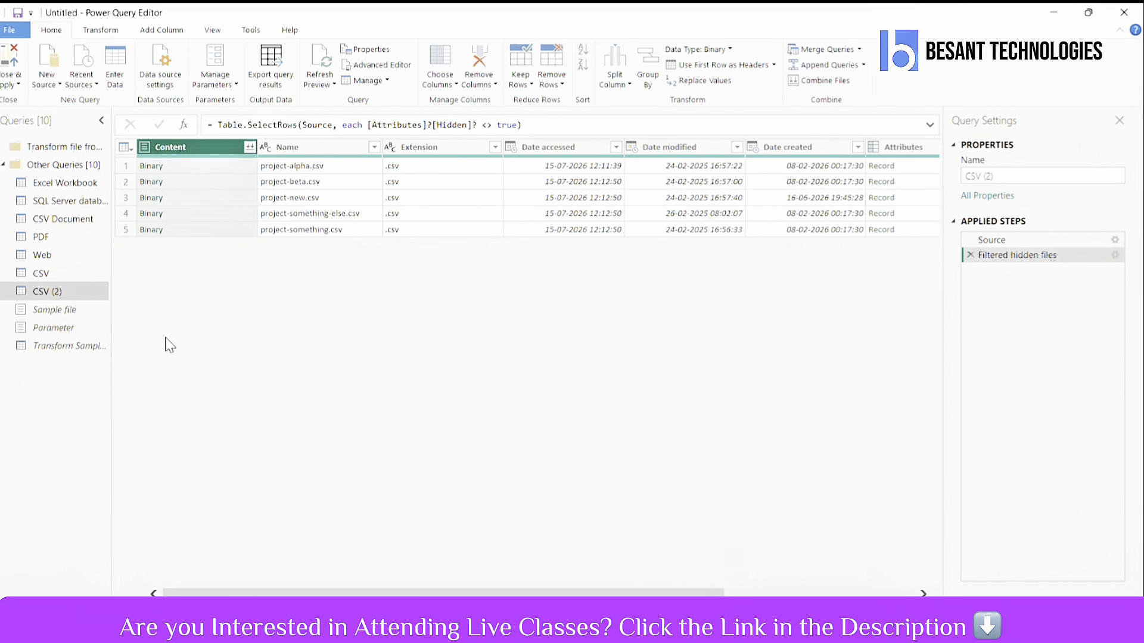
# Step: Display the original CSV query in Power Query Editor to compare it with CSV (2)
pyautogui.click(49, 277)
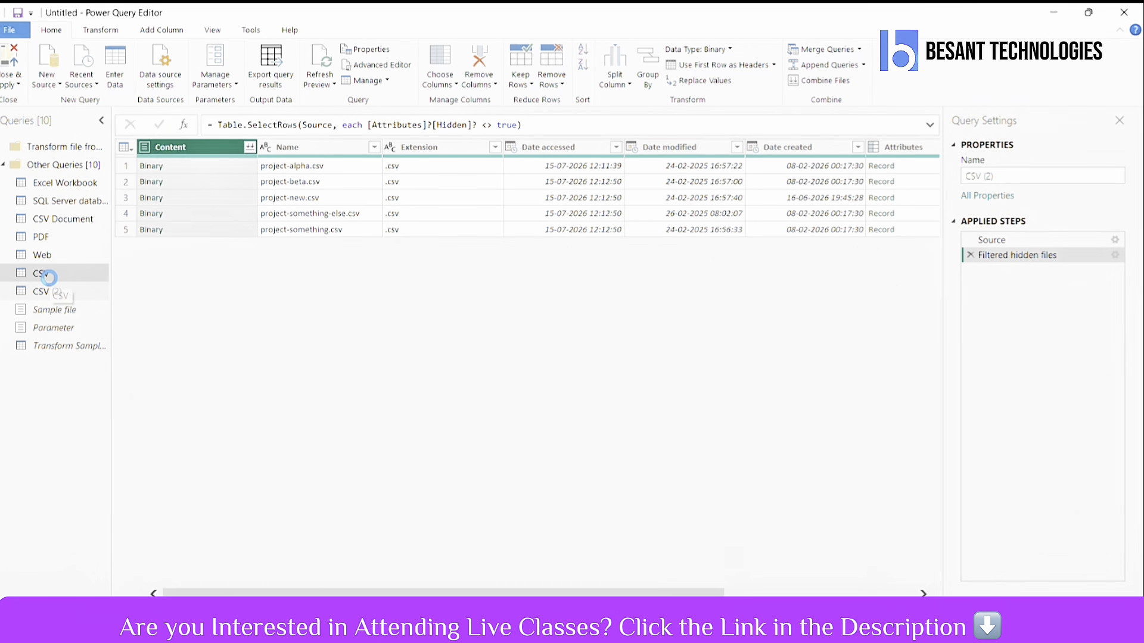
pyautogui.click(49, 288)
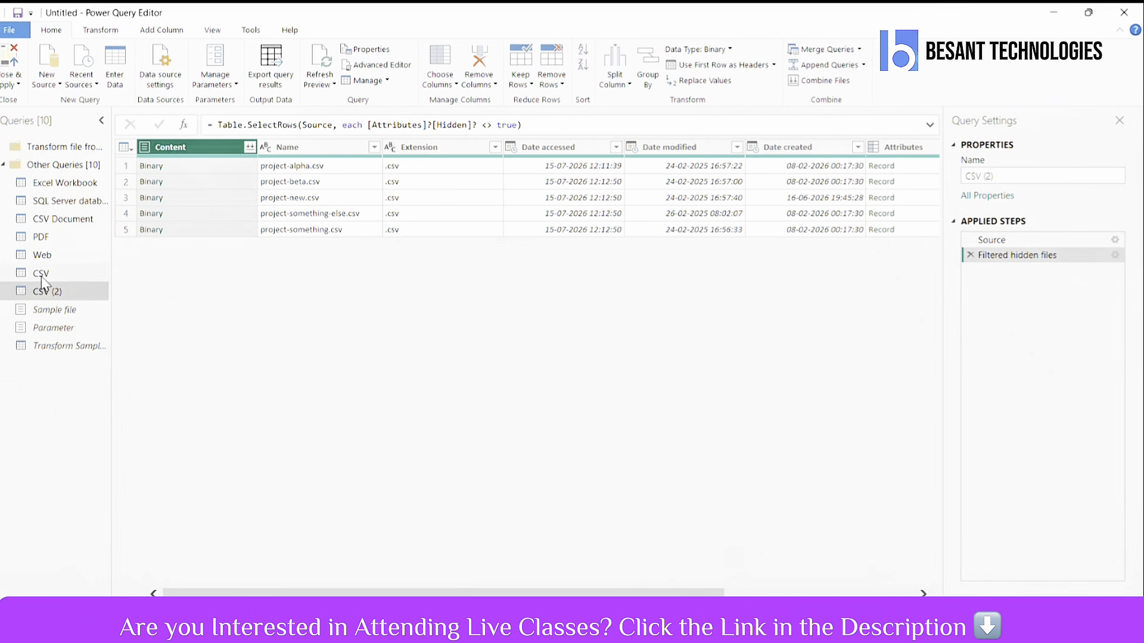
pyautogui.click(47, 274)
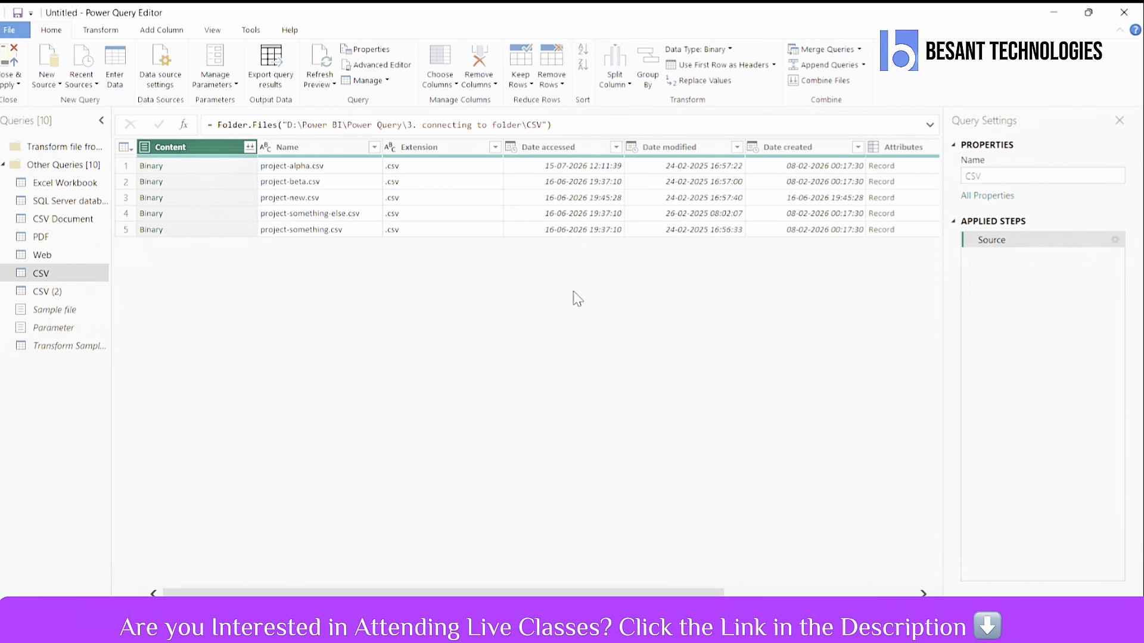
# Step: Keep only the Content and Name columns in the CSV query, removing all other columns
pyautogui.keyDown('ctrl'); pyautogui.click(321, 150); pyautogui.keyUp('ctrl')
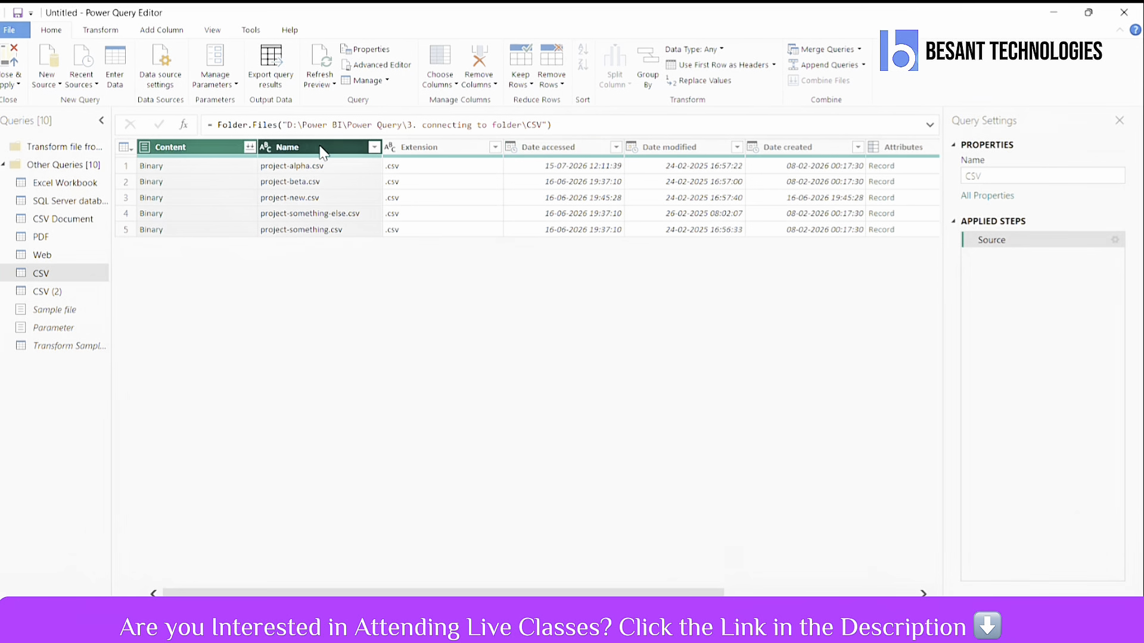
pyautogui.rightClick(321, 151)
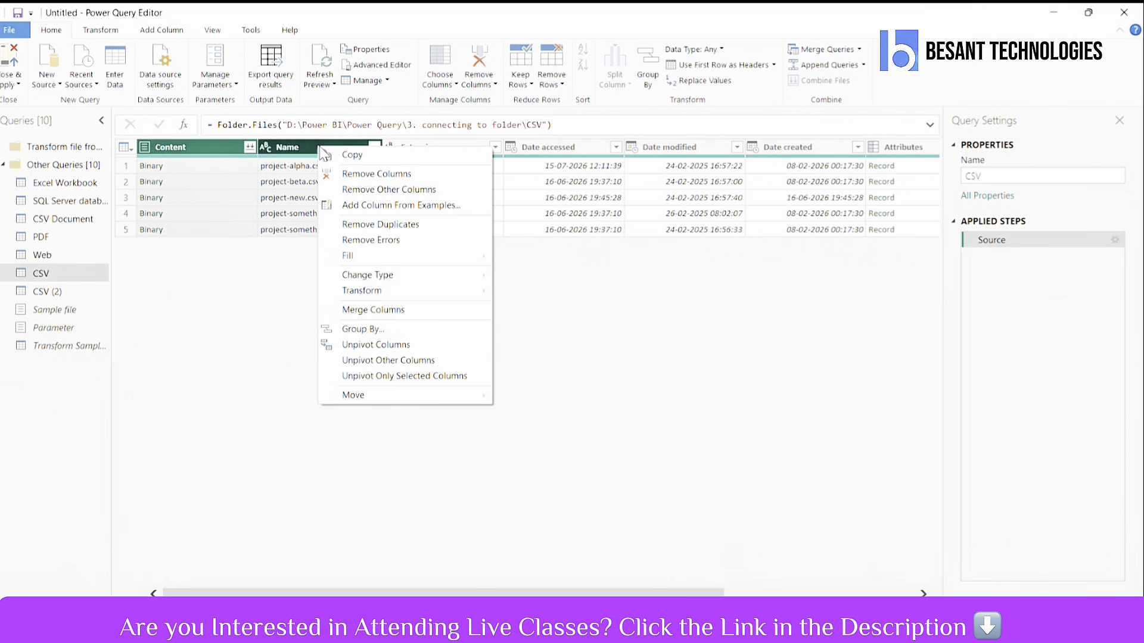
pyautogui.click(355, 190)
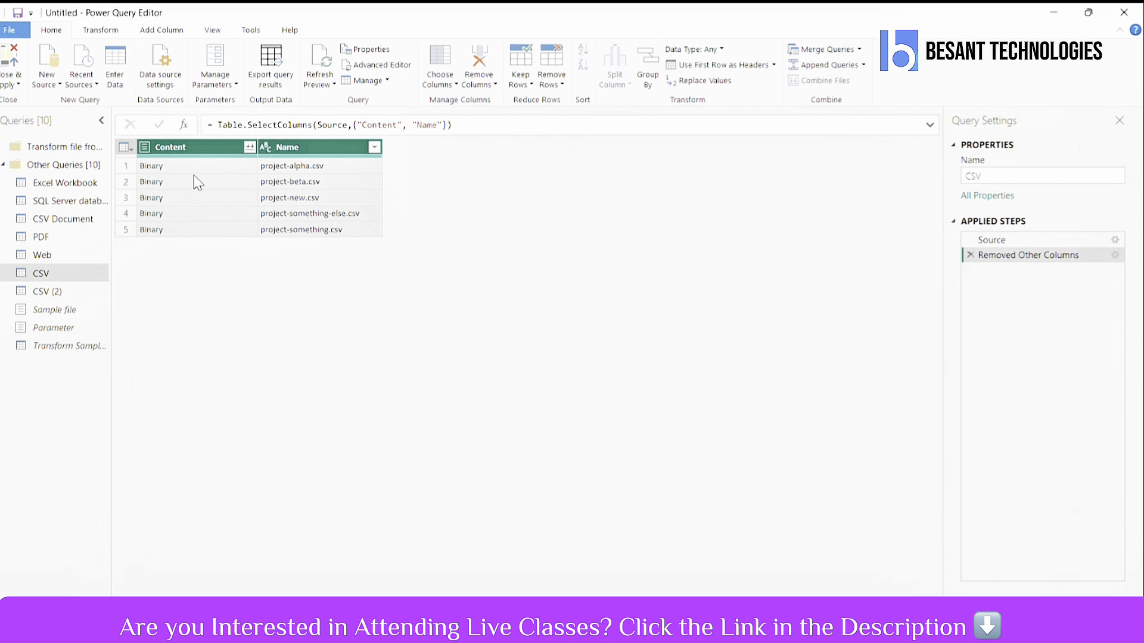
# Step: Add a custom column named Custom with the formula Csv.Document([Content]) to the CSV query
pyautogui.click(209, 148)
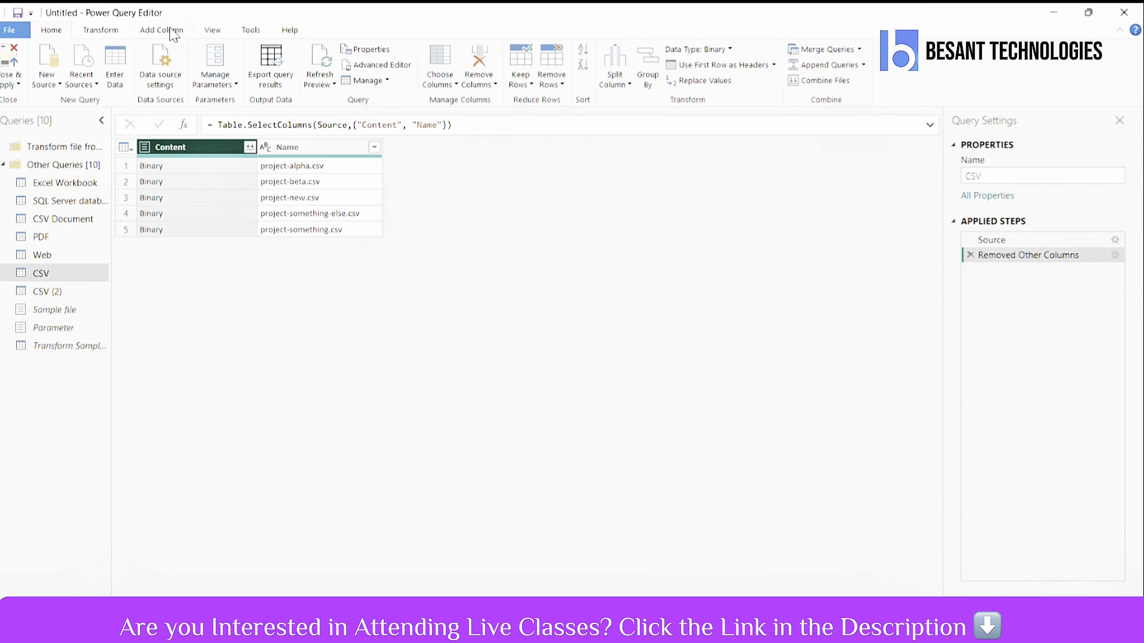
pyautogui.click(173, 32)
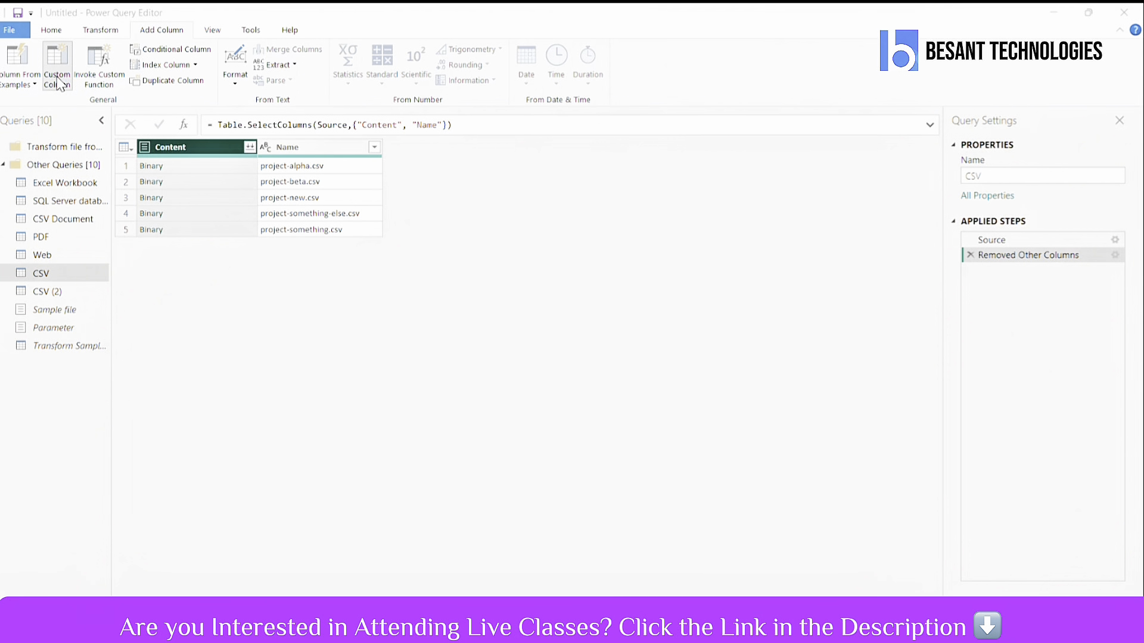
pyautogui.click(59, 82)
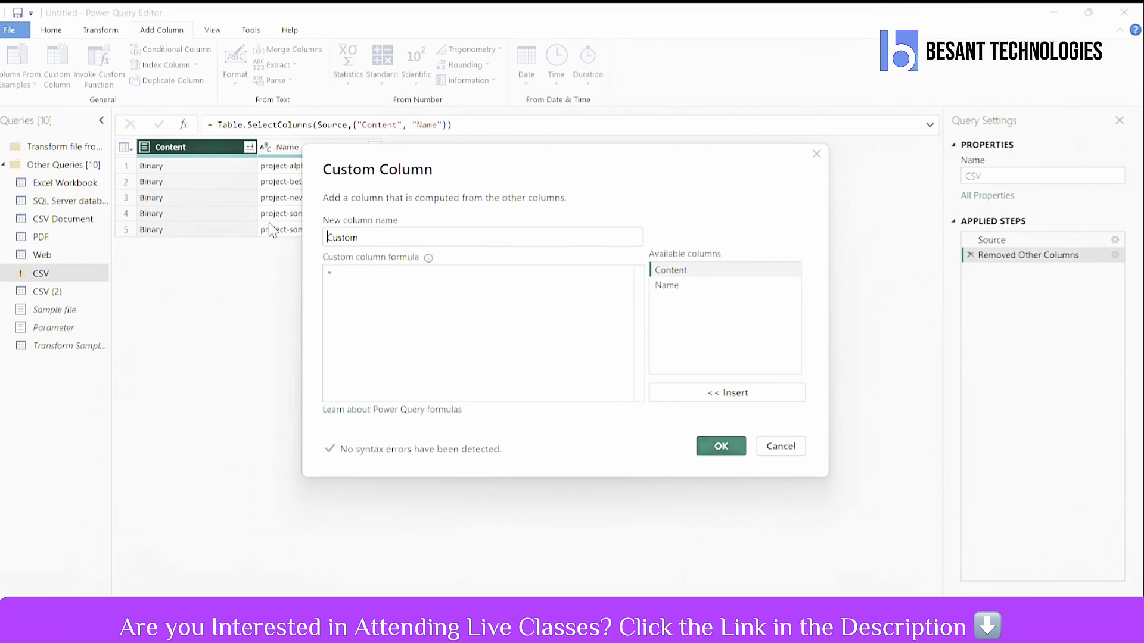
pyautogui.click(349, 273)
pyautogui.write('csv')
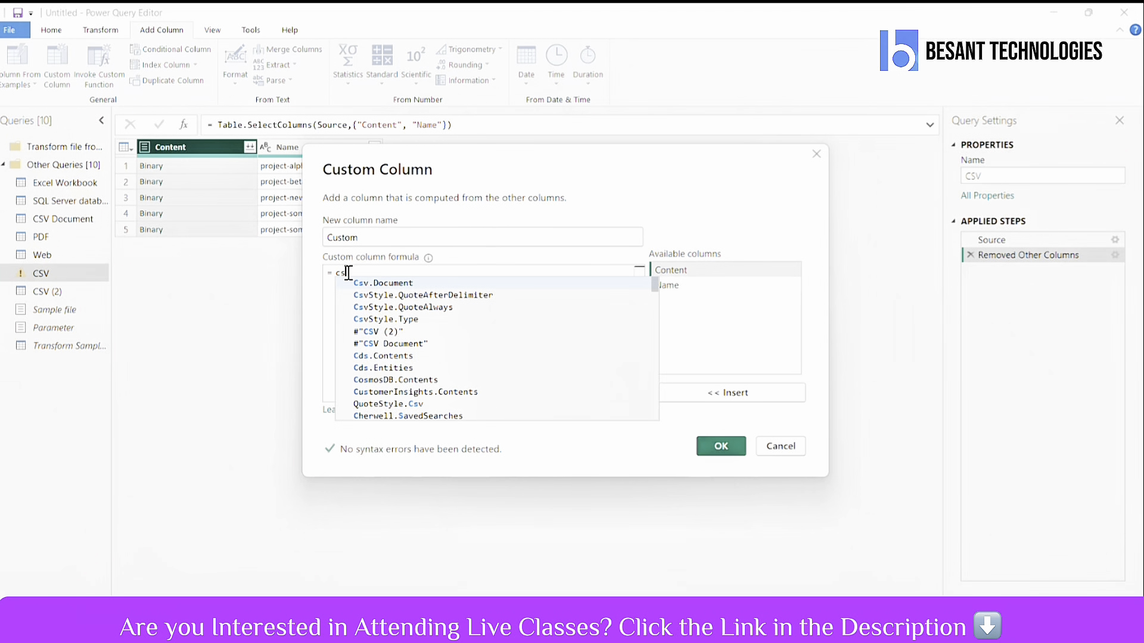
pyautogui.click(377, 290)
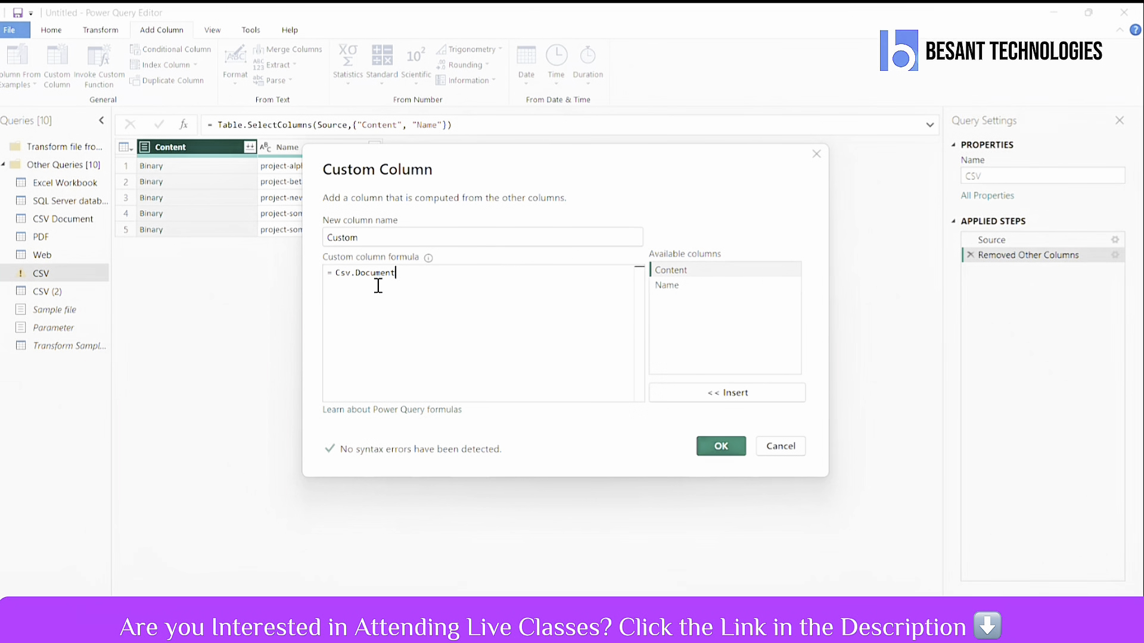
pyautogui.write('(')
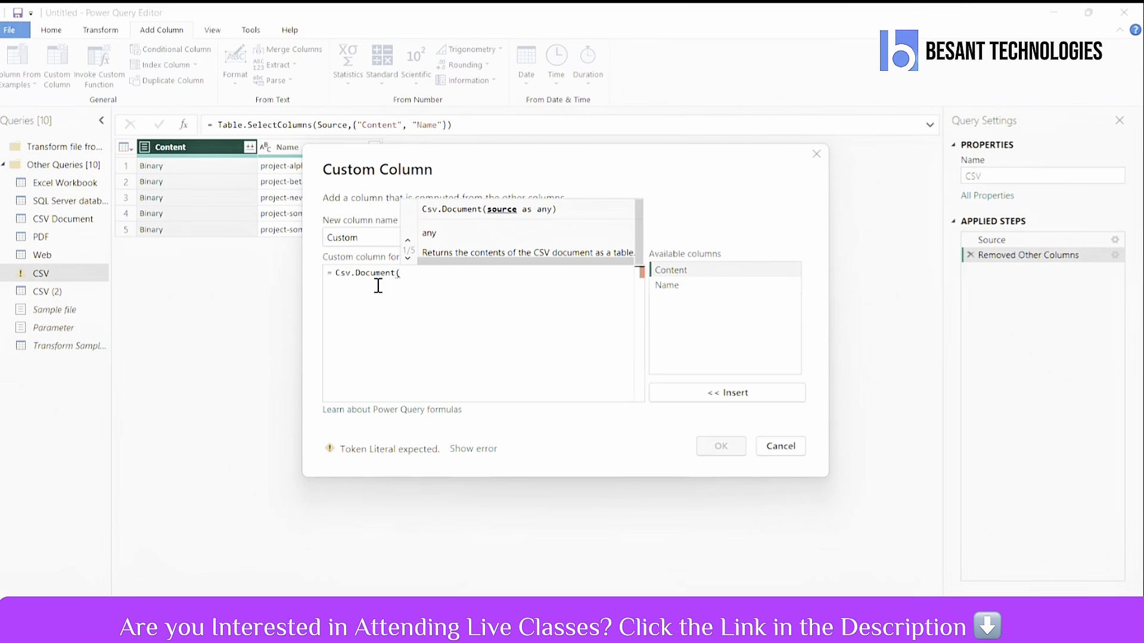
pyautogui.doubleClick(669, 273)
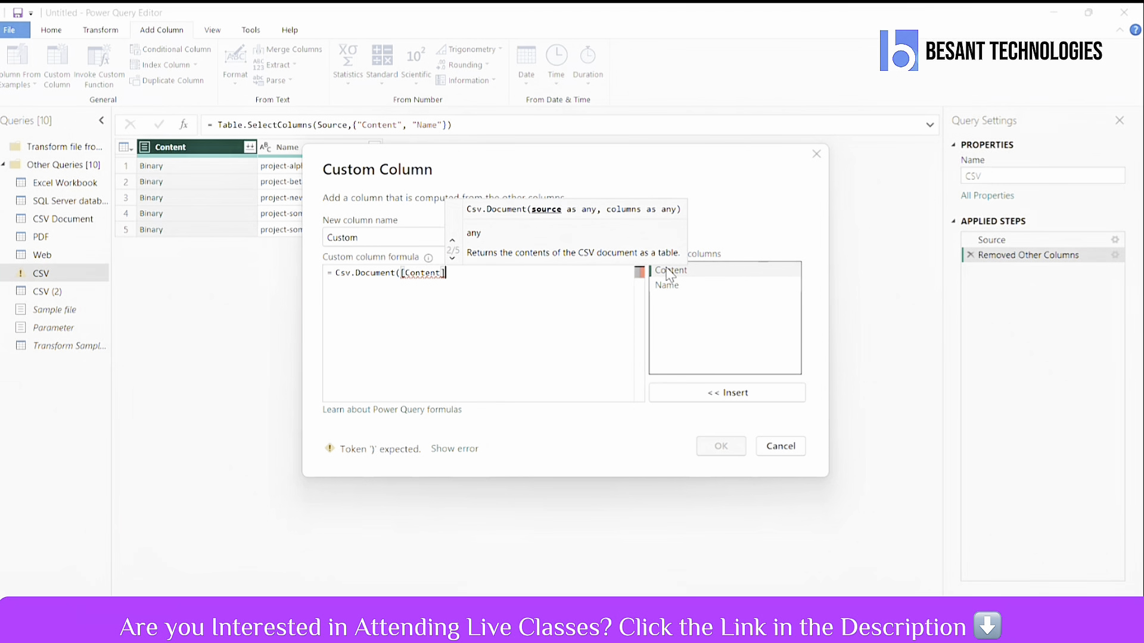
pyautogui.write(')')
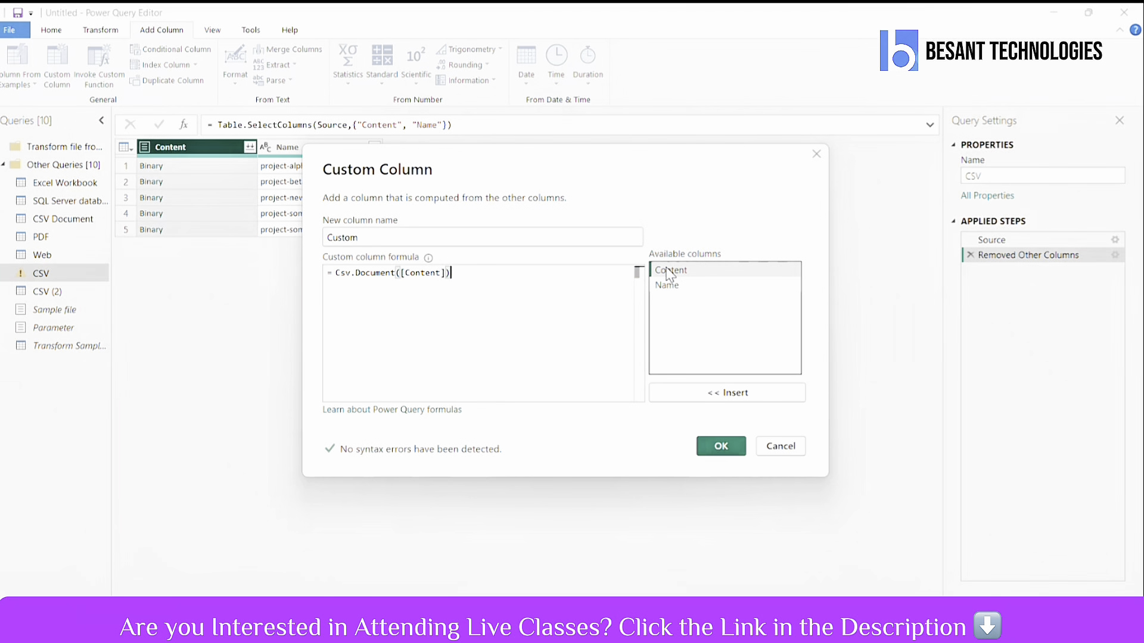
pyautogui.click(741, 450)
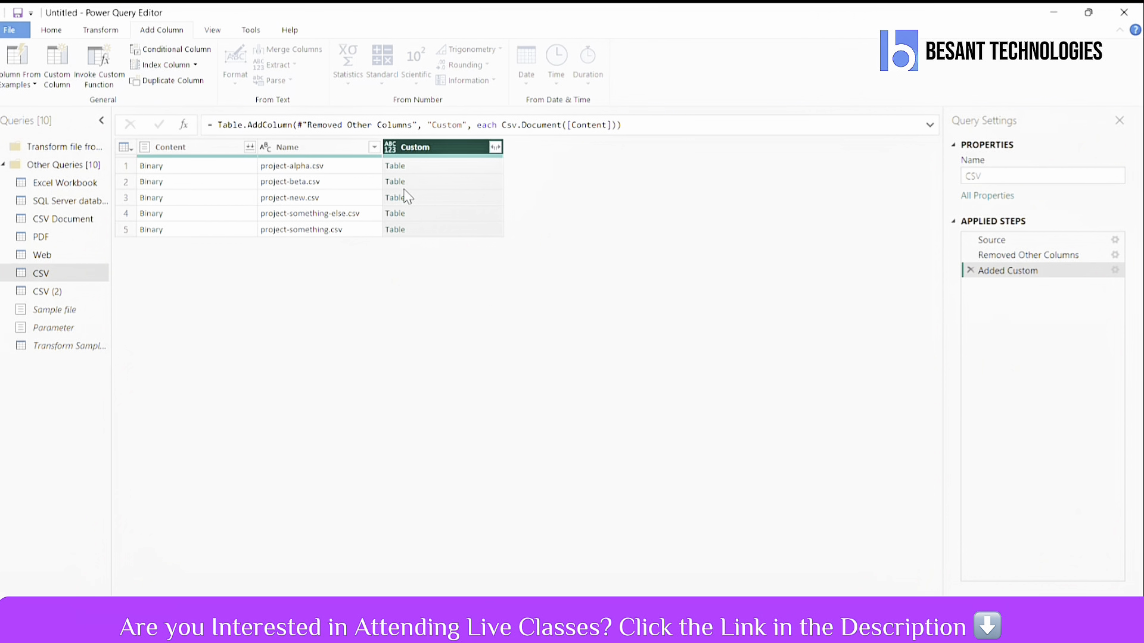
# Step: Drill into the project-alpha.csv table in the Custom column, and delete the Changed Type, Promoted Headers and Custom steps this adds
pyautogui.click(396, 172)
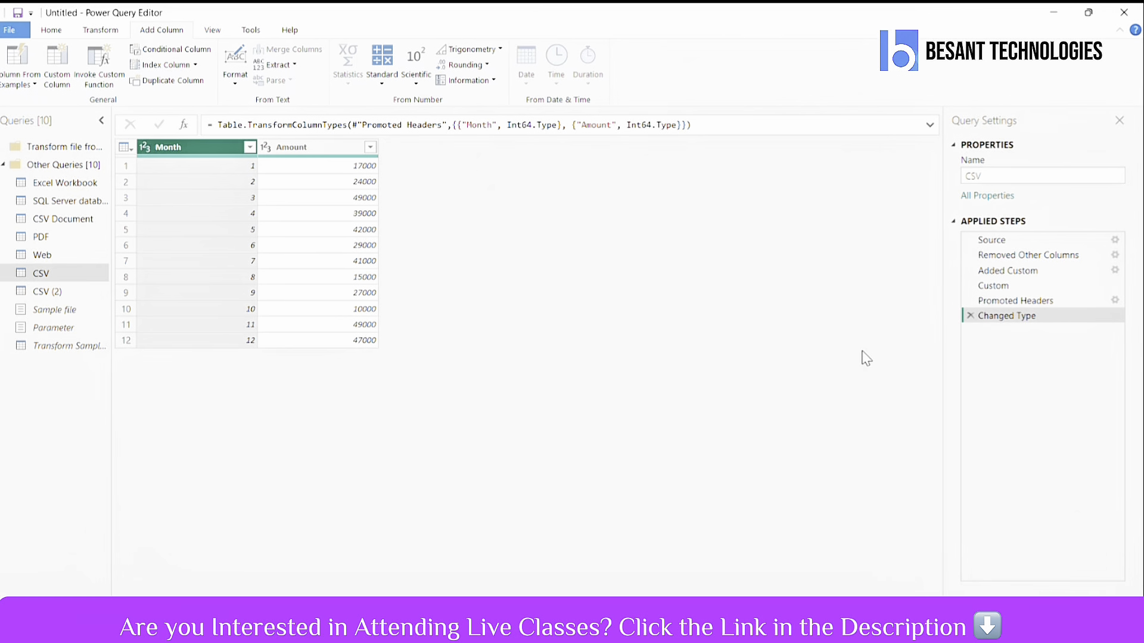
pyautogui.click(970, 317)
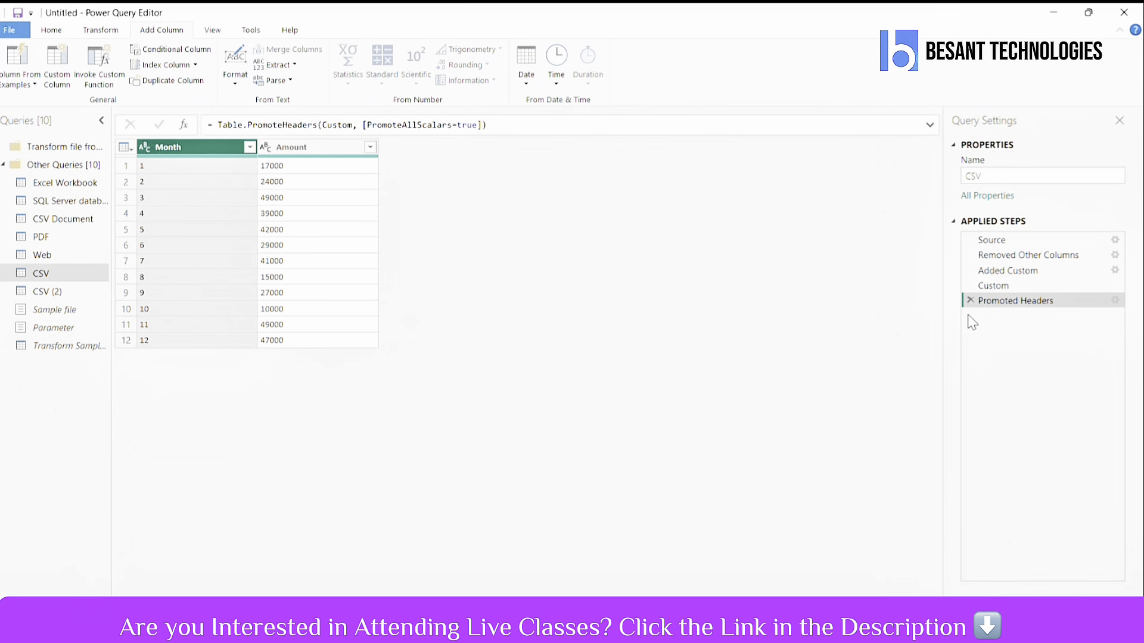
pyautogui.click(970, 301)
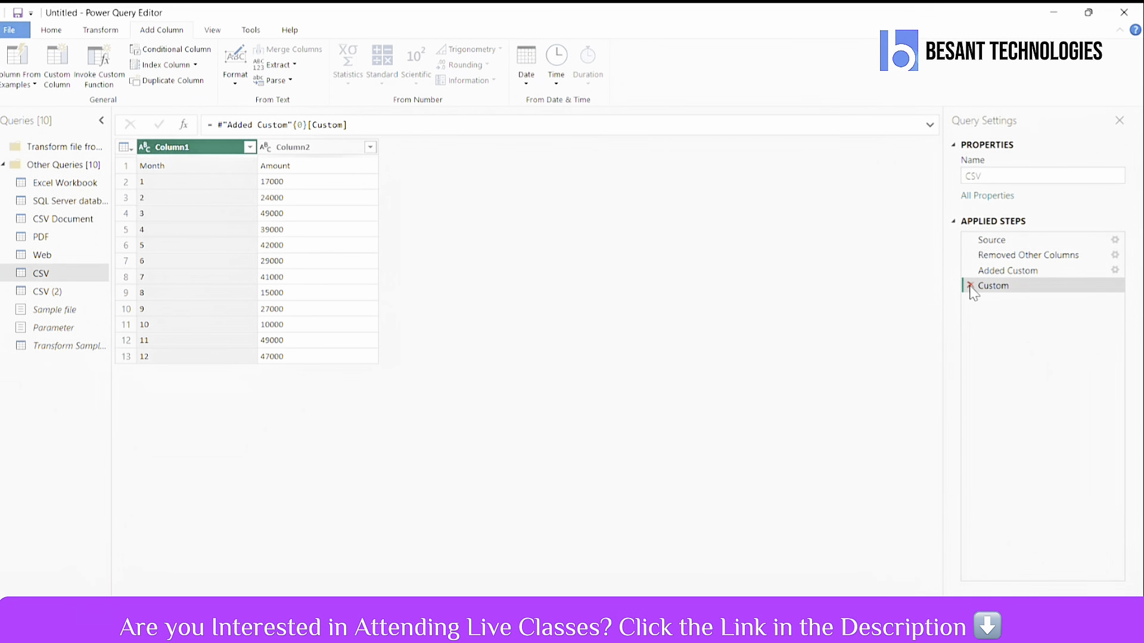
pyautogui.click(970, 285)
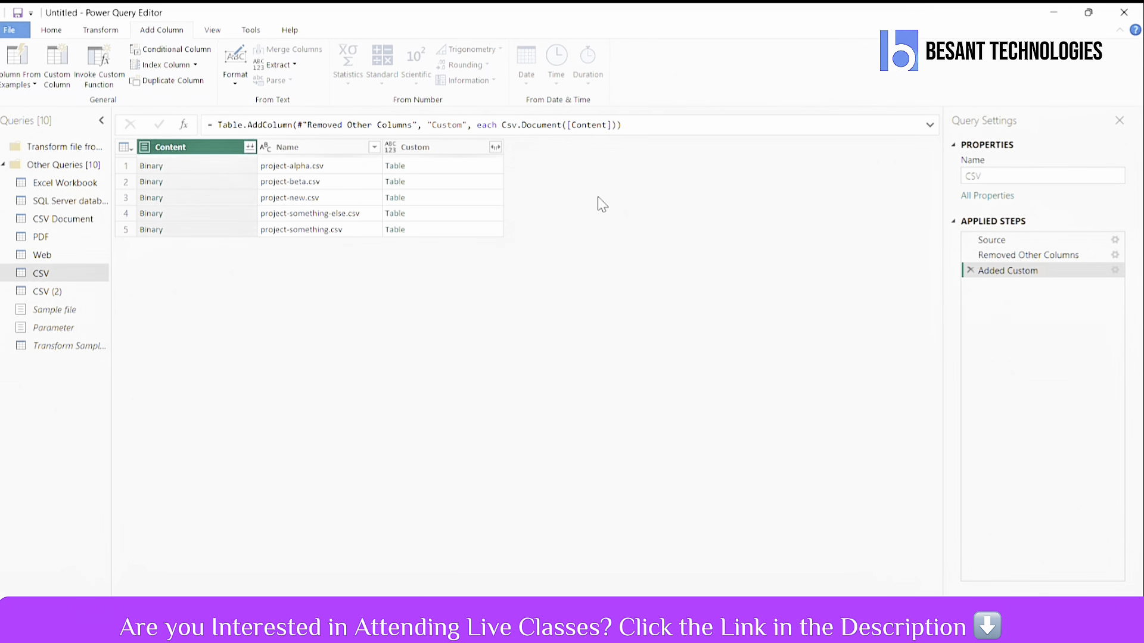
# Step: Try expanding both columns of the Custom tables with the original column name as prefix, and delete that Expanded Custom step
pyautogui.hotkey('ctrl', 'shift', '+')
pyautogui.hotkey('ctrl', 'shift', '+')
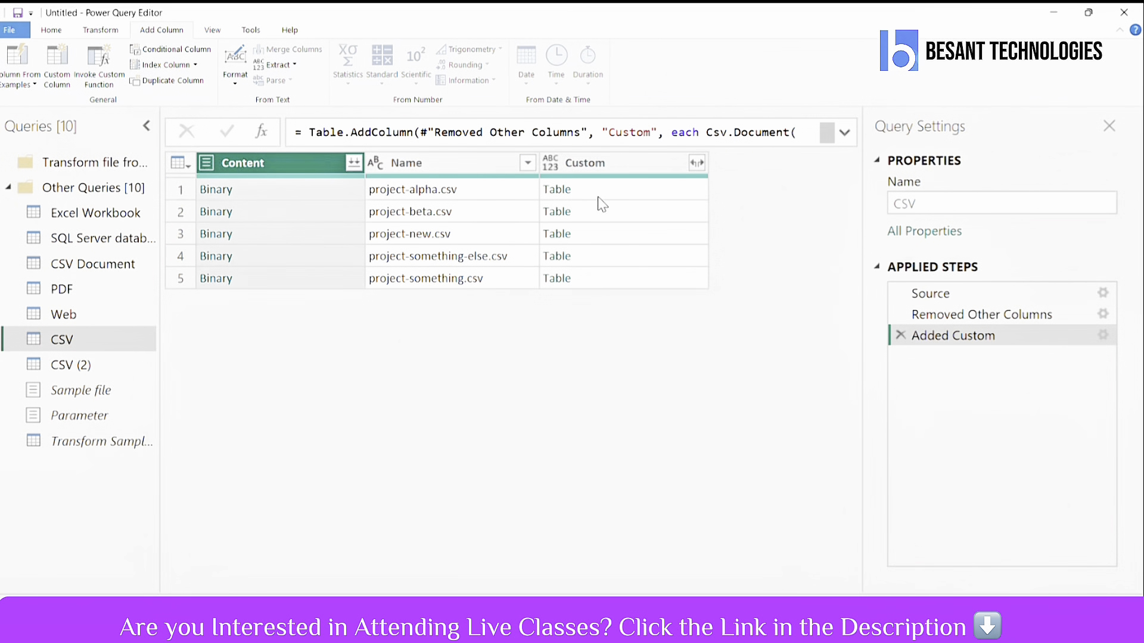
pyautogui.click(697, 164)
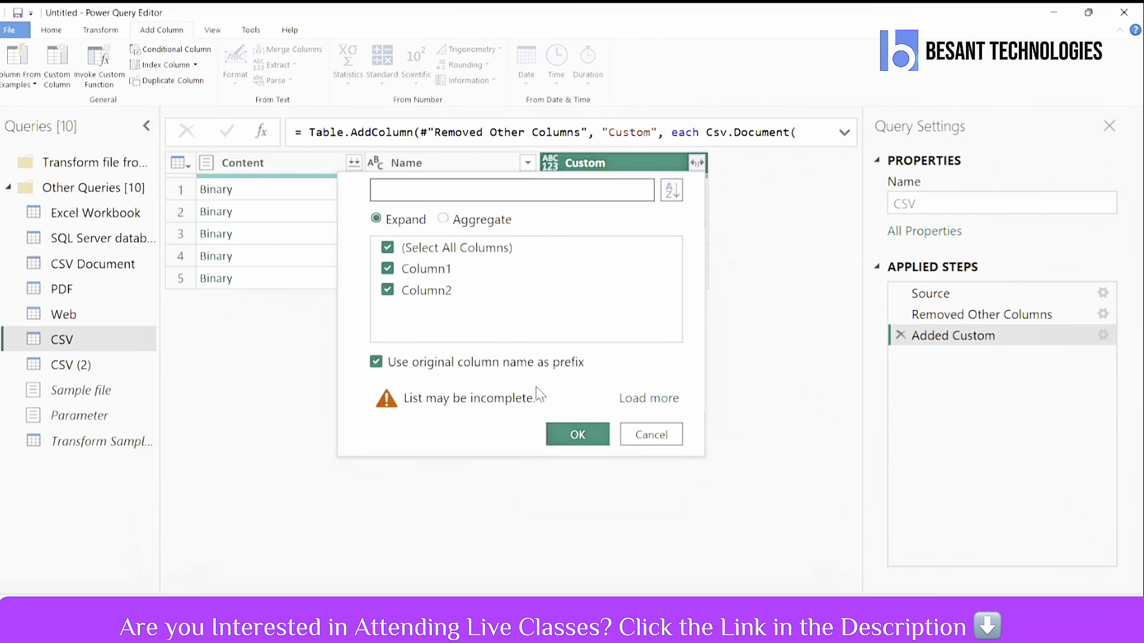
pyautogui.click(577, 434)
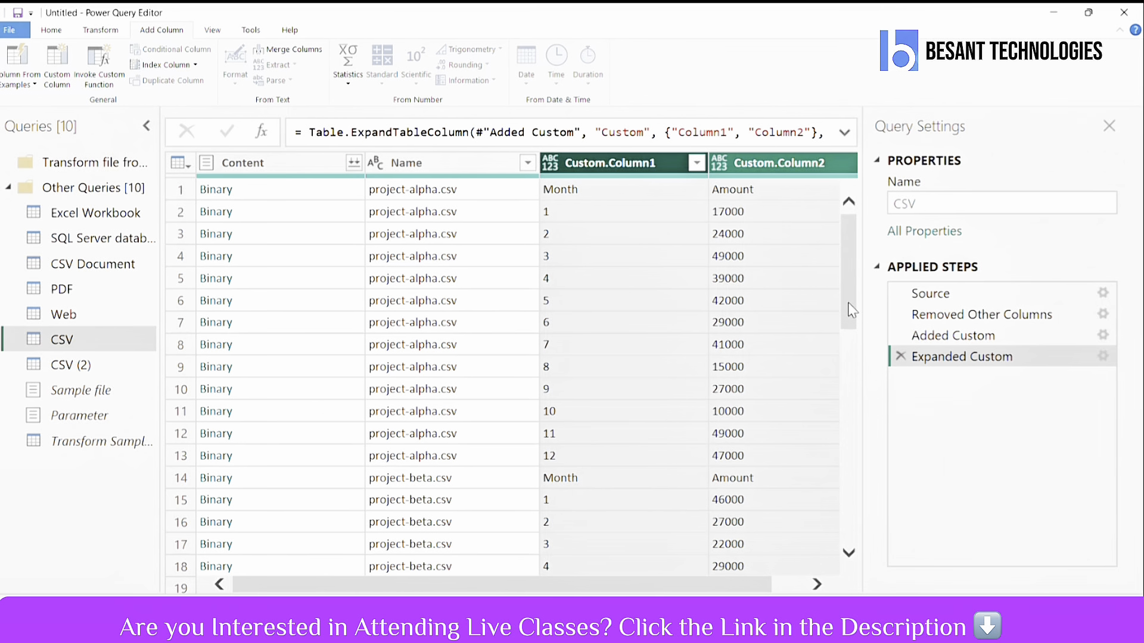
pyautogui.moveTo(851, 310)
pyautogui.mouseDown()
pyautogui.moveTo(858, 517)
pyautogui.moveTo(860, 289)
pyautogui.mouseUp()
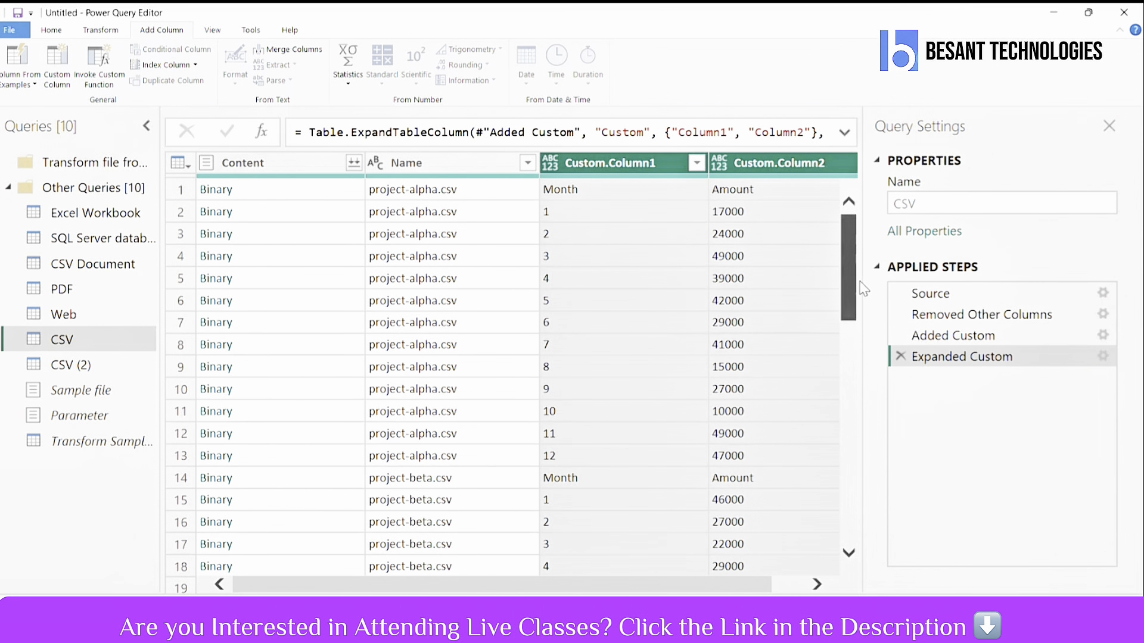
pyautogui.click(900, 358)
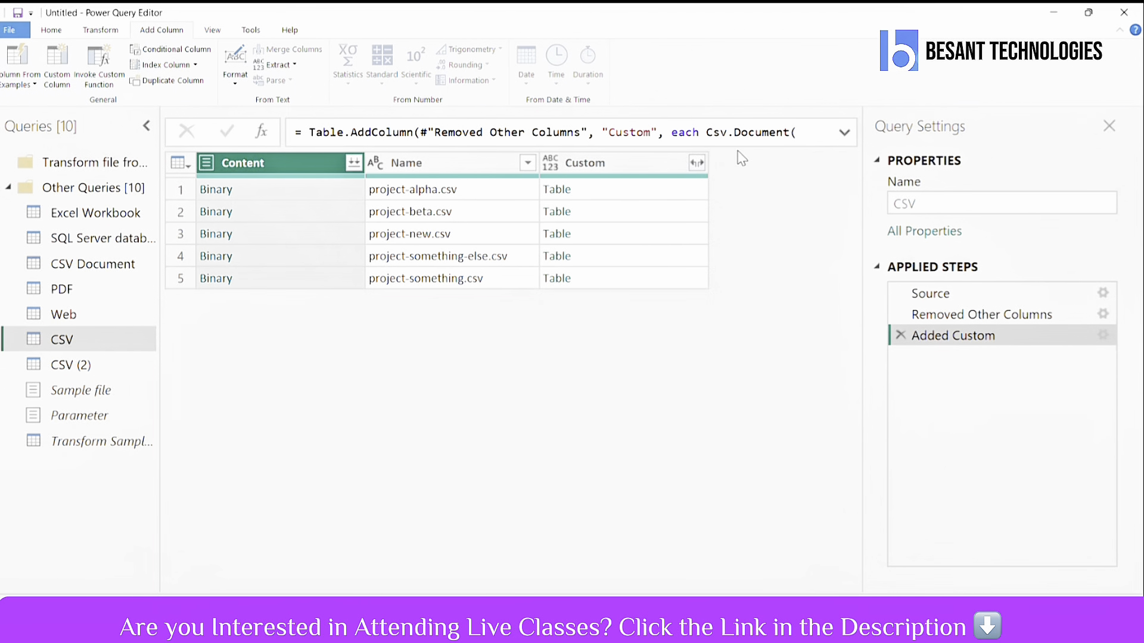
# Step: Expand Column1 and Column2 from the Custom tables without using the original column name as prefix
pyautogui.click(696, 163)
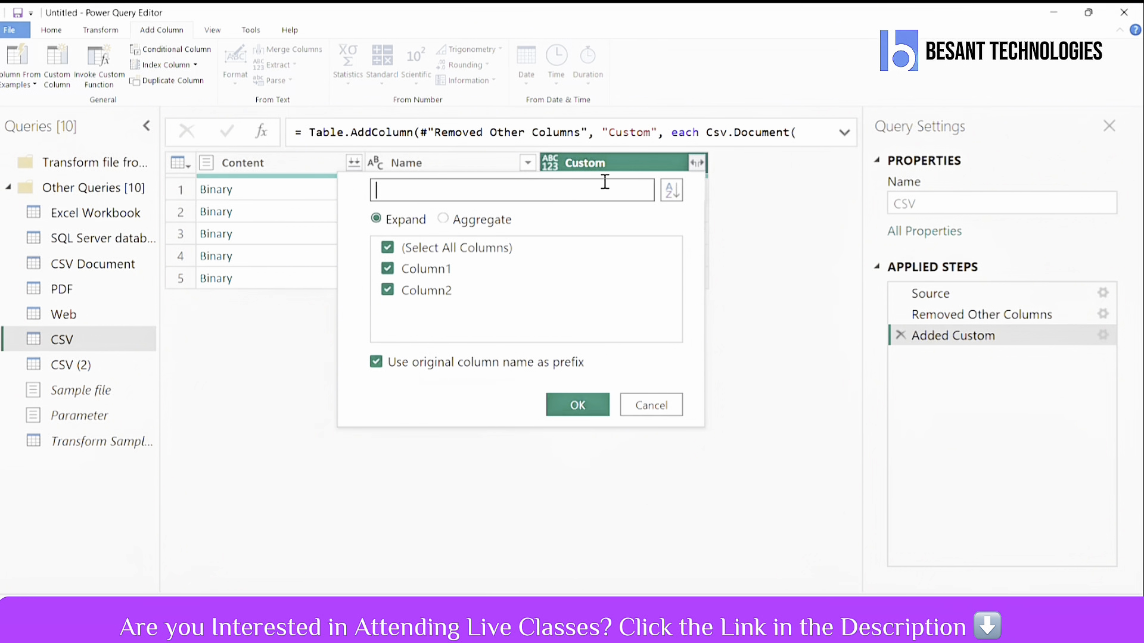
pyautogui.click(376, 362)
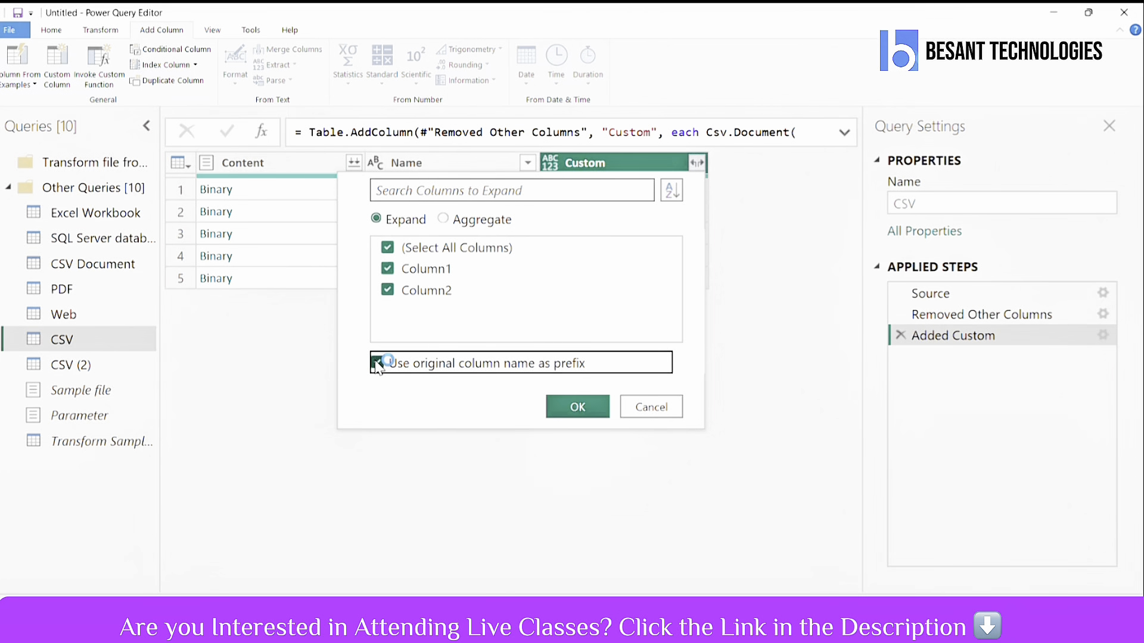
pyautogui.click(574, 405)
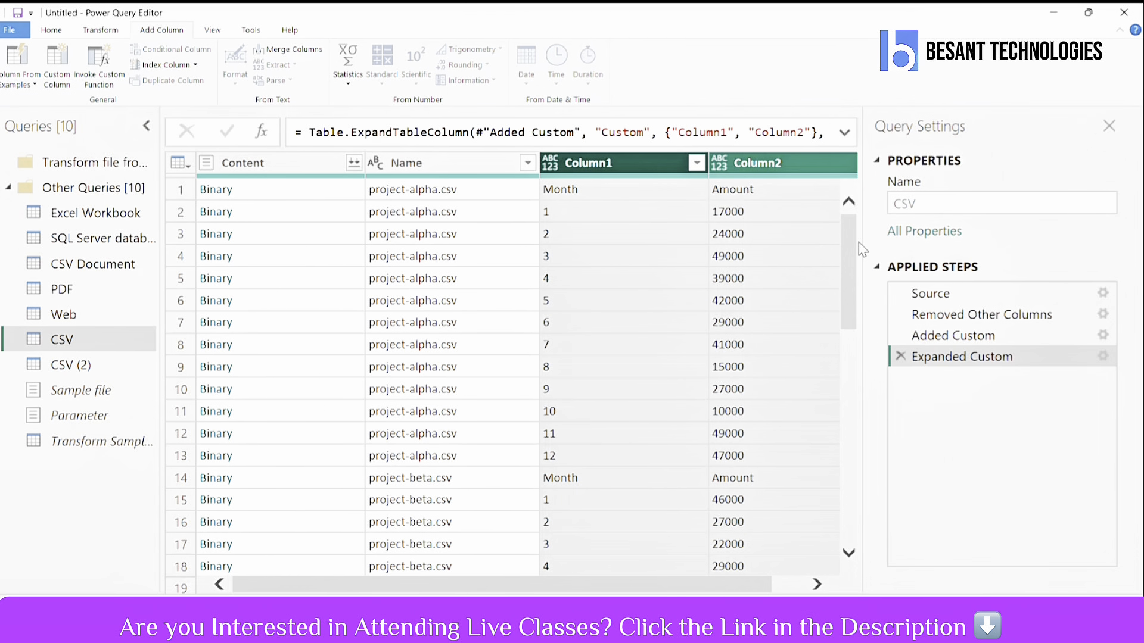
# Step: Remove the Content column from the expanded CSV query
pyautogui.click(287, 172)
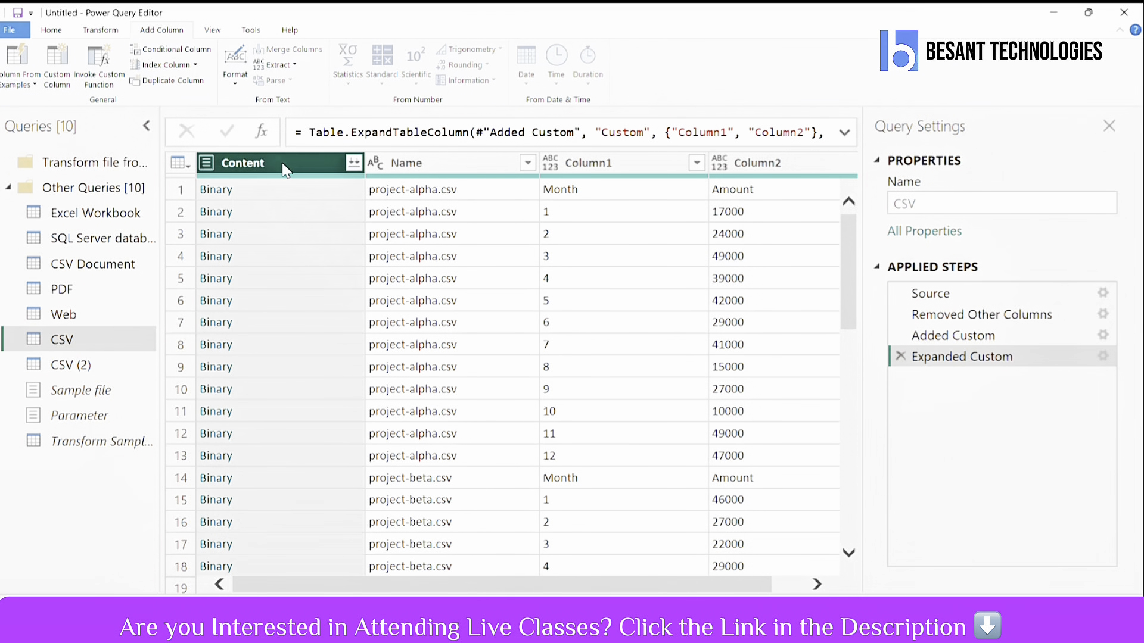
pyautogui.rightClick(285, 171)
pyautogui.click(245, 185)
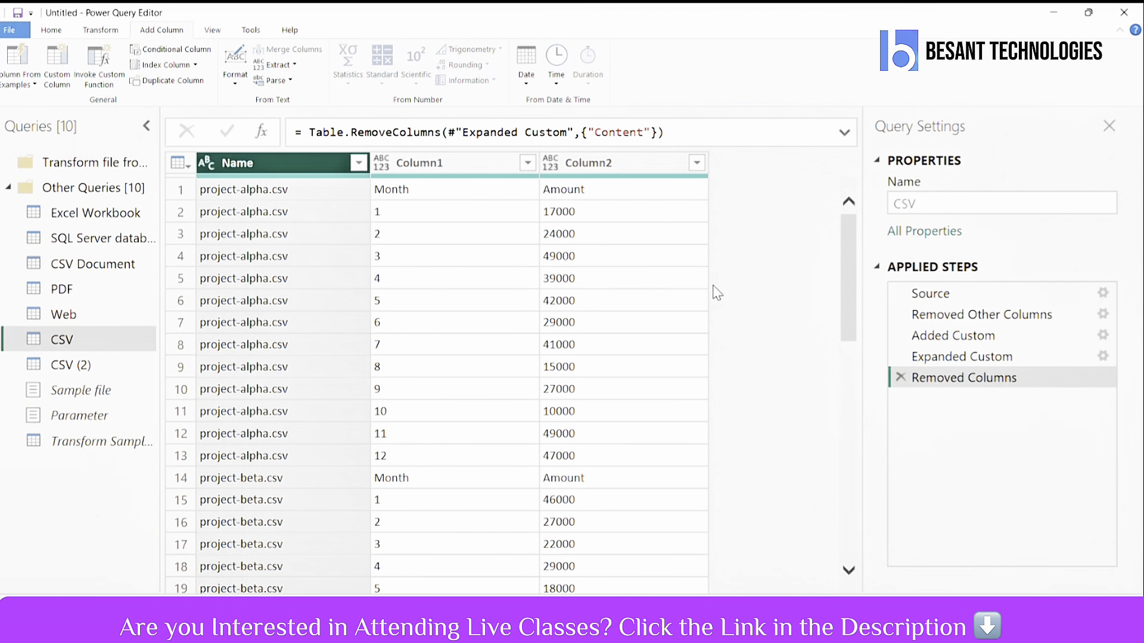
# Step: Filter the repeated Month header rows out of Column1 and check the file names in the Name column's filter list
pyautogui.click(528, 163)
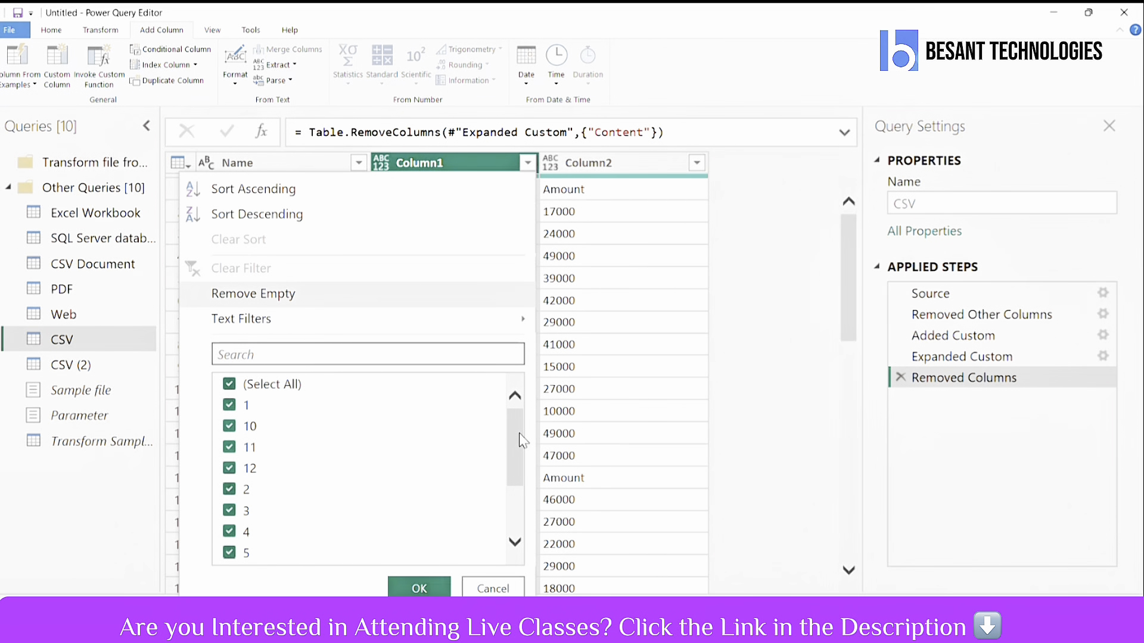
pyautogui.moveTo(510, 427); pyautogui.dragTo(510, 471)
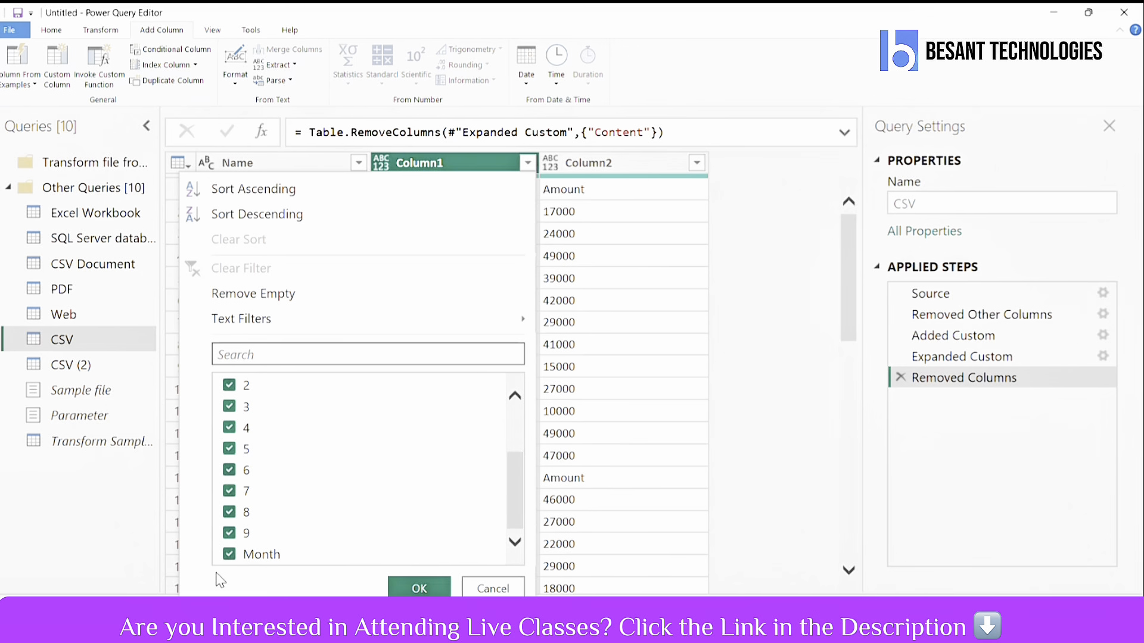
pyautogui.click(230, 556)
pyautogui.click(417, 582)
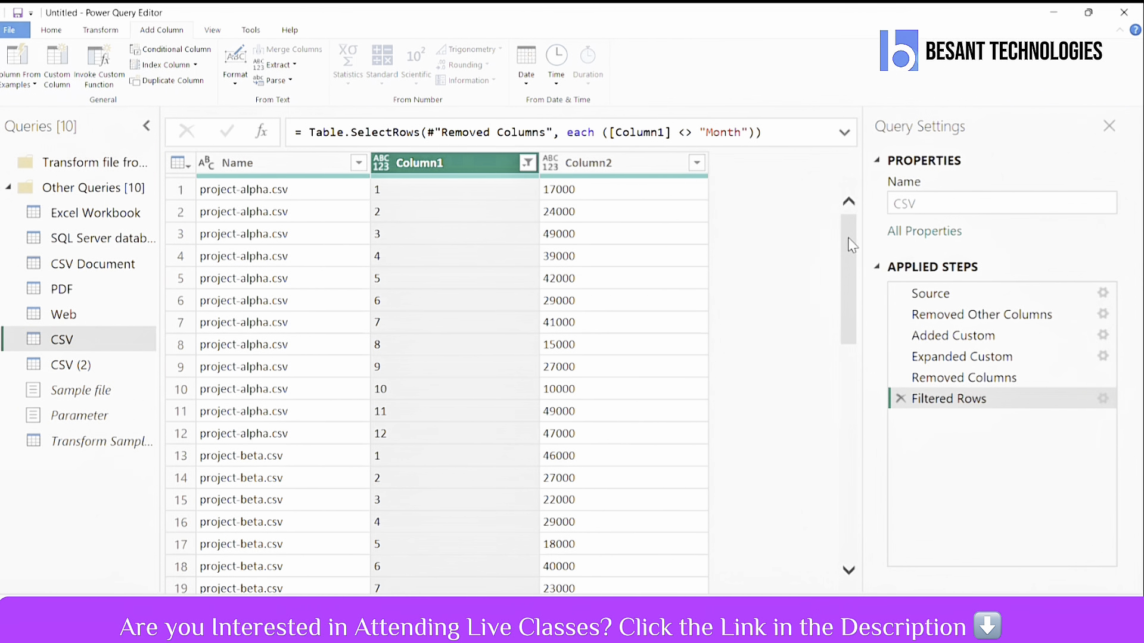
pyautogui.moveTo(851, 245)
pyautogui.mouseDown()
pyautogui.moveTo(855, 404)
pyautogui.moveTo(858, 224)
pyautogui.mouseUp()
pyautogui.click(348, 168)
pyautogui.click(359, 167)
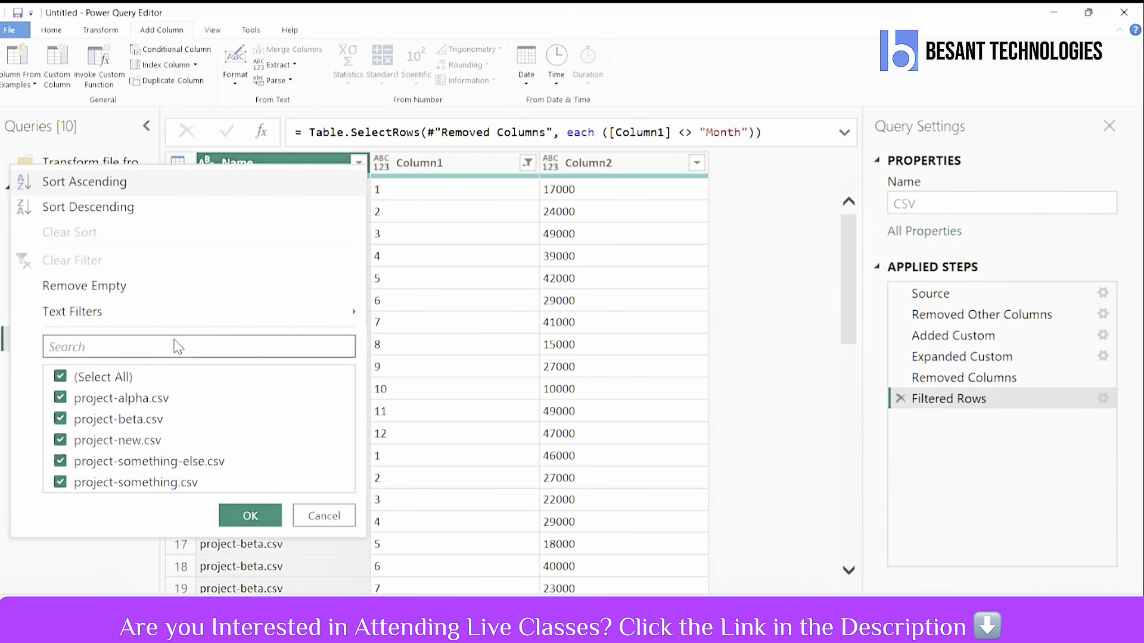
pyautogui.click(329, 516)
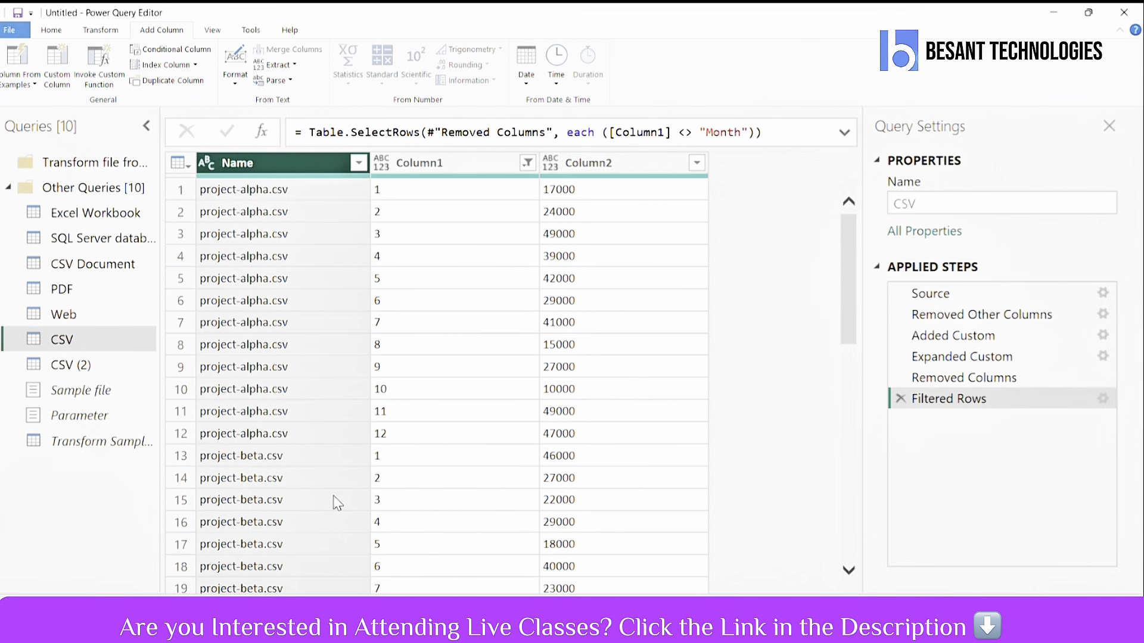
# Step: Rename Column1 of the CSV query as Month
pyautogui.doubleClick(416, 164)
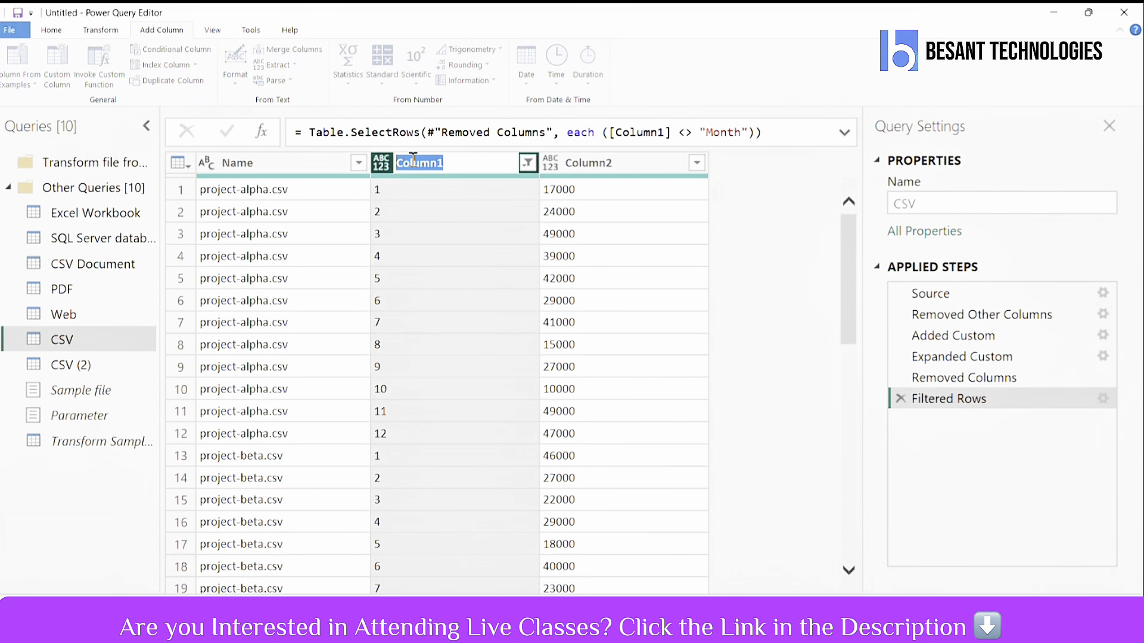
pyautogui.write('MOnth')
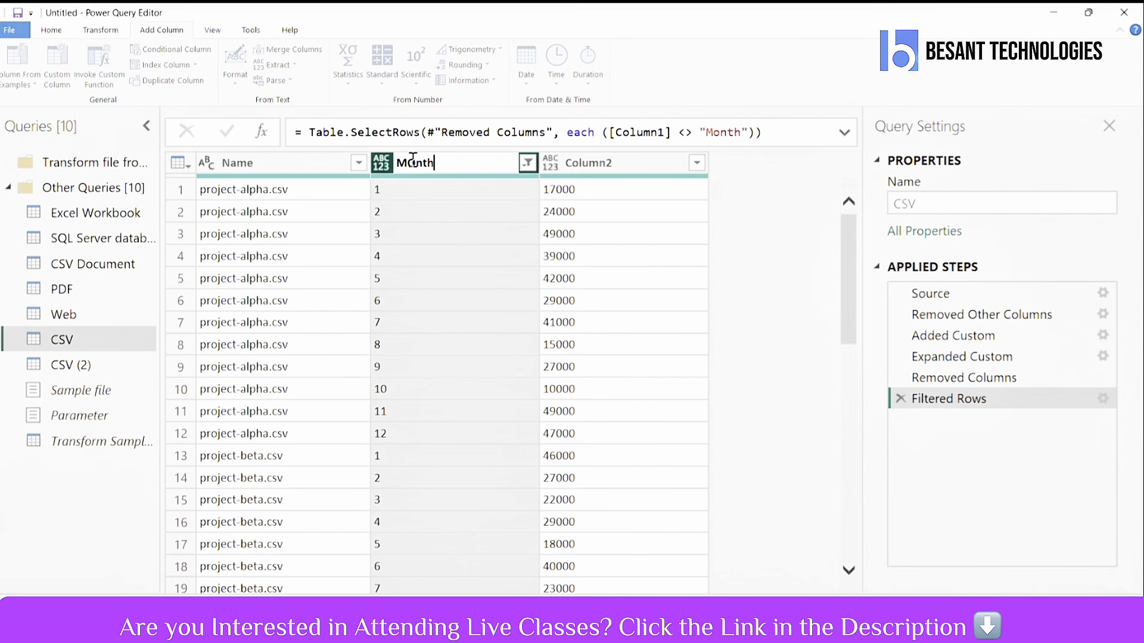
pyautogui.press('BackSpace')
pyautogui.press('BackSpace')
pyautogui.press('BackSpace')
pyautogui.press('BackSpace')
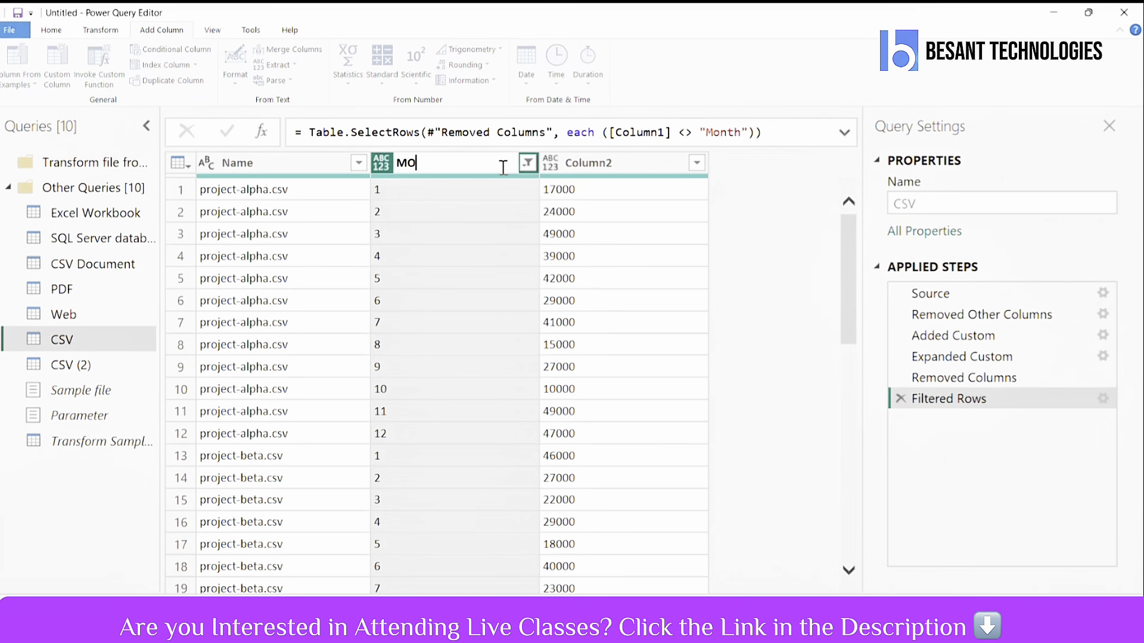
pyautogui.write('onth')
pyautogui.press('Return')
# Step: Rename Column2 of the CSV query as Amount
pyautogui.click(586, 172)
pyautogui.doubleClick(587, 173)
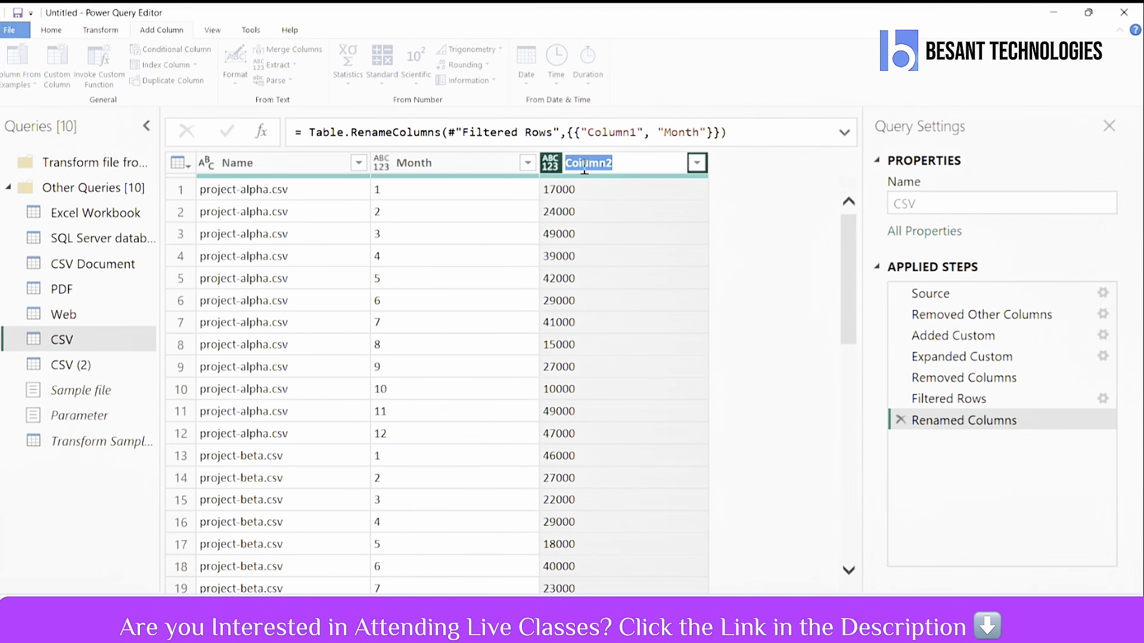
pyautogui.write('Amount')
pyautogui.press('Return')
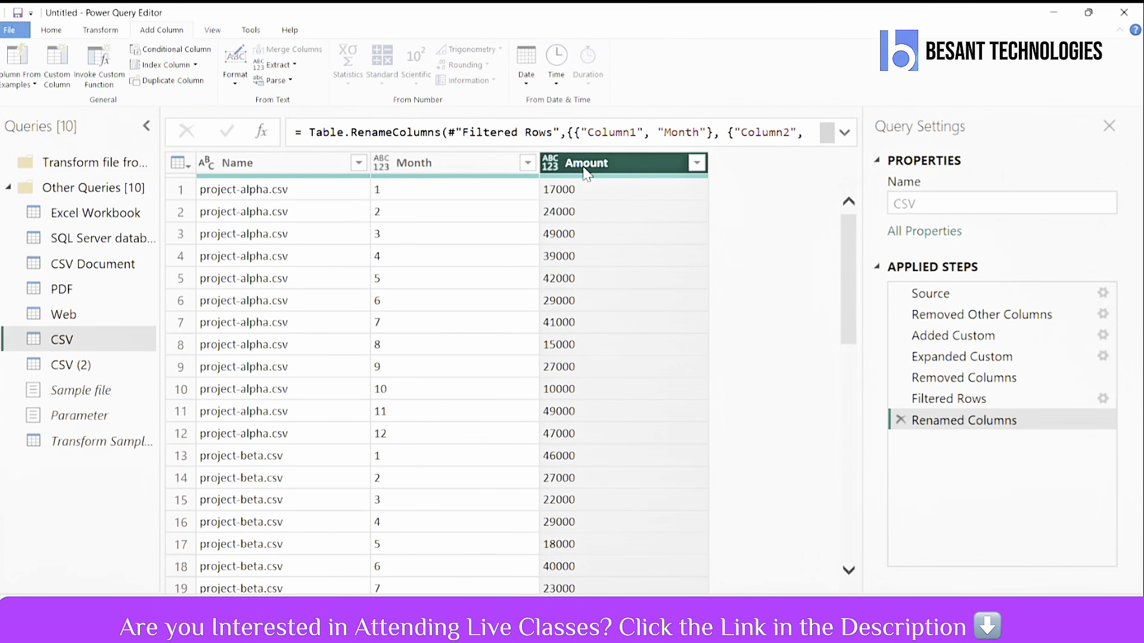
# Step: Set the Month column's data type to Whole Number and the Amount column's to Fixed decimal number
pyautogui.click(380, 162)
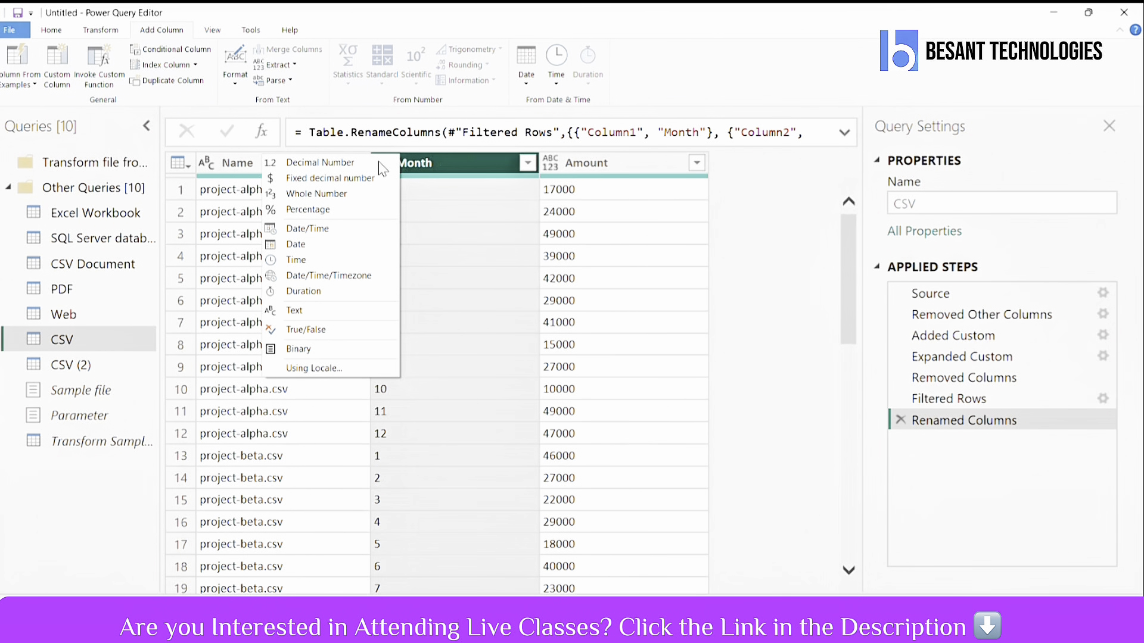
pyautogui.click(298, 195)
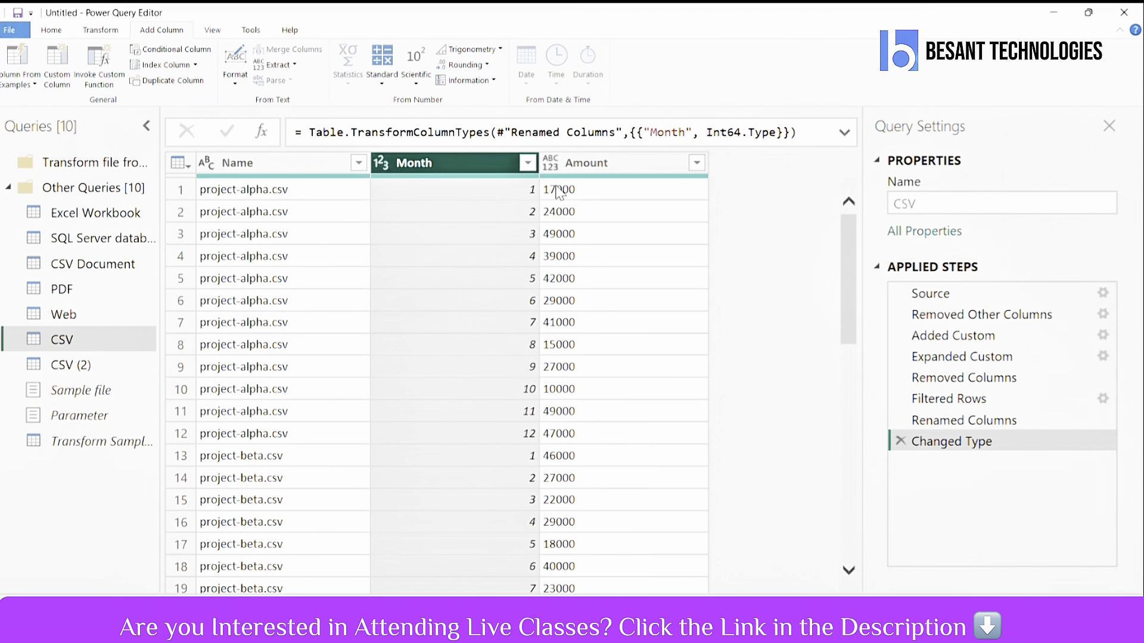
pyautogui.click(550, 163)
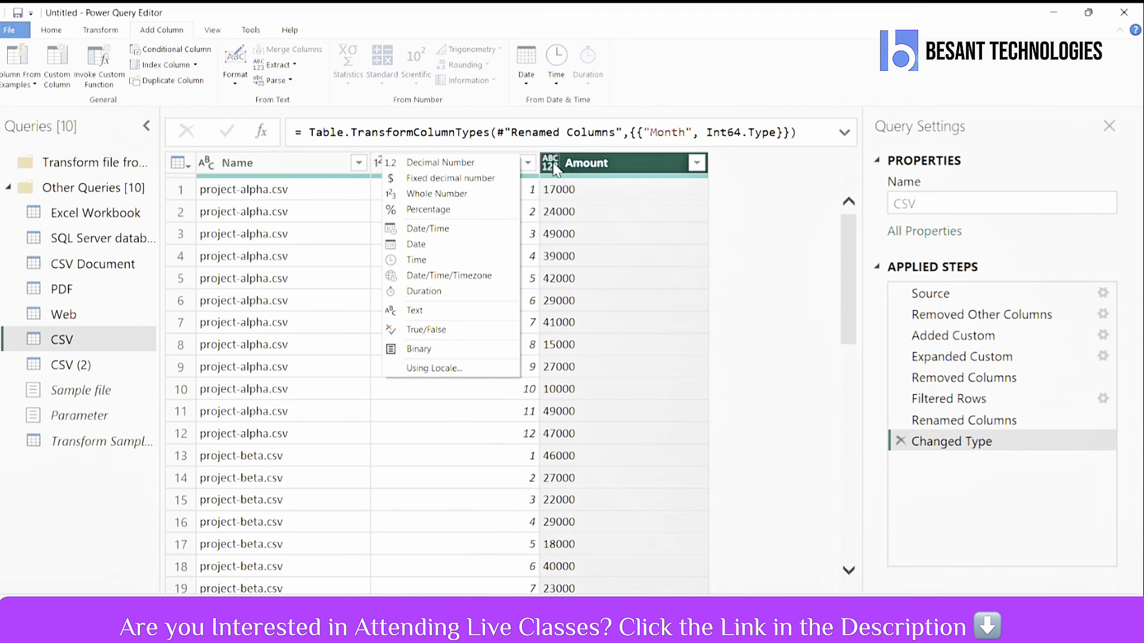
pyautogui.click(422, 177)
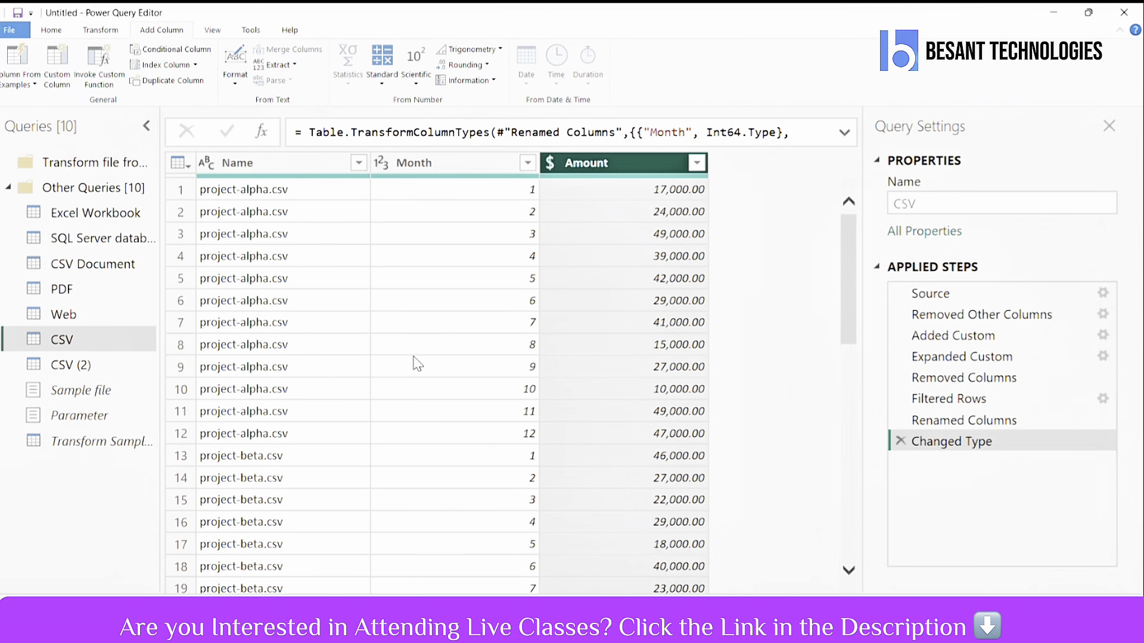
# Step: Insert a duplicate {"Column1", "Month"} pair, followed by a comma, at the start of the rename list in the Renamed Columns formula
pyautogui.doubleClick(239, 164)
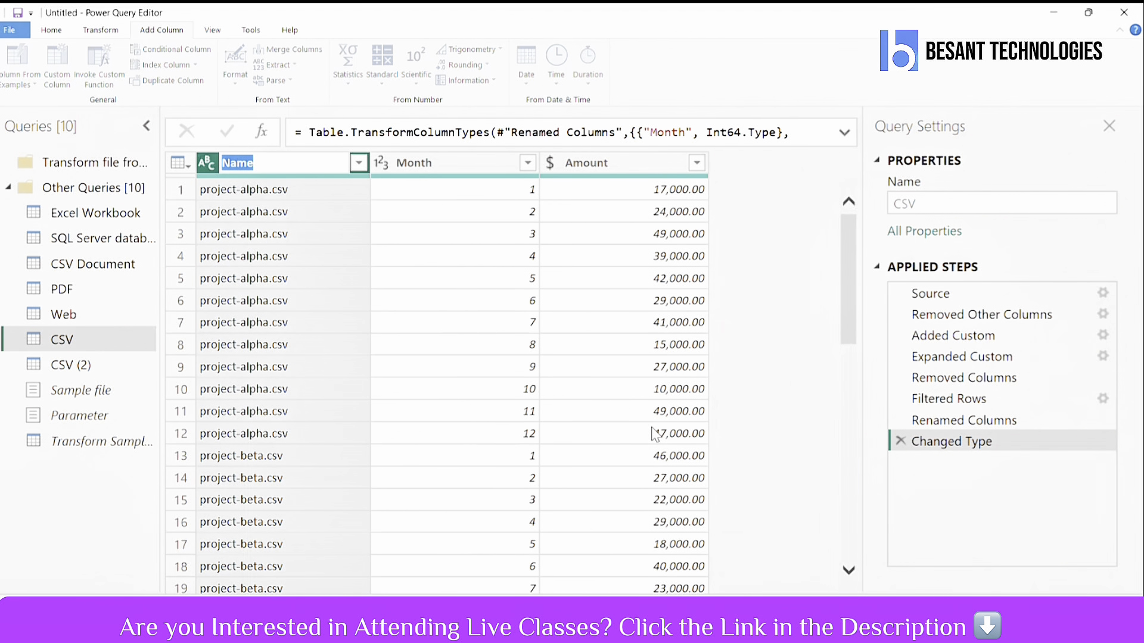
pyautogui.click(763, 571)
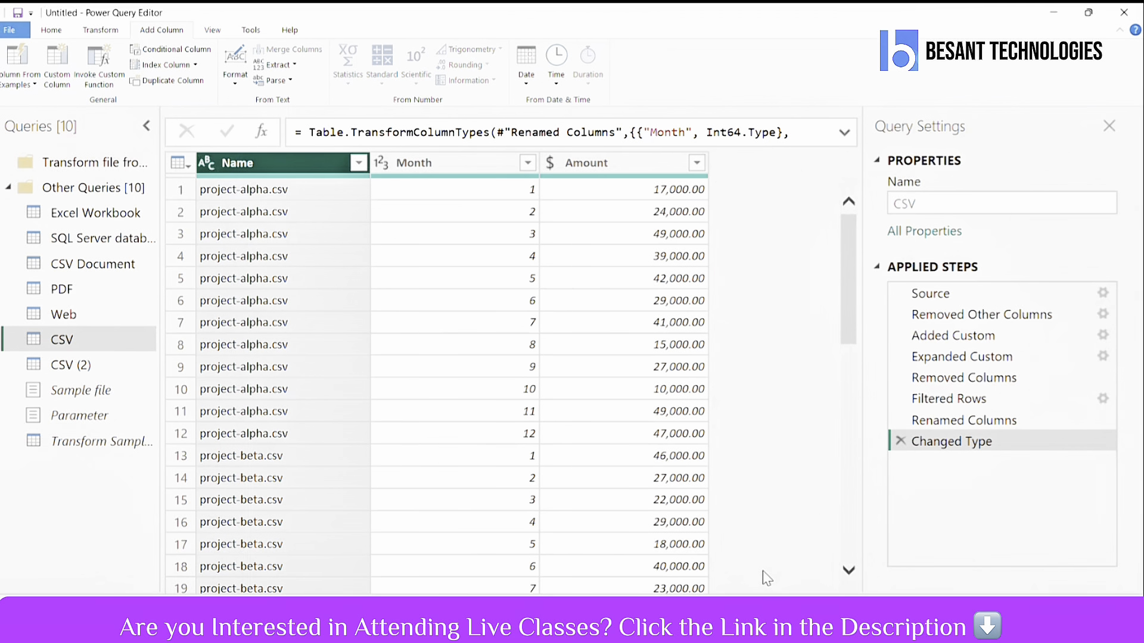
pyautogui.click(944, 421)
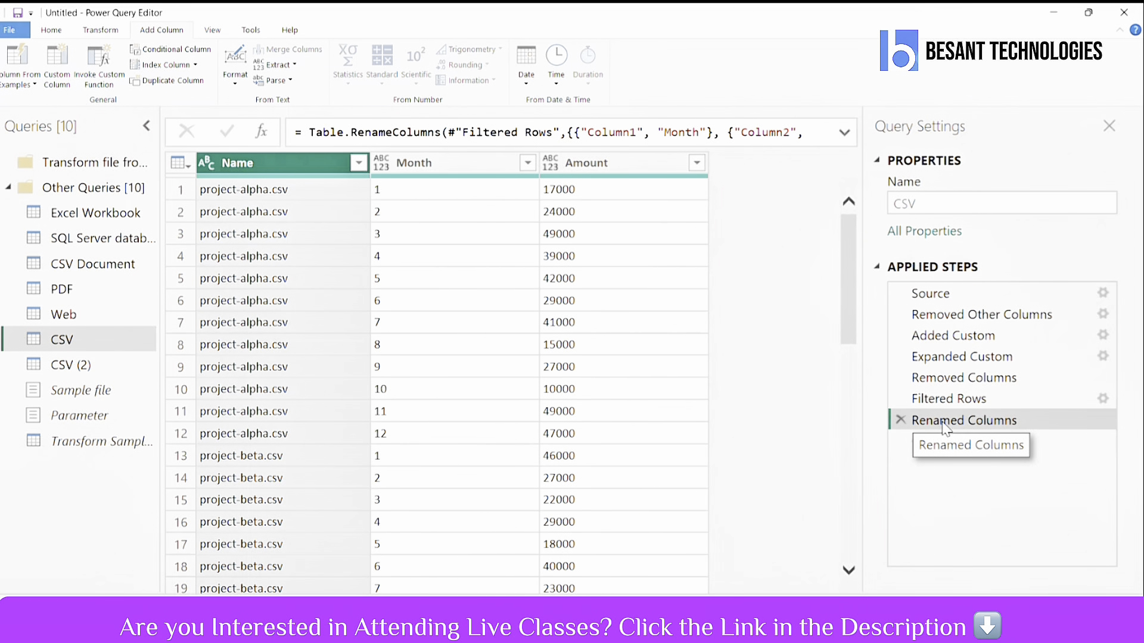
pyautogui.click(844, 132)
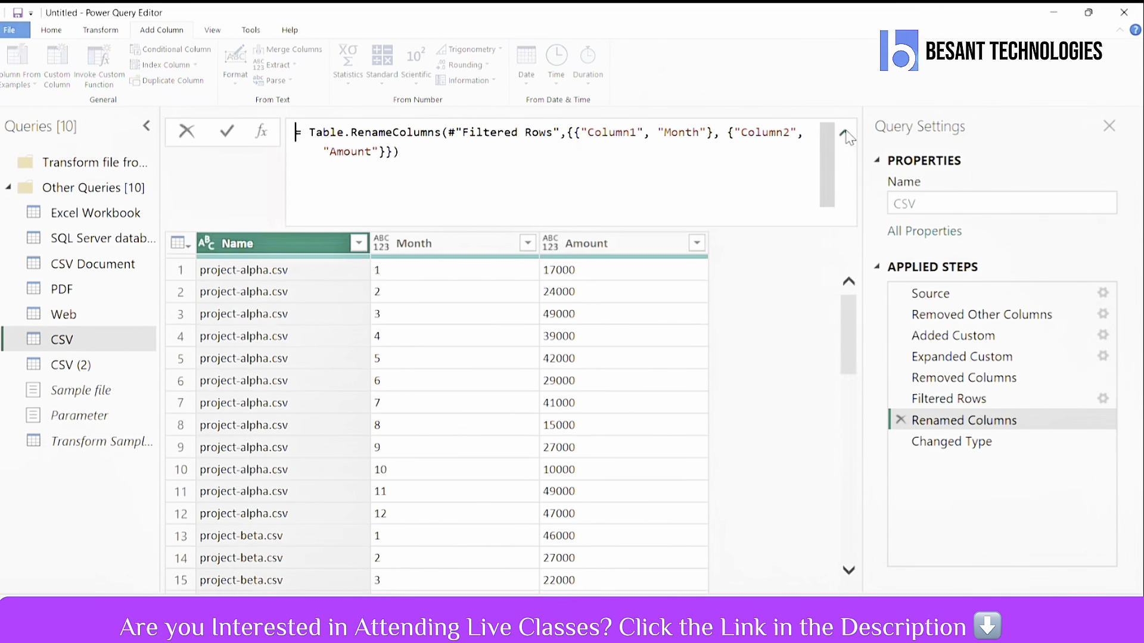
pyautogui.click(588, 134)
pyautogui.keyDown('shift'); pyautogui.click(705, 134); pyautogui.keyUp('shift')
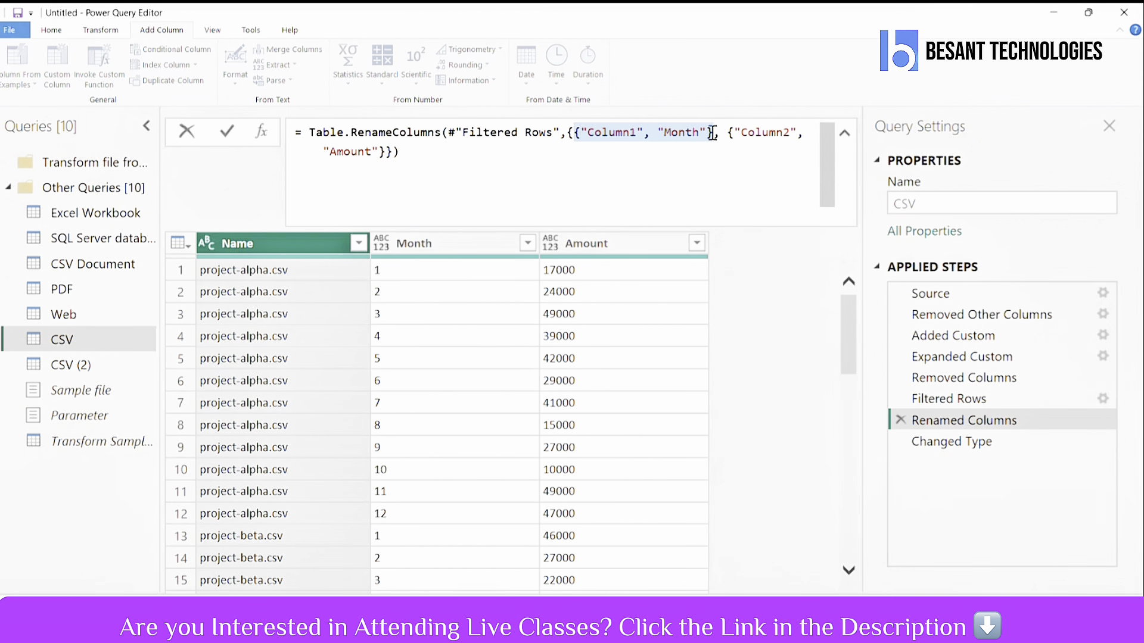
pyautogui.click(575, 132)
pyautogui.write('{"Column1", "Month"}')
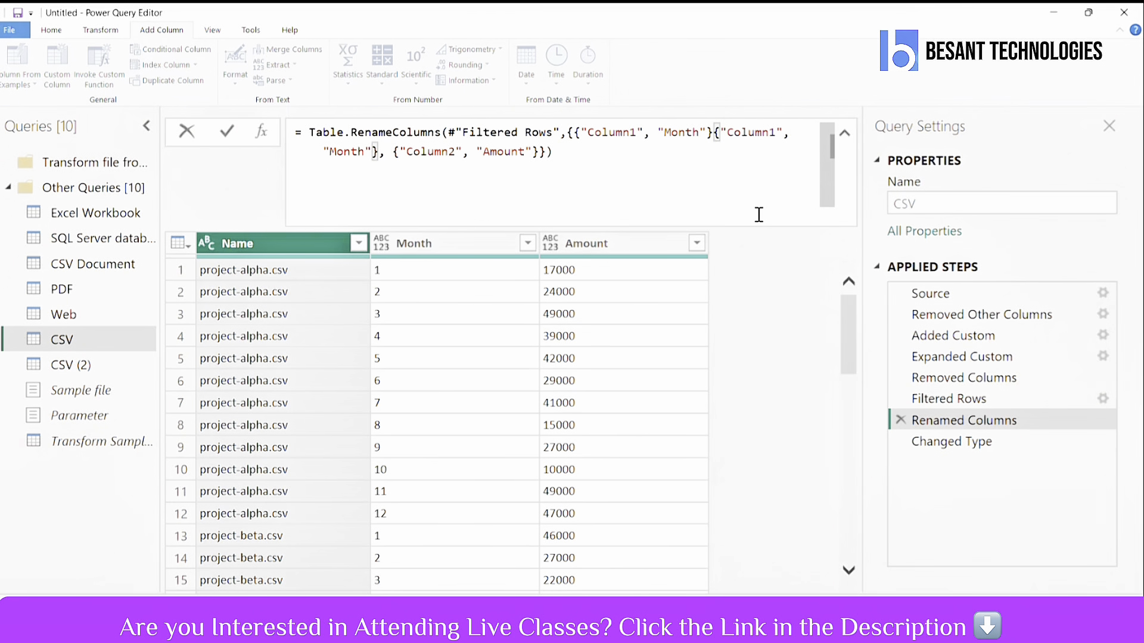
pyautogui.write(',')
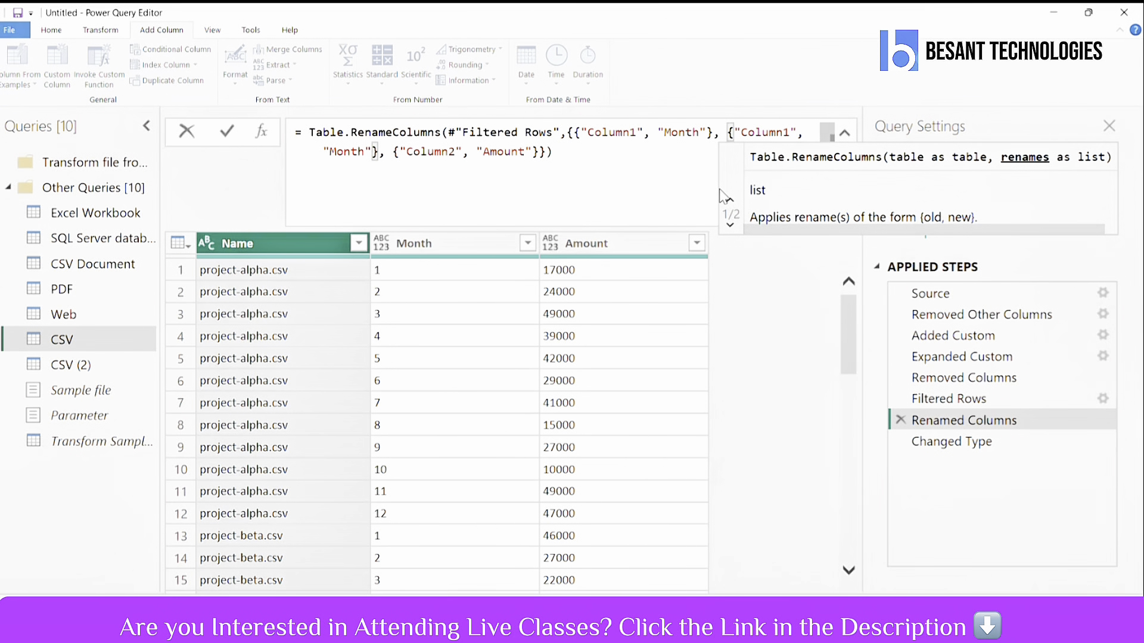
# Step: Replace the source column in the first rename pair of the formula with "Name"
pyautogui.click(638, 132)
pyautogui.press('BackSpace')
pyautogui.press('BackSpace')
pyautogui.press('BackSpace')
pyautogui.press('BackSpace')
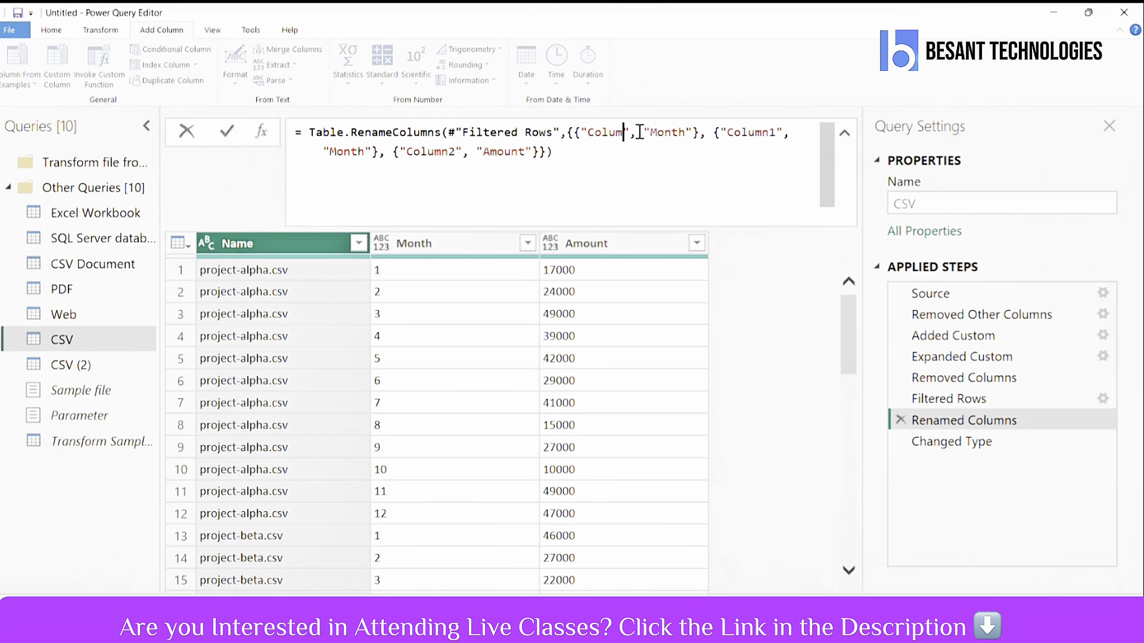
pyautogui.press('BackSpace')
pyautogui.press('BackSpace')
pyautogui.press('BackSpace')
pyautogui.write('Name')
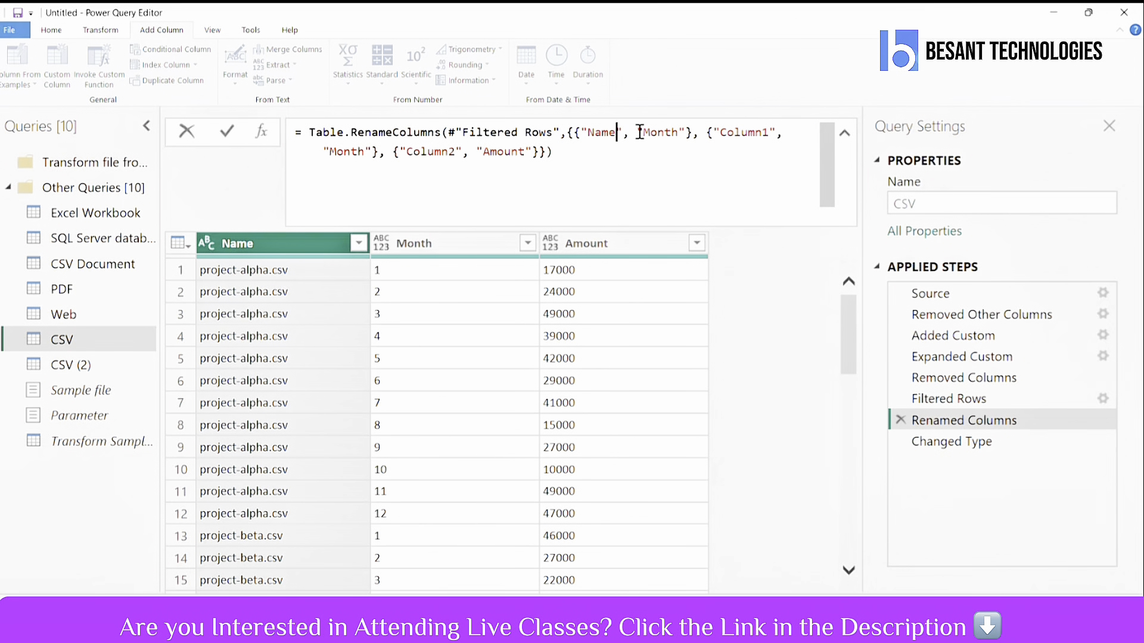
# Step: Set the new column name in the first rename pair to "File Source" and commit the formula
pyautogui.press('Right')
pyautogui.press('Right')
pyautogui.press('Right')
pyautogui.press('Right')
pyautogui.press('Right')
pyautogui.press('Left')
pyautogui.hotkey('shift', 'Right')
pyautogui.hotkey('shift', 'Right')
pyautogui.hotkey('shift', 'Right')
pyautogui.hotkey('shift', 'Right')
pyautogui.hotkey('shift', 'Right')
pyautogui.press('BackSpace')
pyautogui.write('File S')
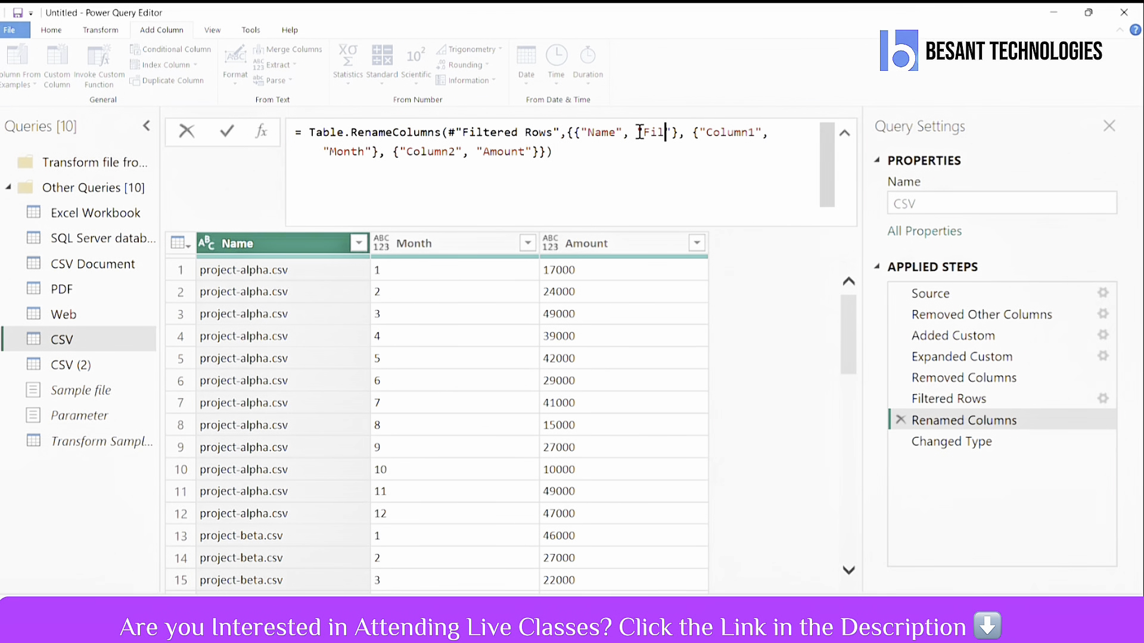
pyautogui.write('ource')
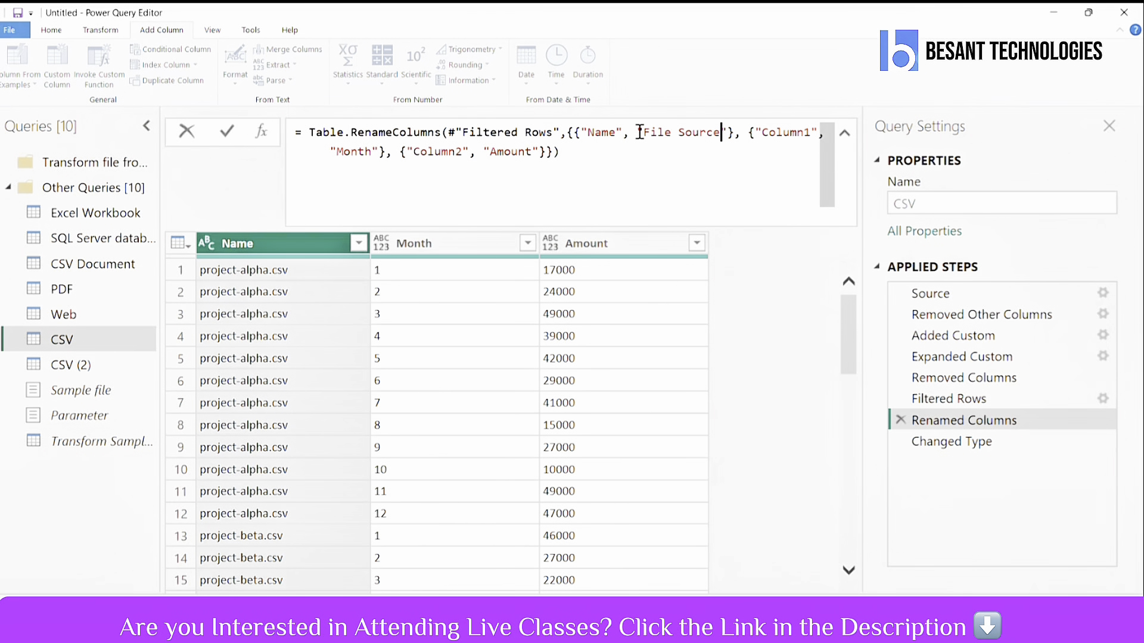
pyautogui.hotkey('ctrl', 'End')
pyautogui.press('Return')
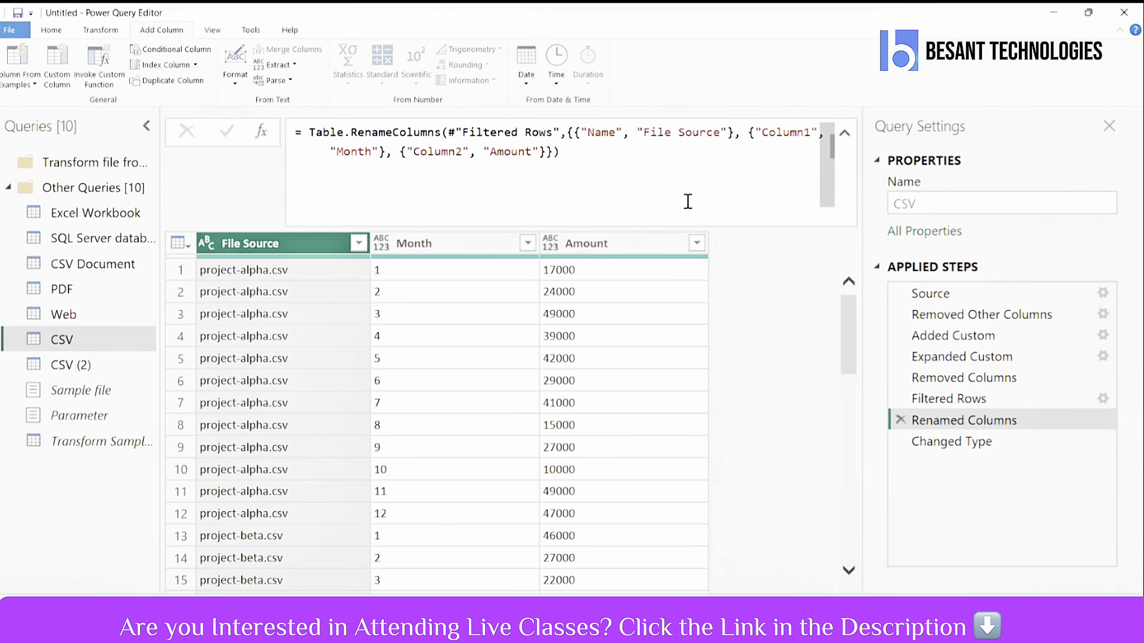
# Step: Return to the CSV query's Changed Type step, then close Power Query and apply the changes to the model
pyautogui.click(52, 32)
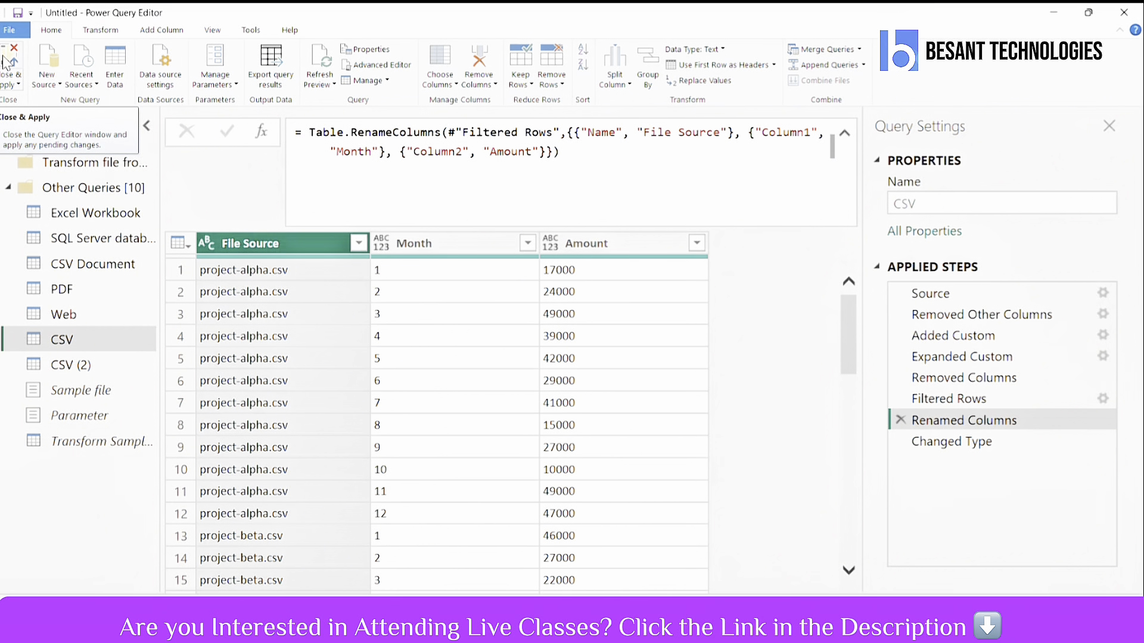
pyautogui.click(964, 446)
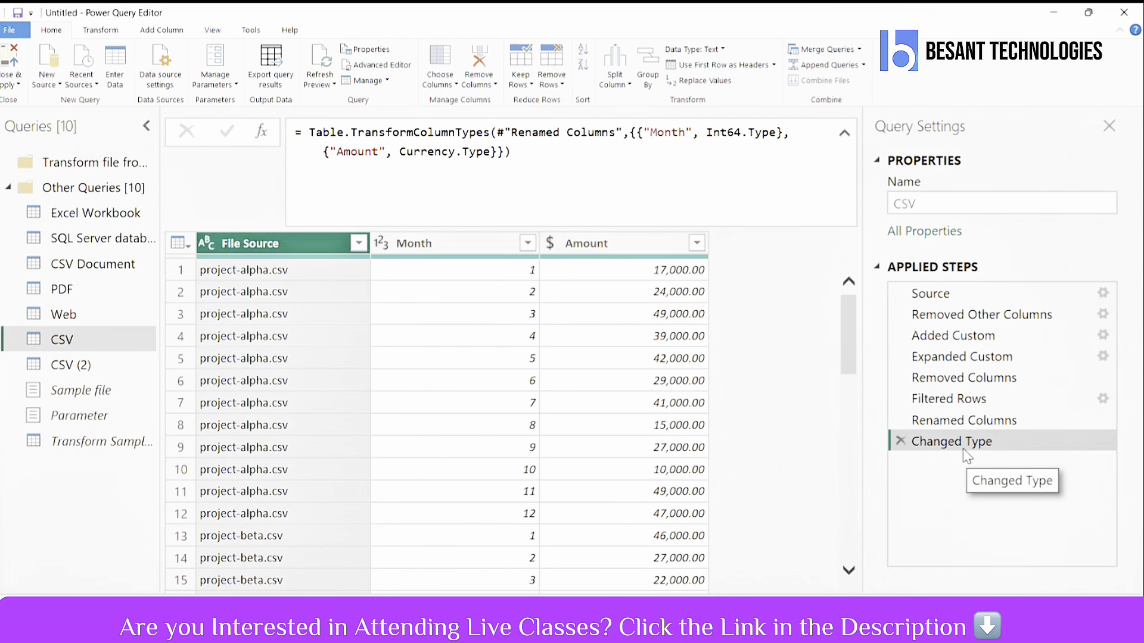
pyautogui.click(4, 63)
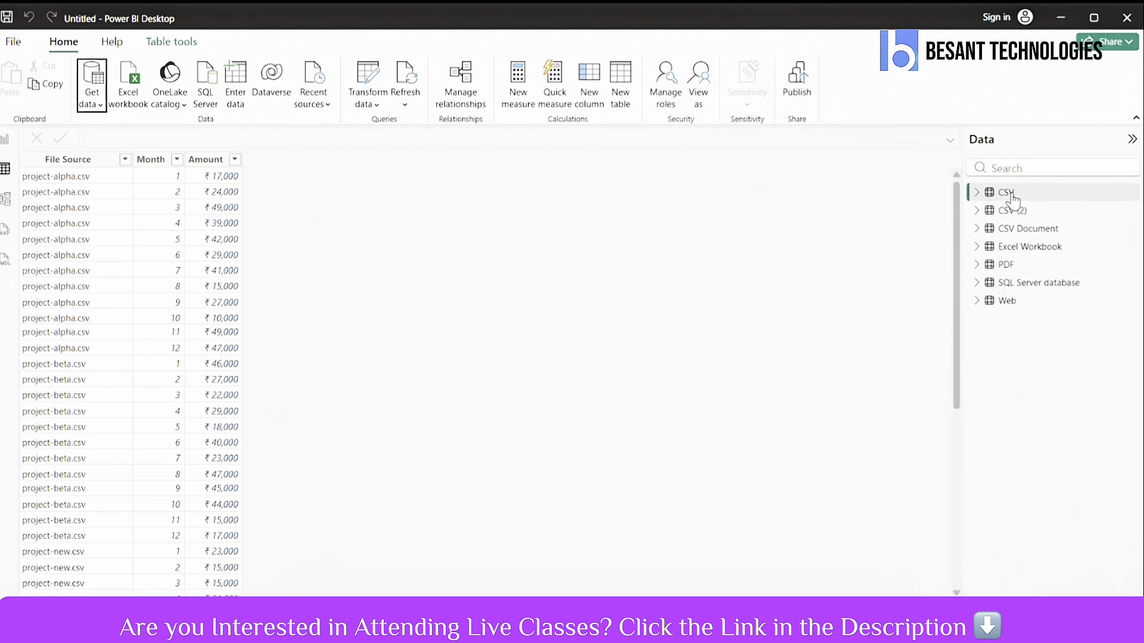
# Step: Rename the CSV table in the data model as Folder
pyautogui.moveTo(1014, 200)
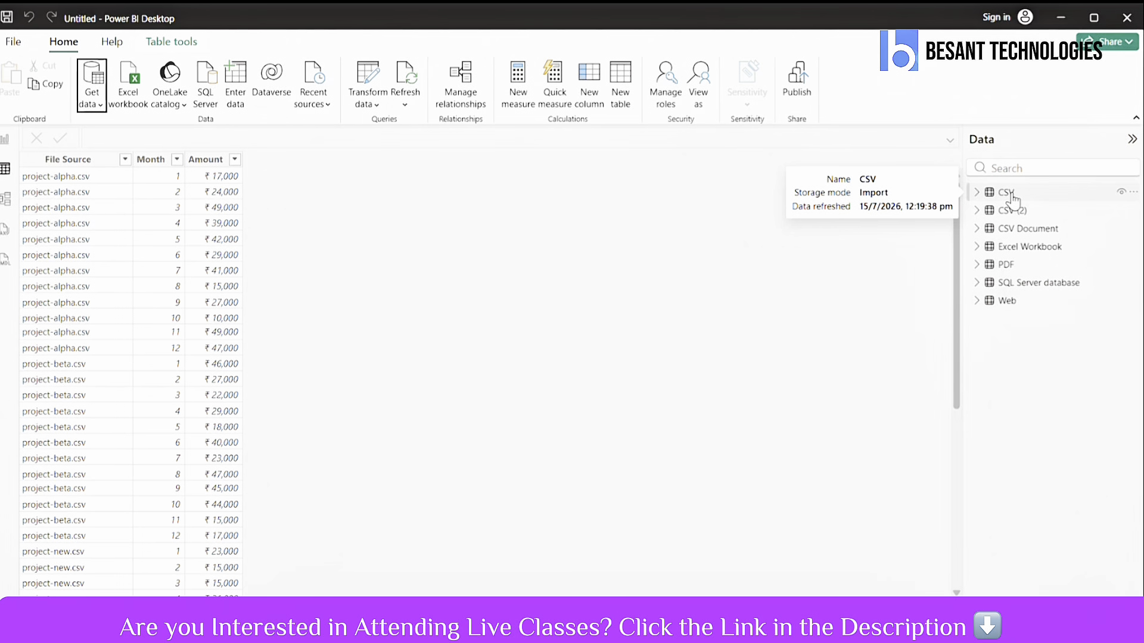
pyautogui.doubleClick(1013, 196)
pyautogui.write('Fol')
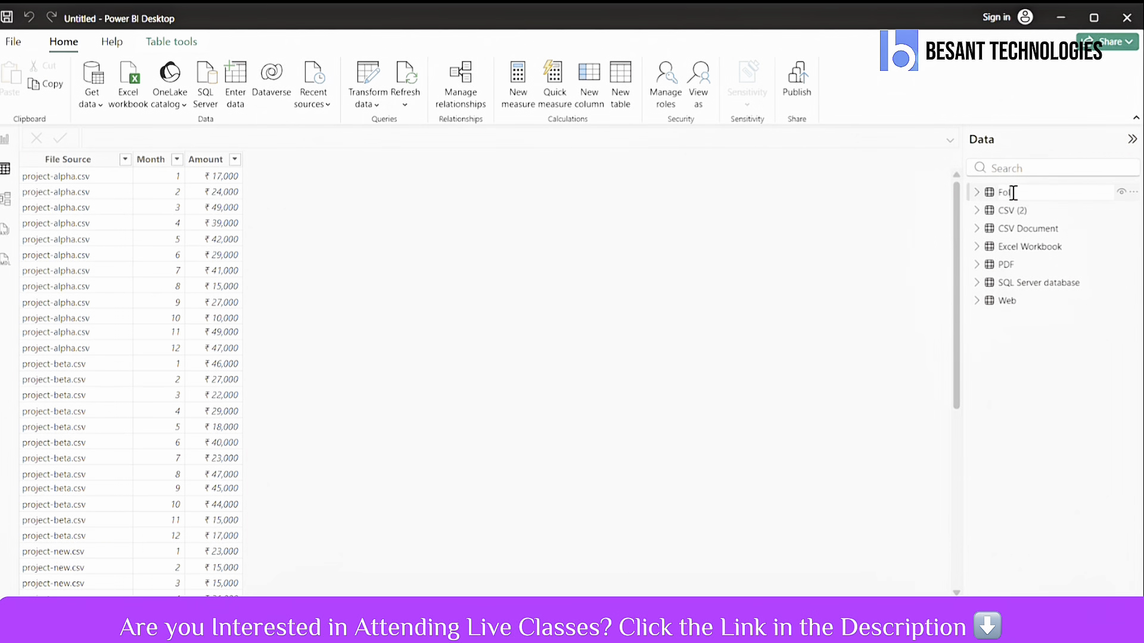
pyautogui.write('der')
pyautogui.press('Return')
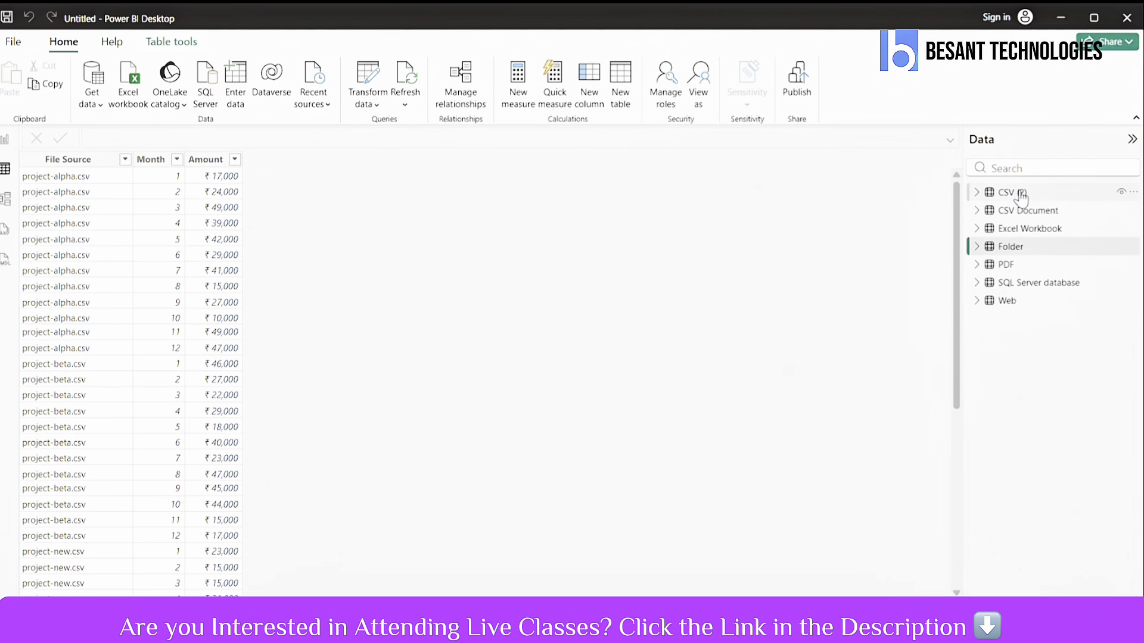
# Step: Delete the CSV (2) table from the data model
pyautogui.click(1021, 195)
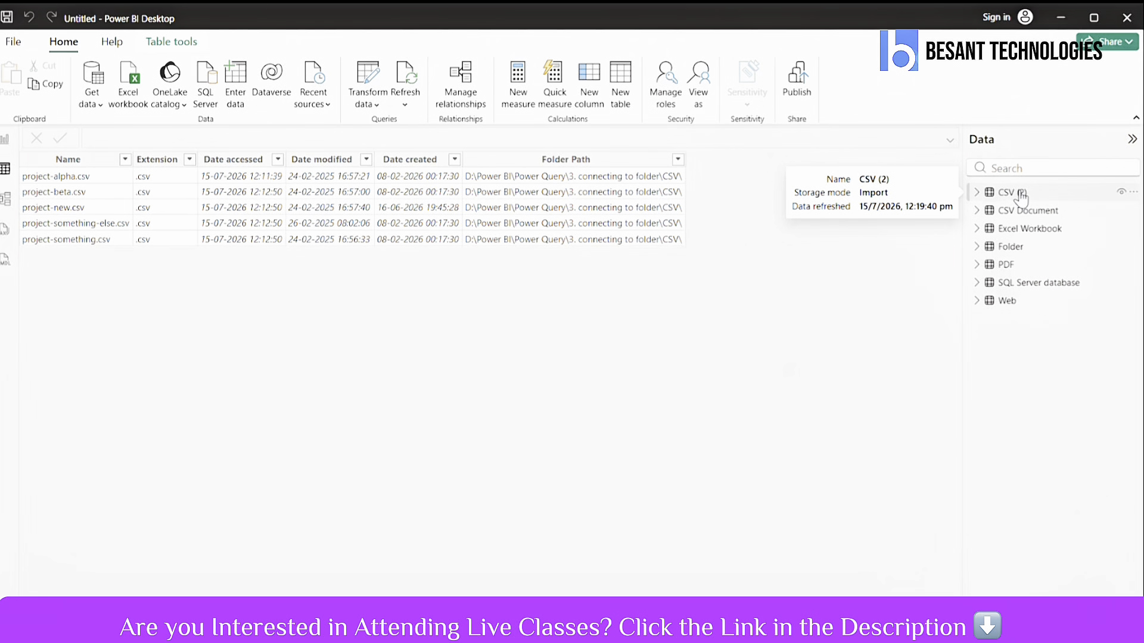
pyautogui.rightClick(1021, 197)
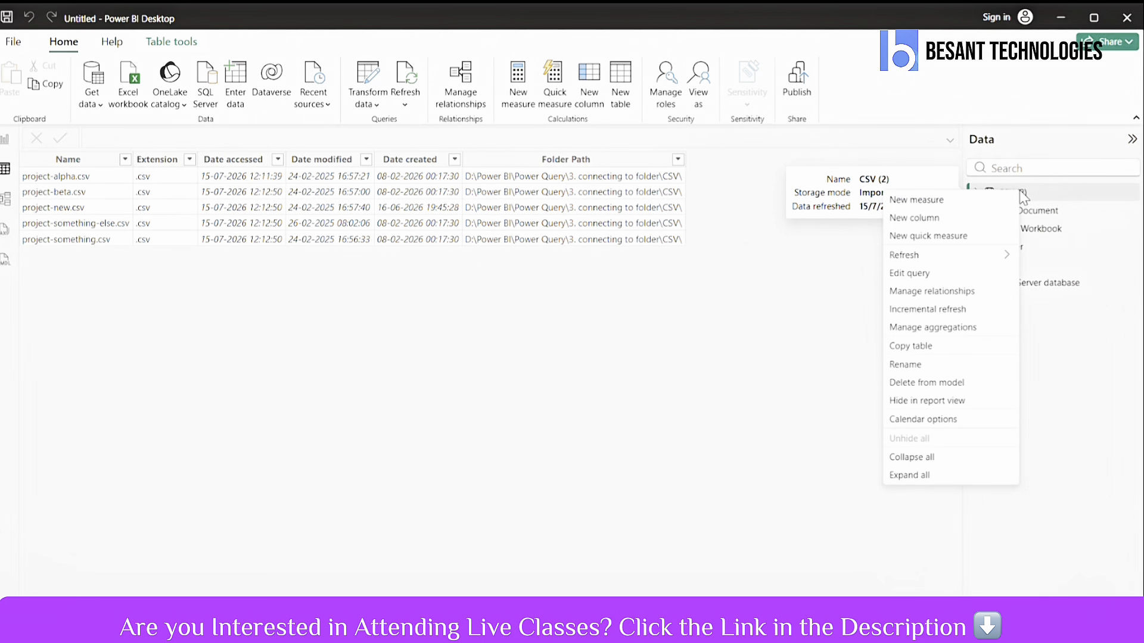
pyautogui.click(911, 384)
pyautogui.press('Return')
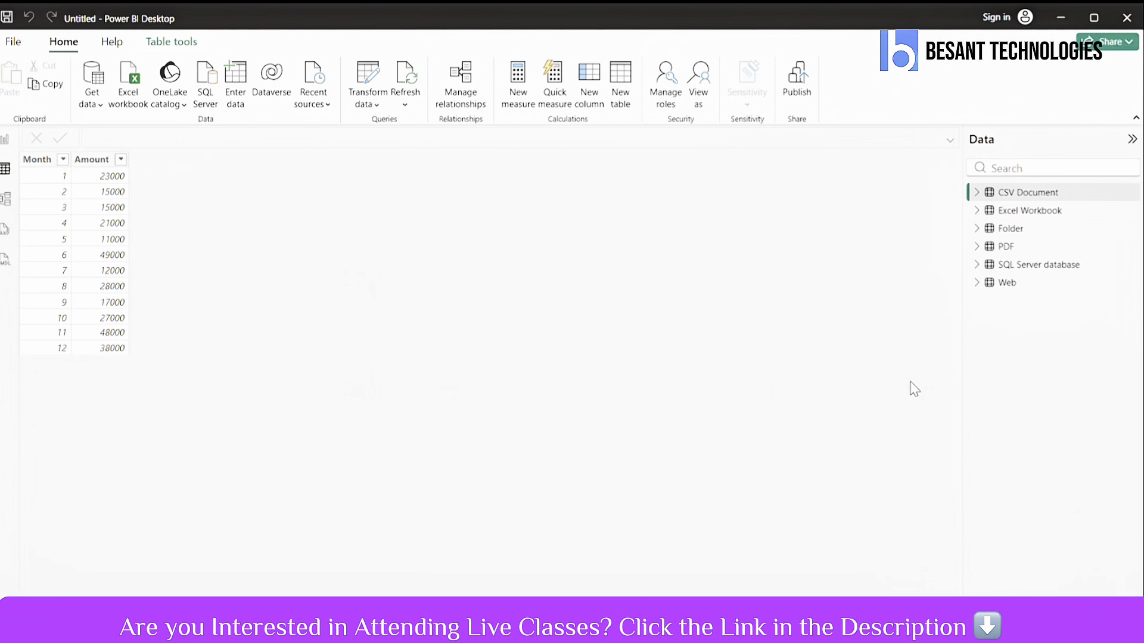
# Step: Switch to the Word notes and review the Data Sources & Import topics and the Import Mode section
pyautogui.hotkey('alt', 'Tab')
pyautogui.hotkey('alt', 'Tab')
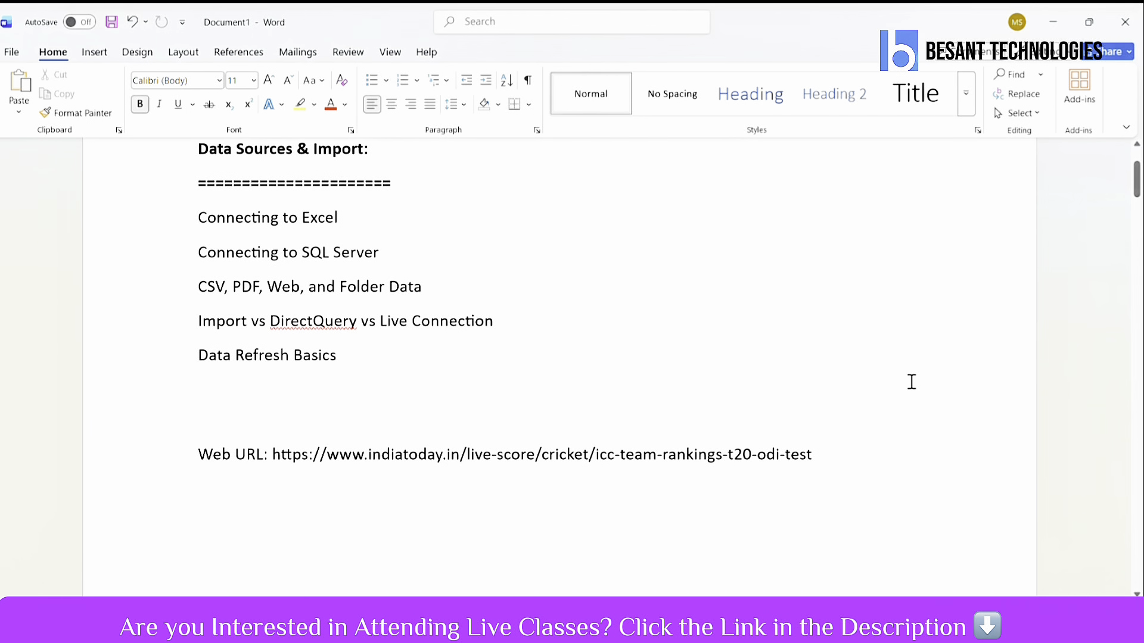
pyautogui.moveTo(448, 288); pyautogui.dragTo(234, 222)
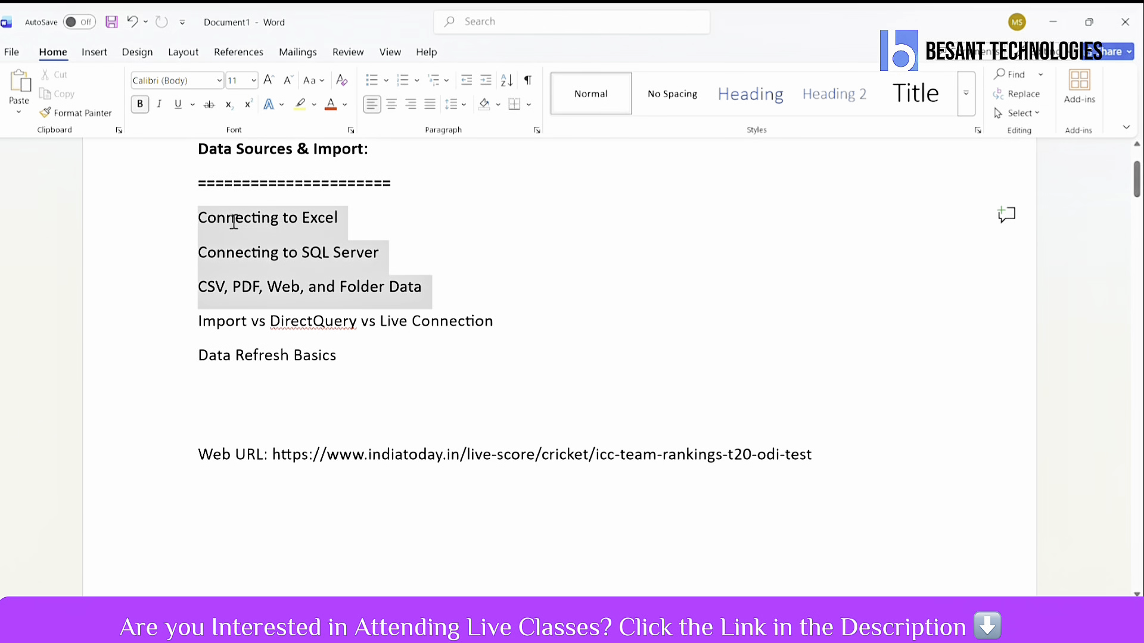
pyautogui.click(556, 321)
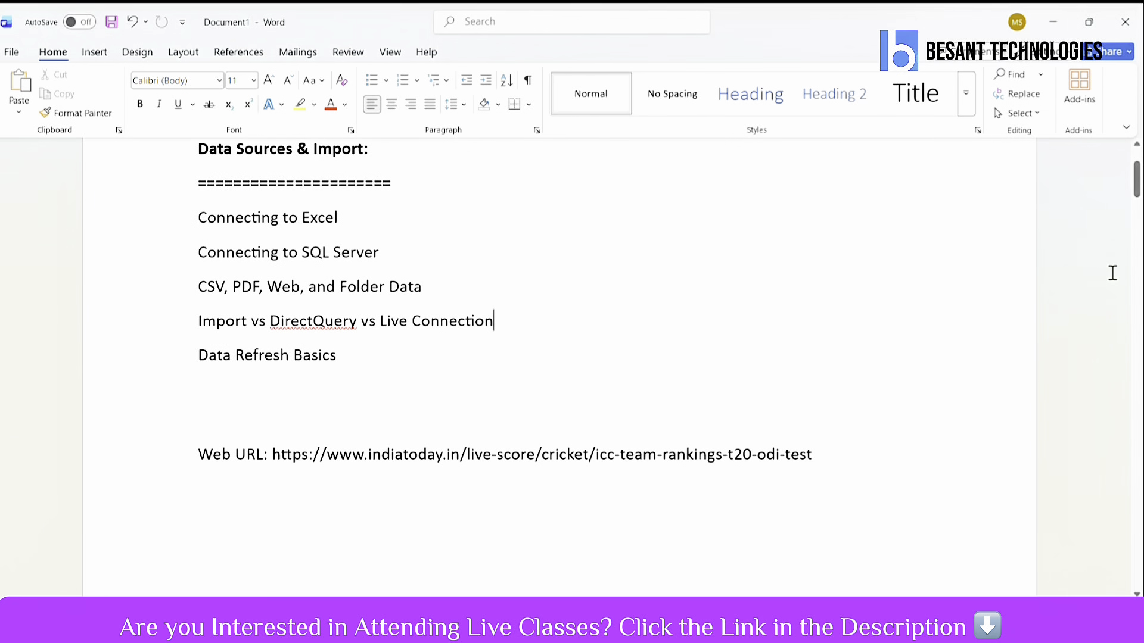
pyautogui.moveTo(1137, 178); pyautogui.dragTo(1139, 292)
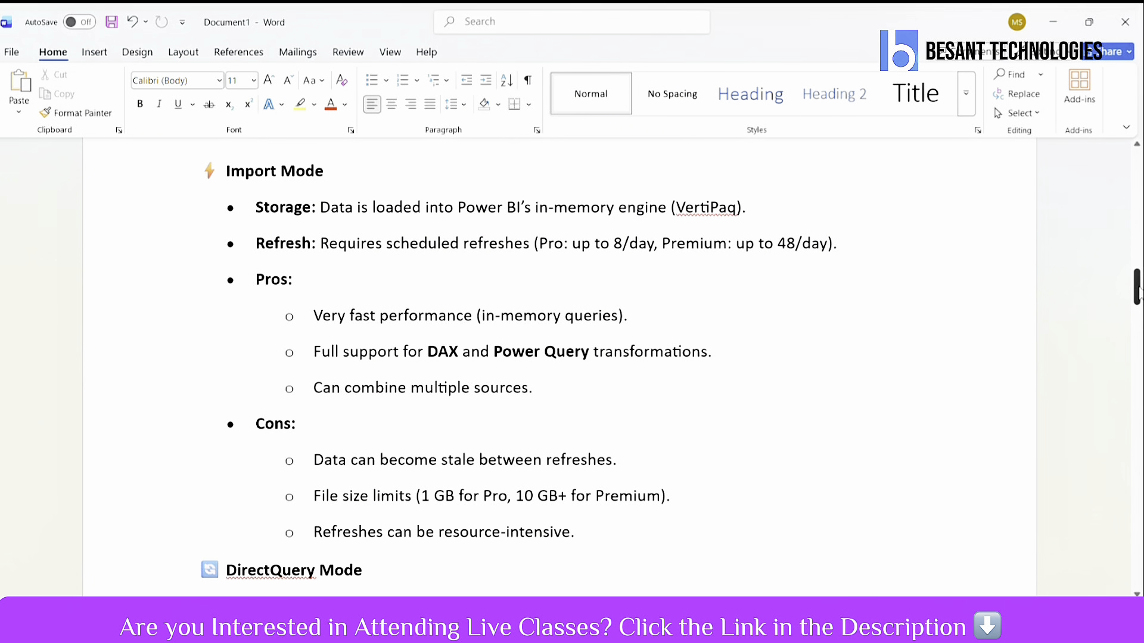
# Step: Switch to Power BI Desktop and inspect the SQL Server database table's data and storage mode alongside the Import Mode notes in Word
pyautogui.hotkey('alt', 'Tab')
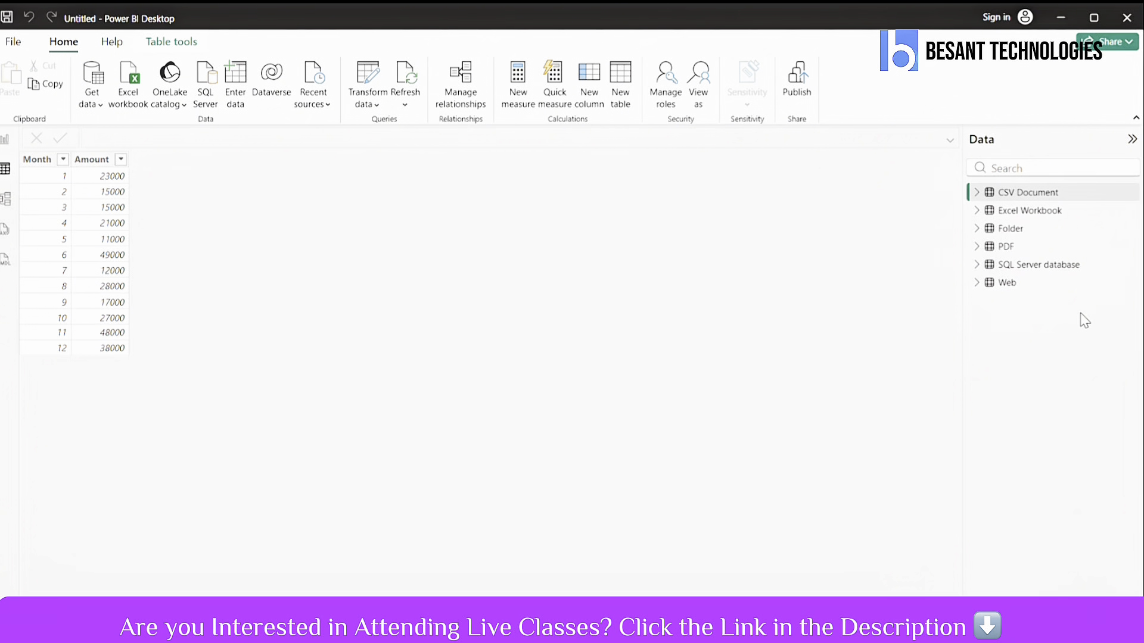
pyautogui.click(1028, 273)
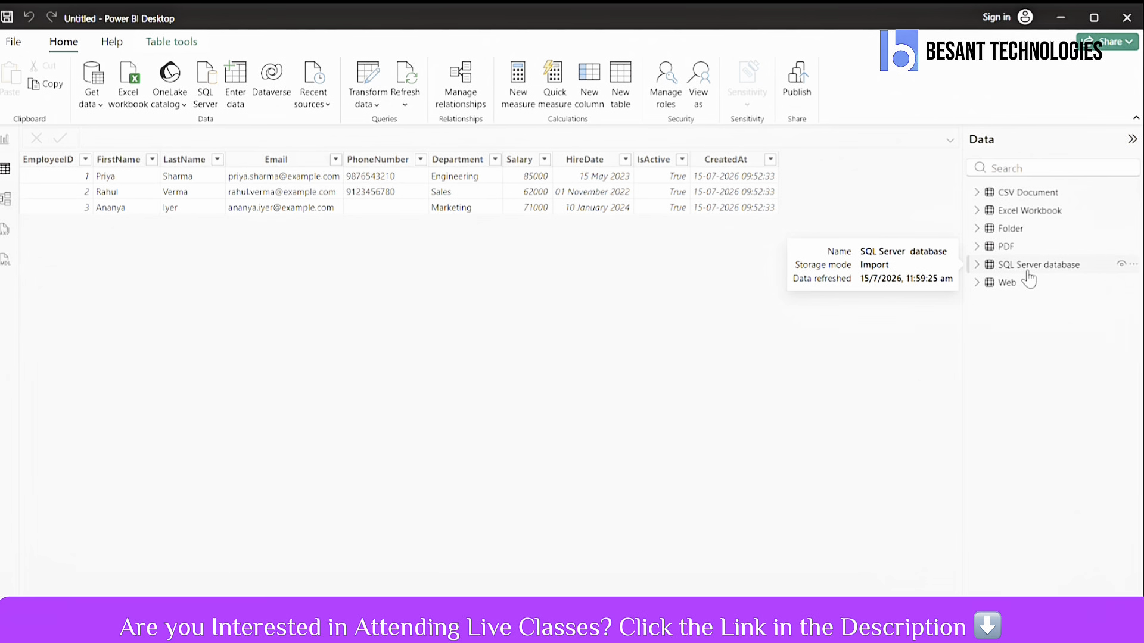
pyautogui.hotkey('alt', 'Tab')
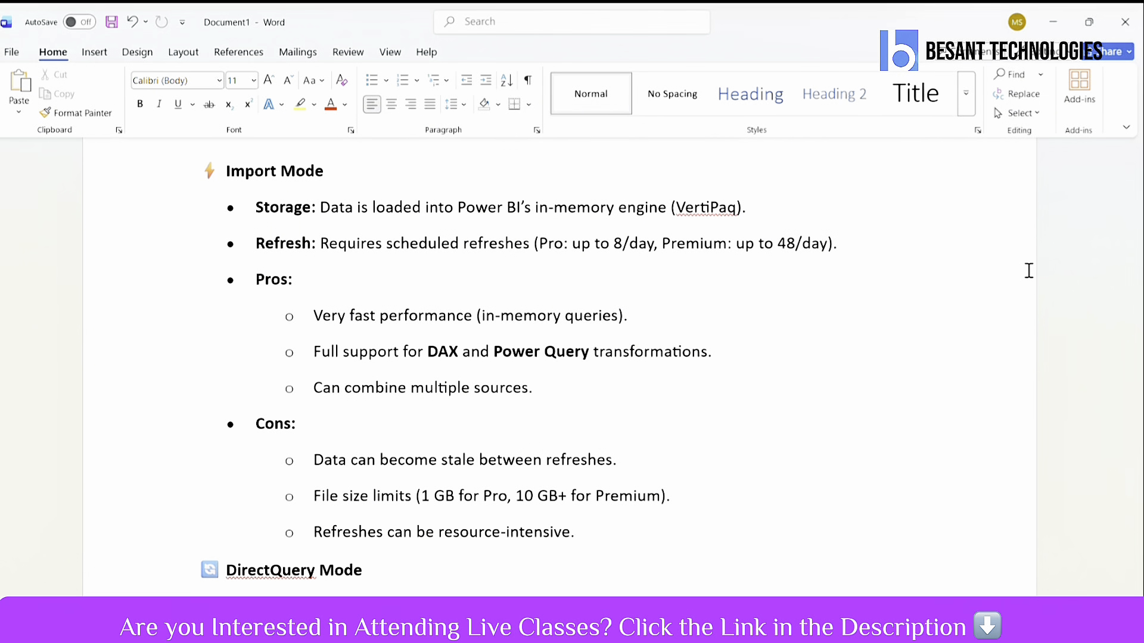
pyautogui.hotkey('alt', 'Tab')
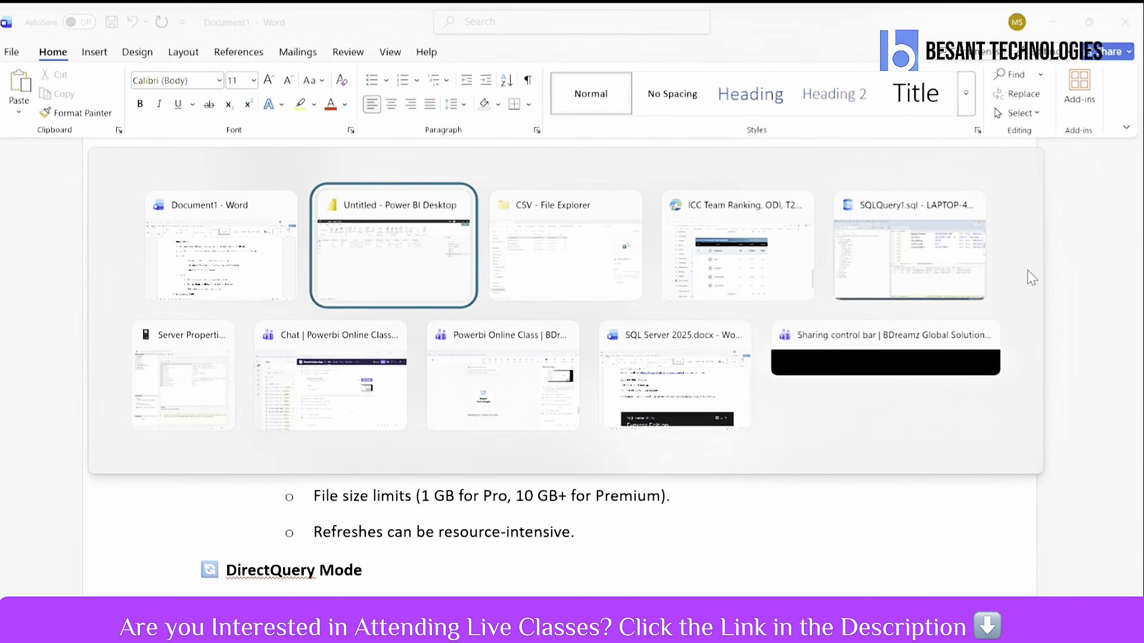
pyautogui.moveTo(1029, 279)
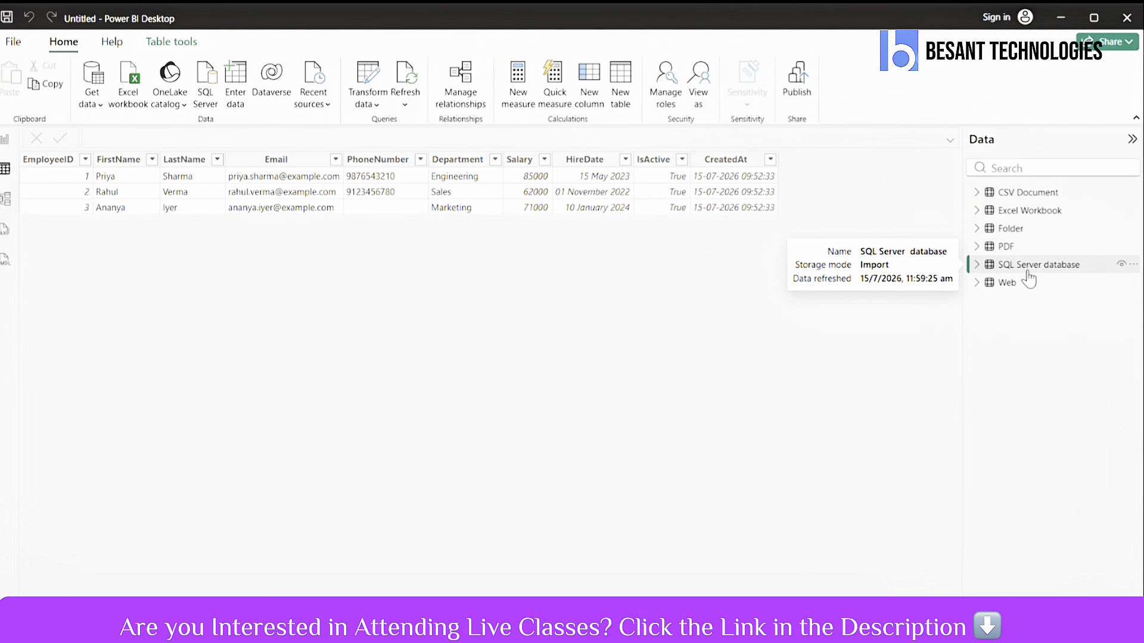
# Step: Display the refresh options for the model in Power BI and compare them with the Refresh point in the Word notes
pyautogui.hotkey('alt', 'Tab')
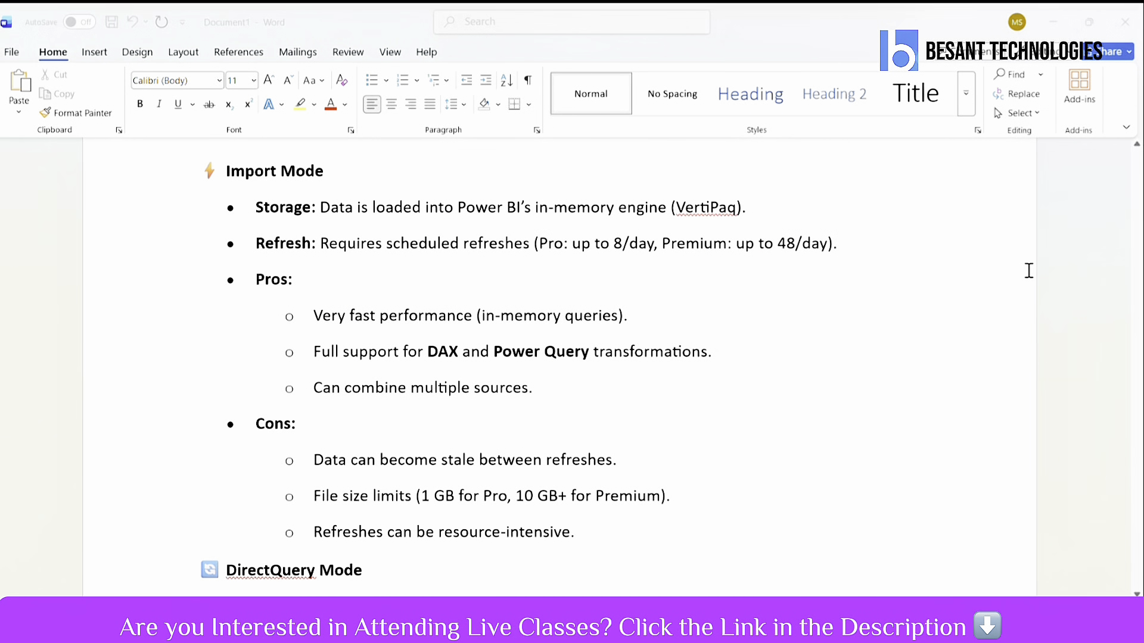
pyautogui.hotkey('alt', 'Tab')
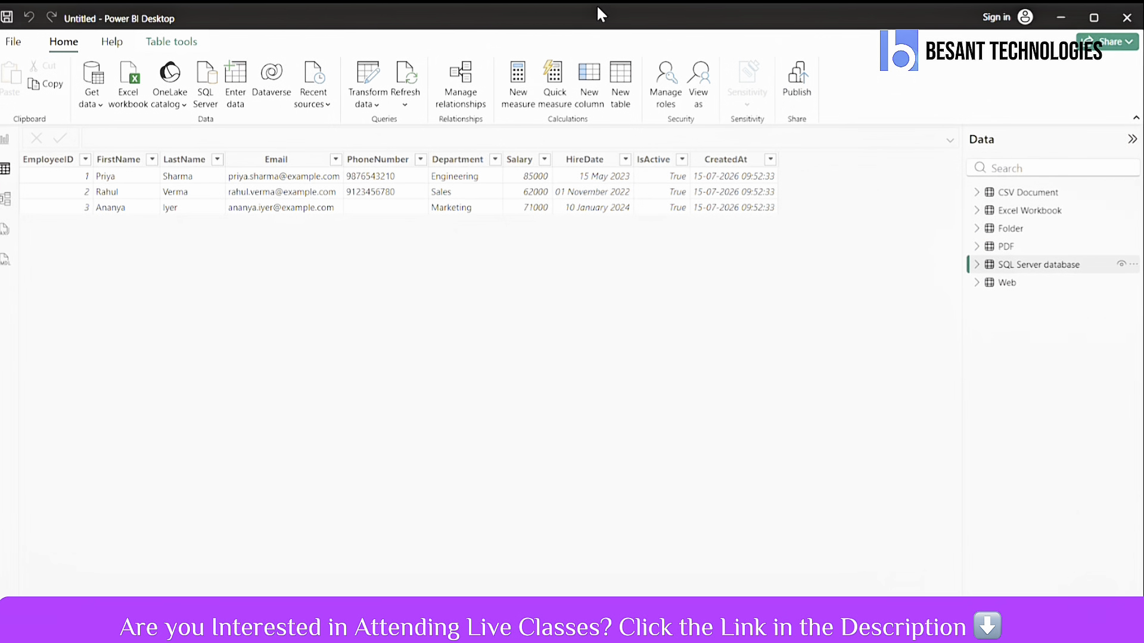
pyautogui.click(405, 105)
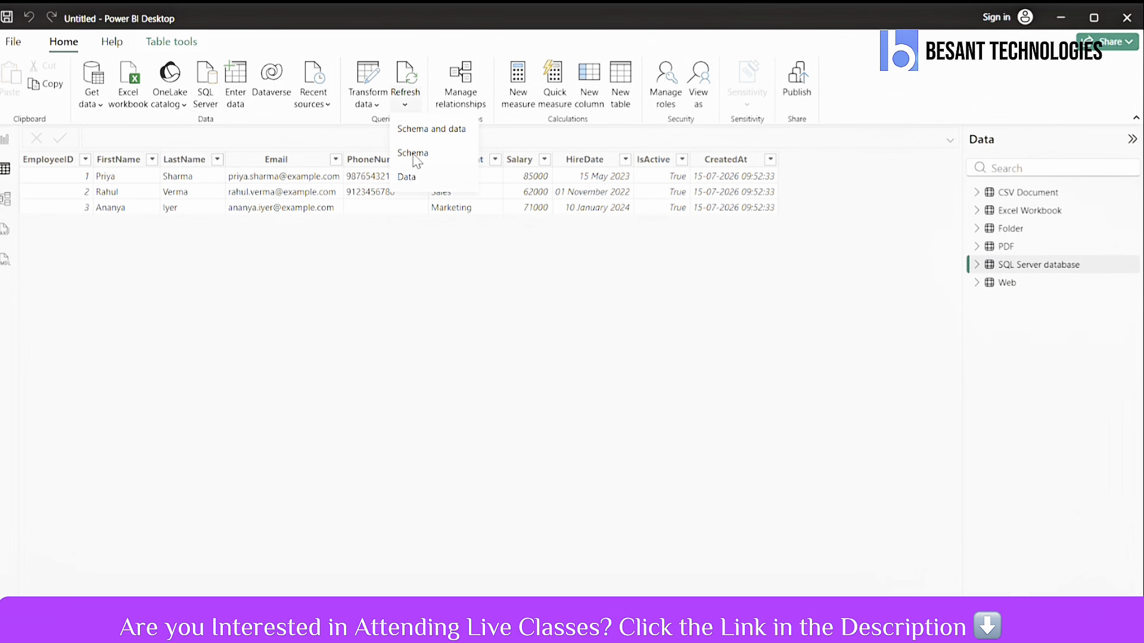
pyautogui.hotkey('alt', 'Tab')
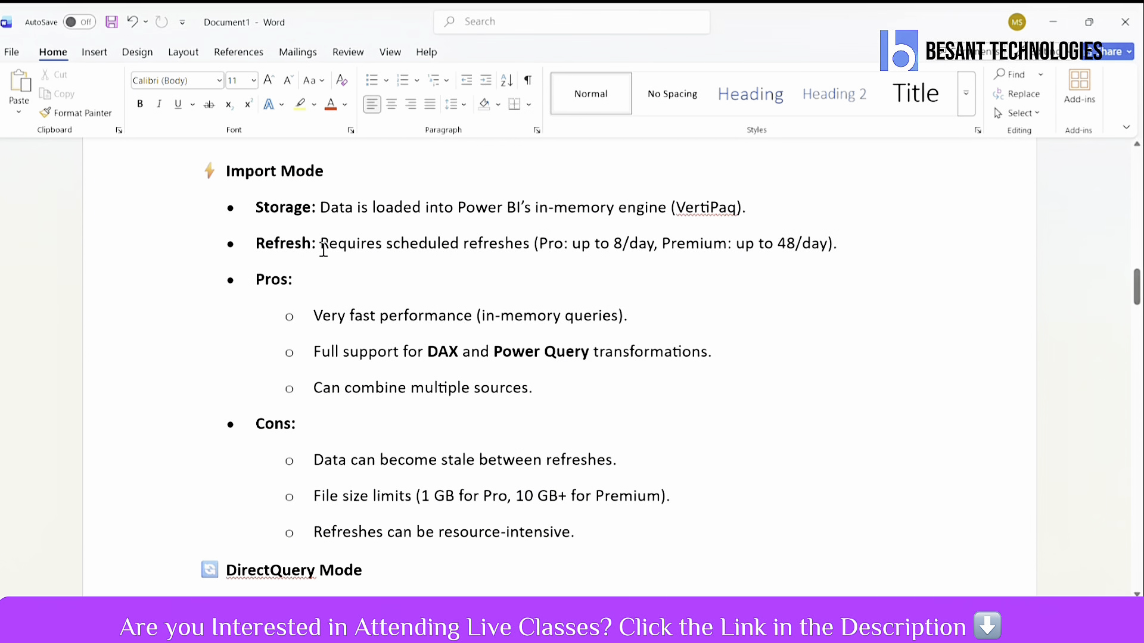
pyautogui.hotkey('alt', 'Tab')
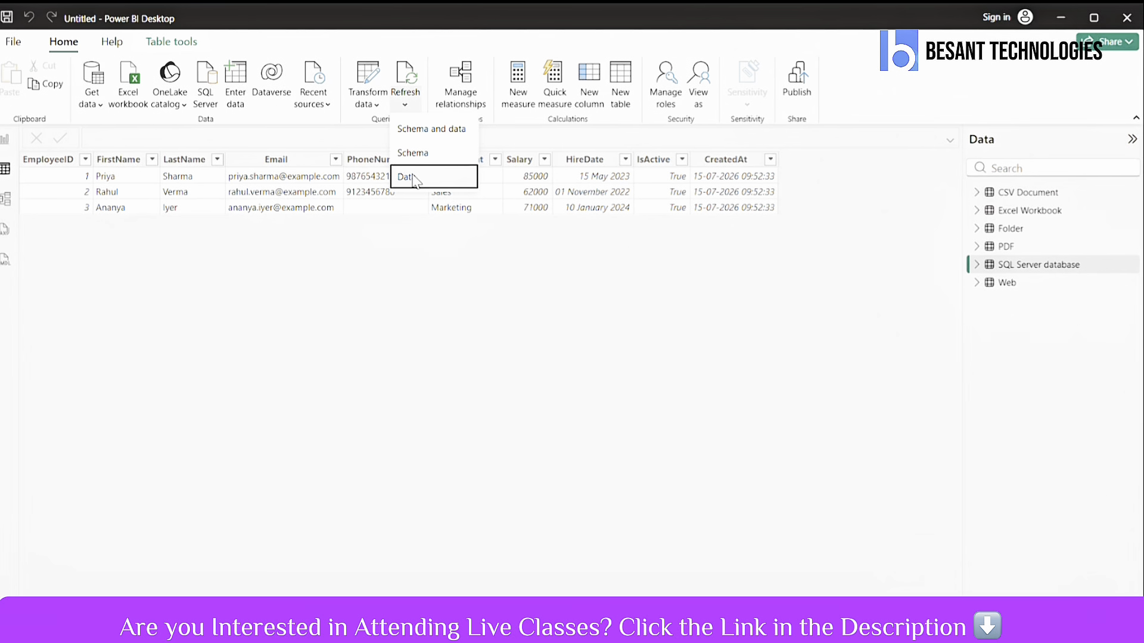
# Step: Return to the Word notes and review the DirectQuery Mode and Live Connection sections
pyautogui.hotkey('alt', 'Tab')
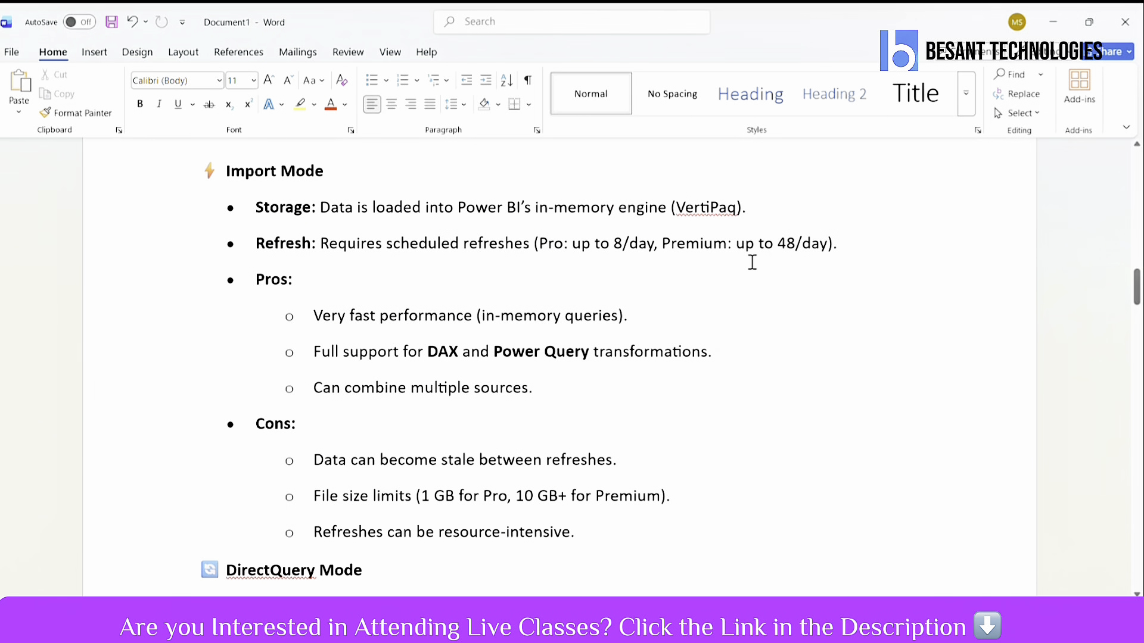
pyautogui.moveTo(1137, 288); pyautogui.dragTo(1136, 315)
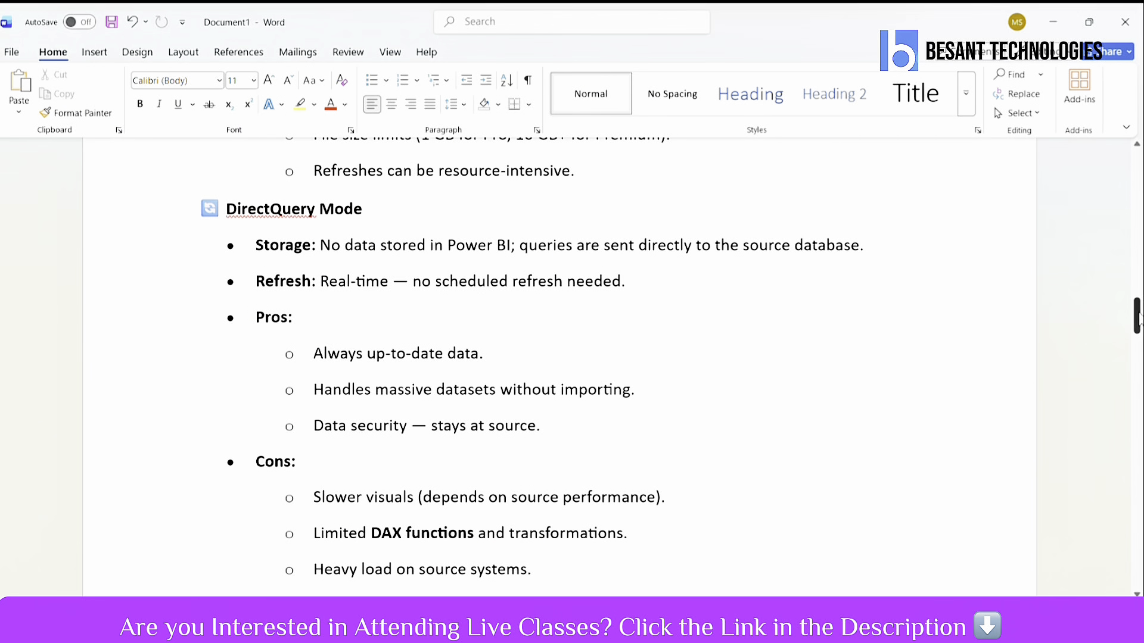
pyautogui.moveTo(1136, 315); pyautogui.dragTo(1138, 350)
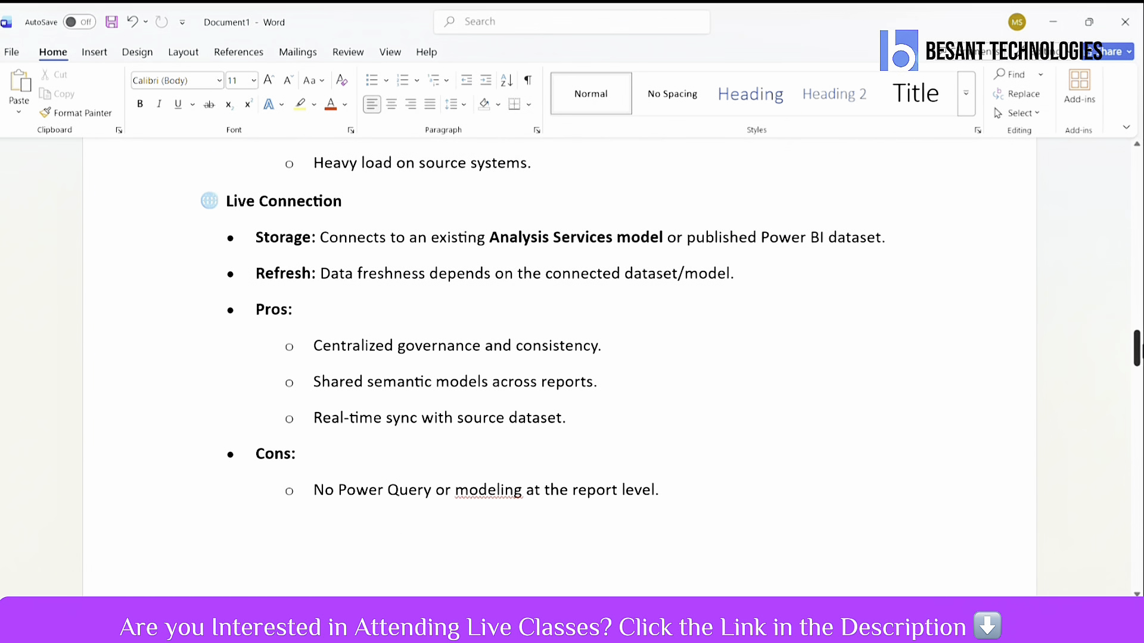